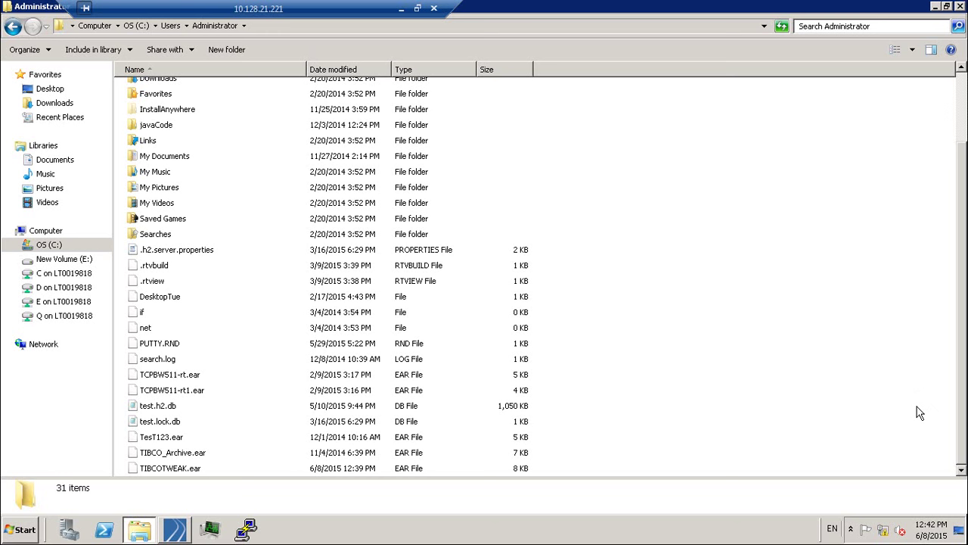
Copy TIBCOTWEAK.ear from the remote session to the local desktop, replacing the older copy.
{"action": "left_click", "coordinate": [878, 345]}
{"action": "left_click", "coordinate": [168, 468]}
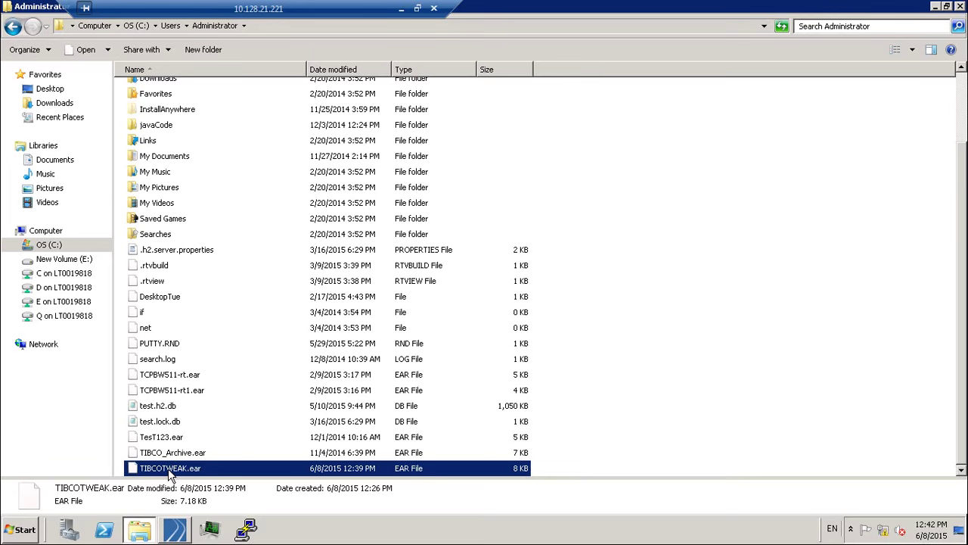
{"action": "left_click", "coordinate": [401, 8]}
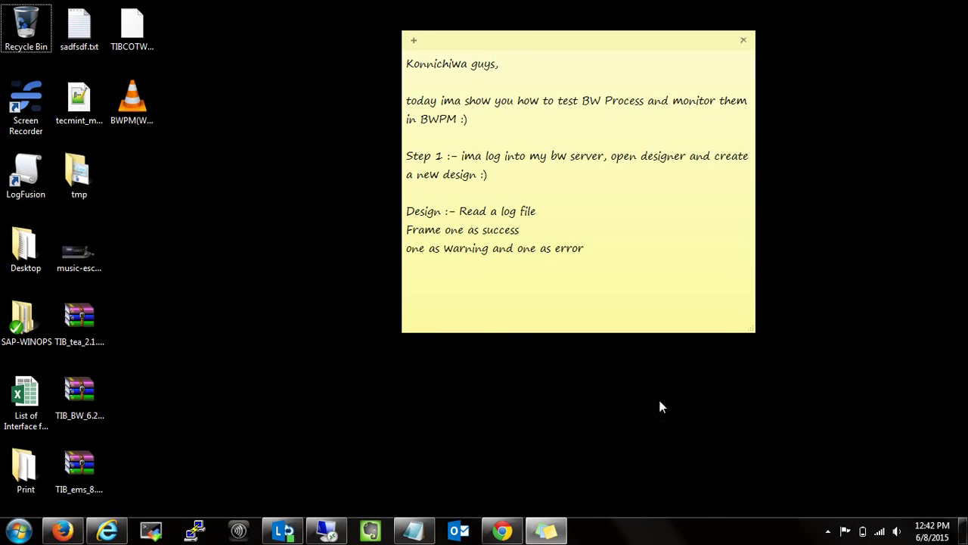
{"action": "left_click", "coordinate": [157, 274]}
{"action": "key", "text": "ctrl+v"}
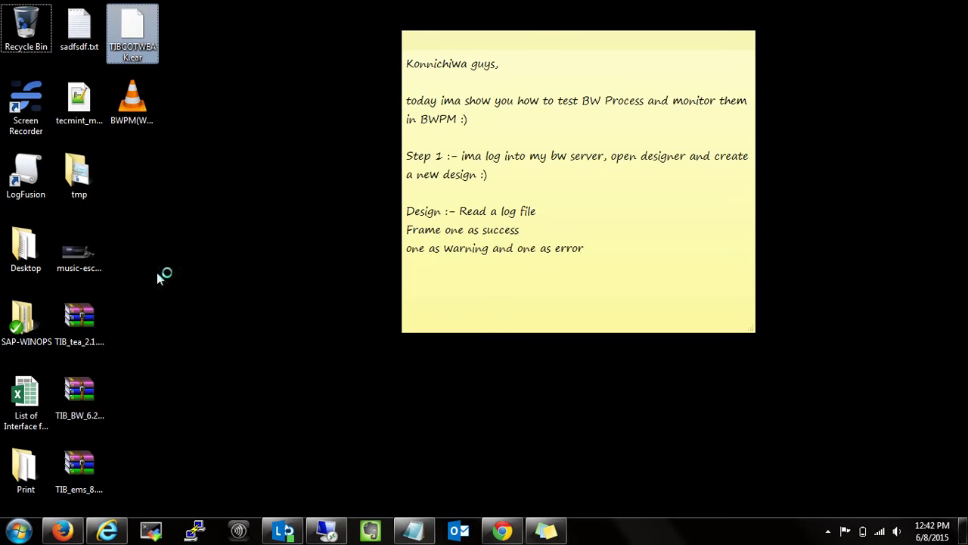
{"action": "left_click", "coordinate": [449, 250]}
Open the TIBCOTWEAK Edit Application Configuration page from Application Management > TIBCOTWEAK > Configuration.
{"action": "left_click", "coordinate": [107, 530]}
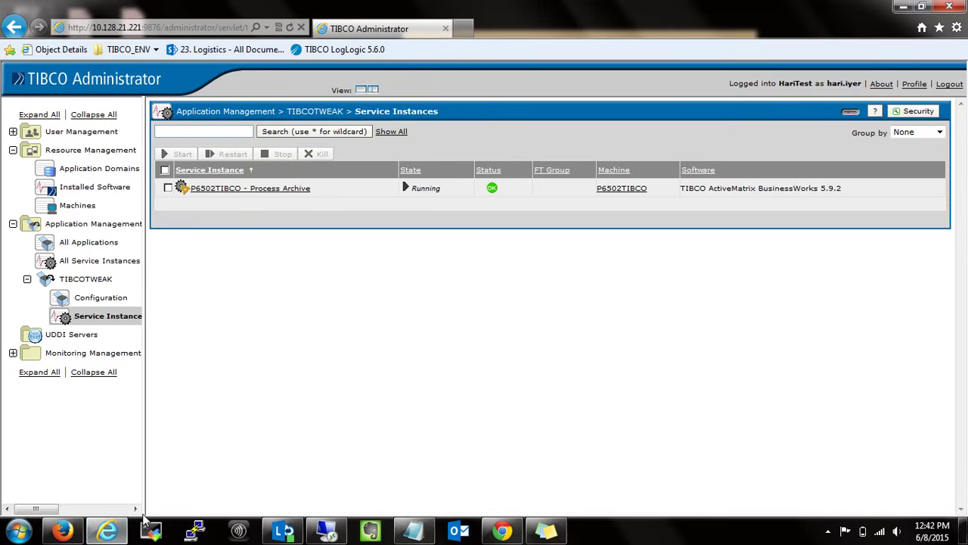
{"action": "left_click", "coordinate": [82, 301]}
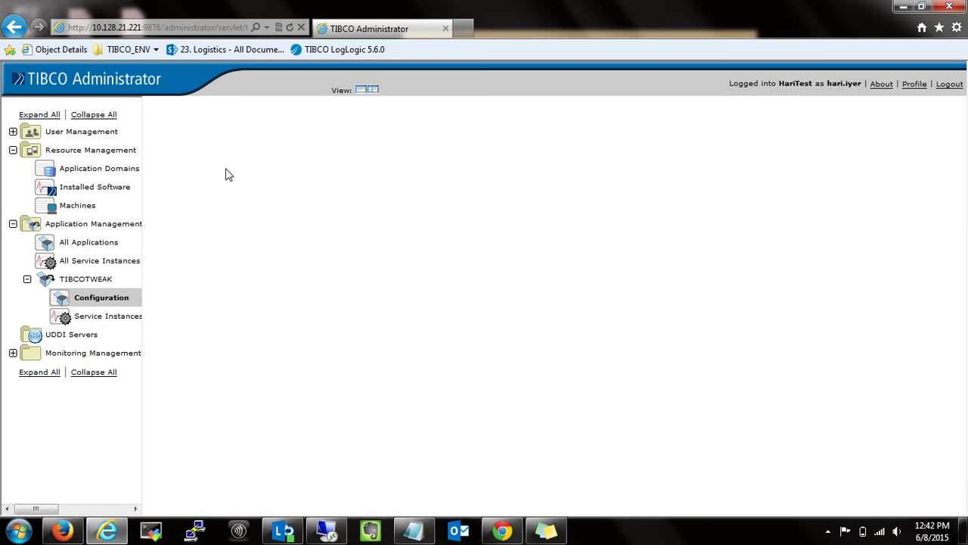
{"action": "left_click", "coordinate": [91, 280]}
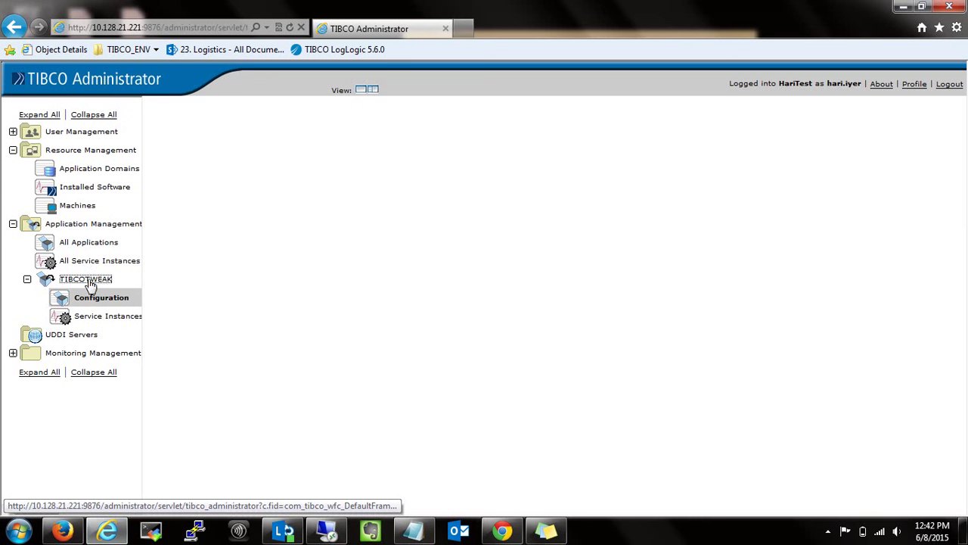
{"action": "left_click", "coordinate": [87, 244]}
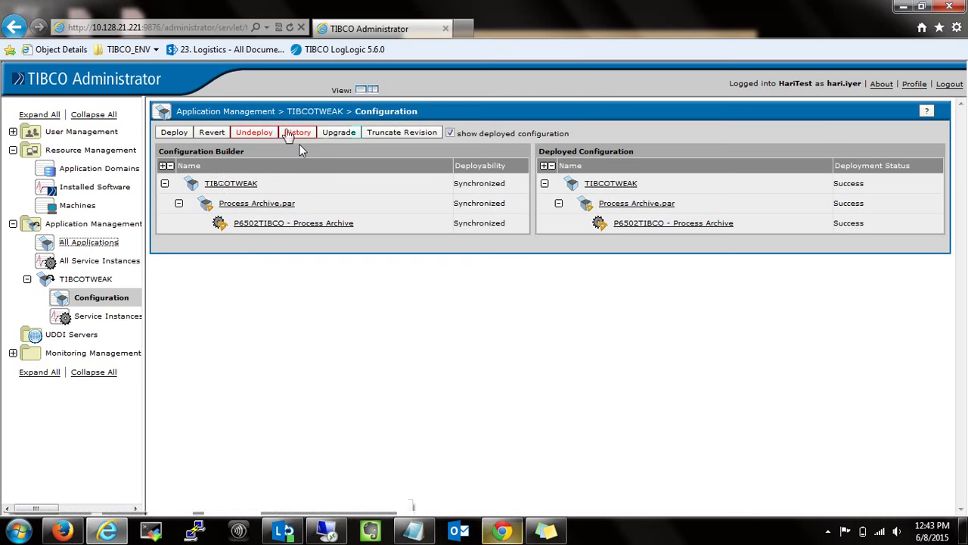
{"action": "left_click", "coordinate": [219, 183]}
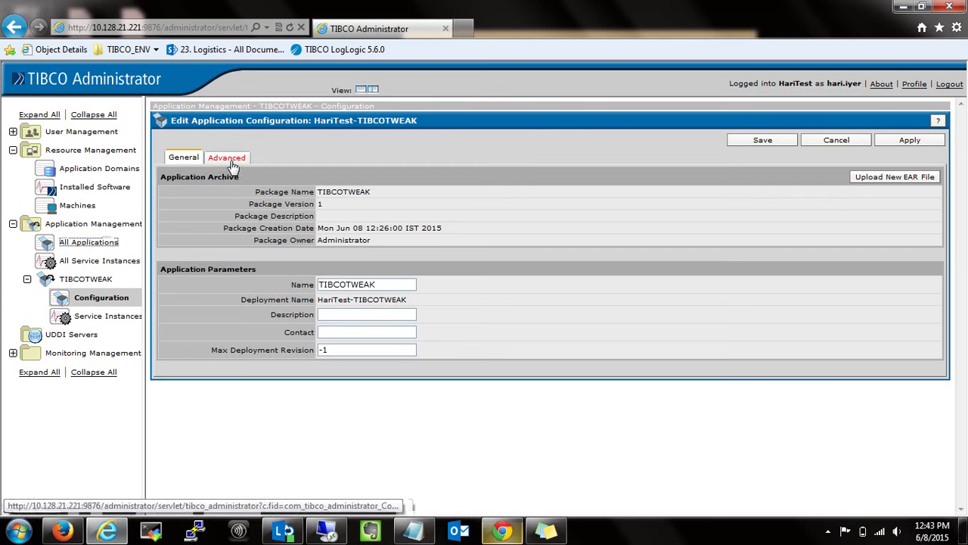
Upload TIBCOTWEAK.ear from the Desktop as the application's new EAR file and confirm the update.
{"action": "left_click", "coordinate": [892, 177]}
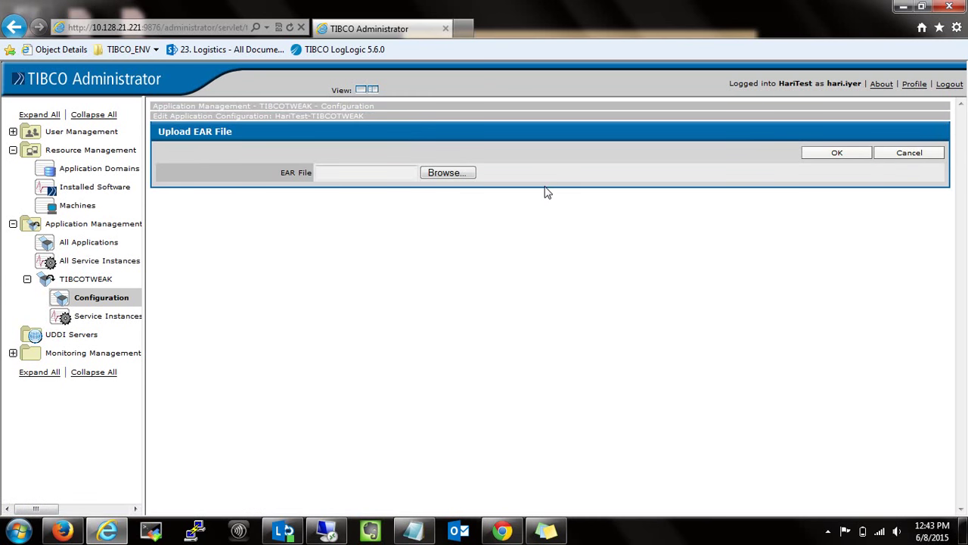
{"action": "left_click", "coordinate": [449, 174]}
{"action": "left_click", "coordinate": [135, 124]}
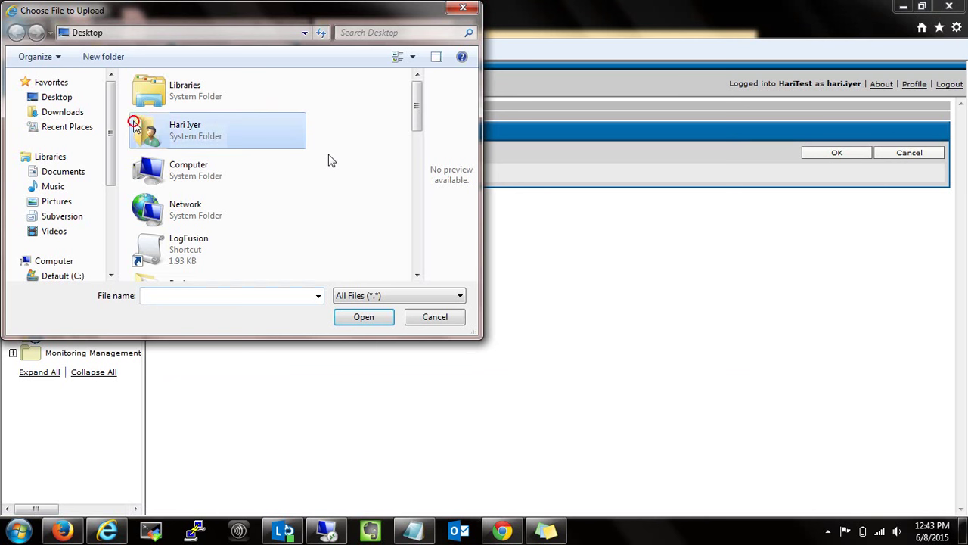
{"action": "scroll", "coordinate": [329, 159], "scroll_direction": "down", "scroll_amount": 5}
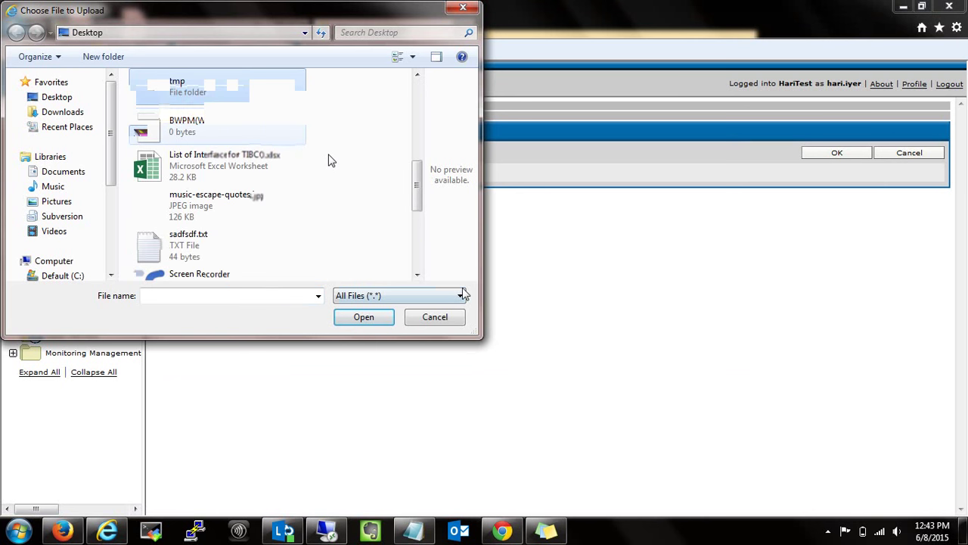
{"action": "double_click", "coordinate": [250, 264]}
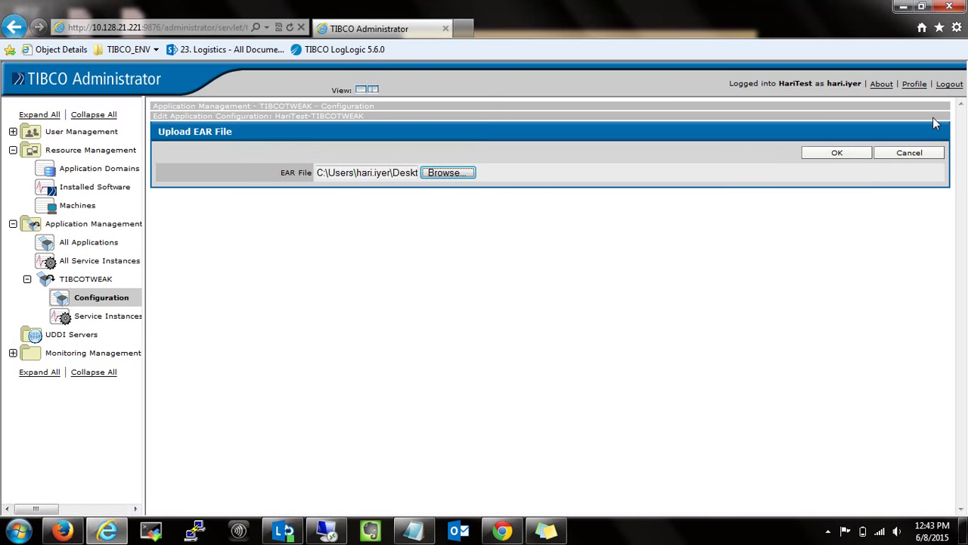
{"action": "left_click", "coordinate": [841, 154]}
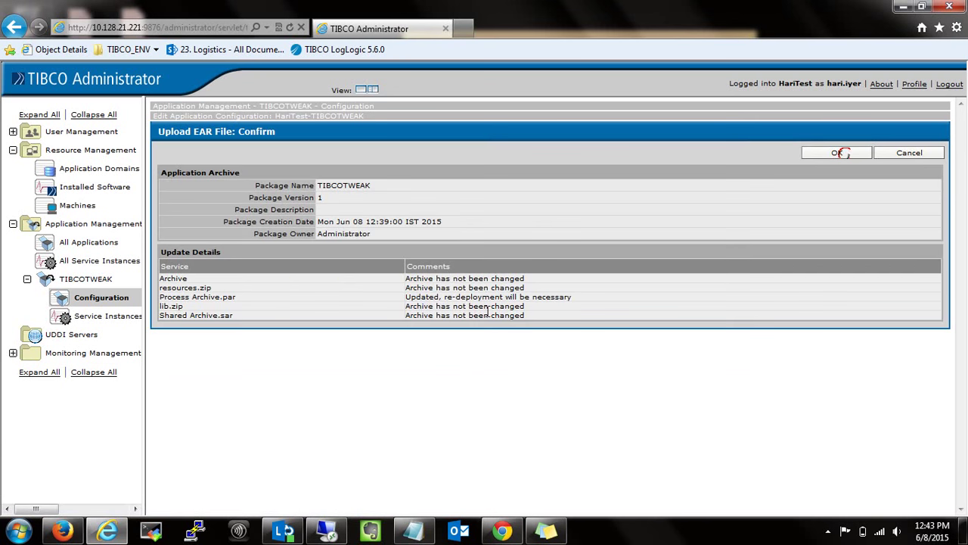
{"action": "left_click", "coordinate": [833, 153]}
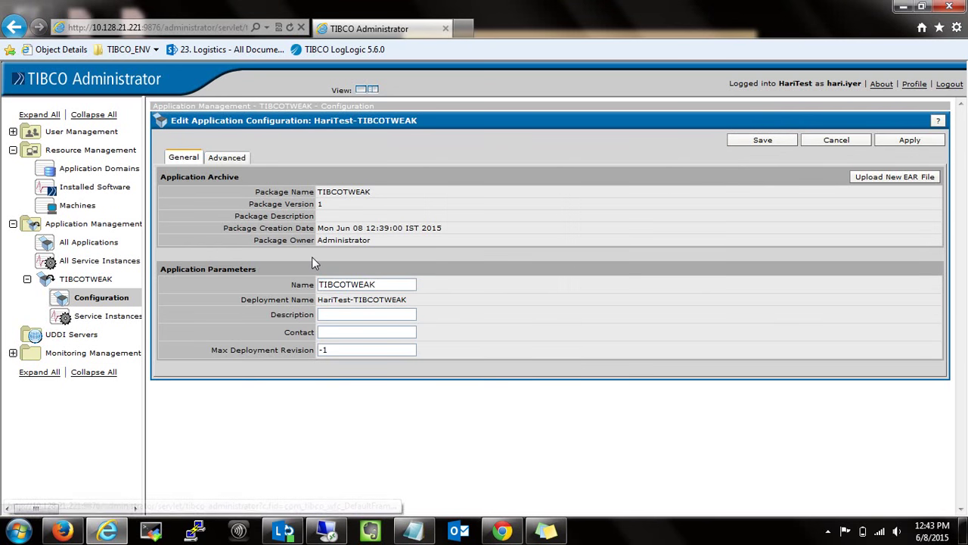
Undeploy TIBCOTWEAK and reopen its Edit Application Configuration page.
{"action": "left_click", "coordinate": [96, 316]}
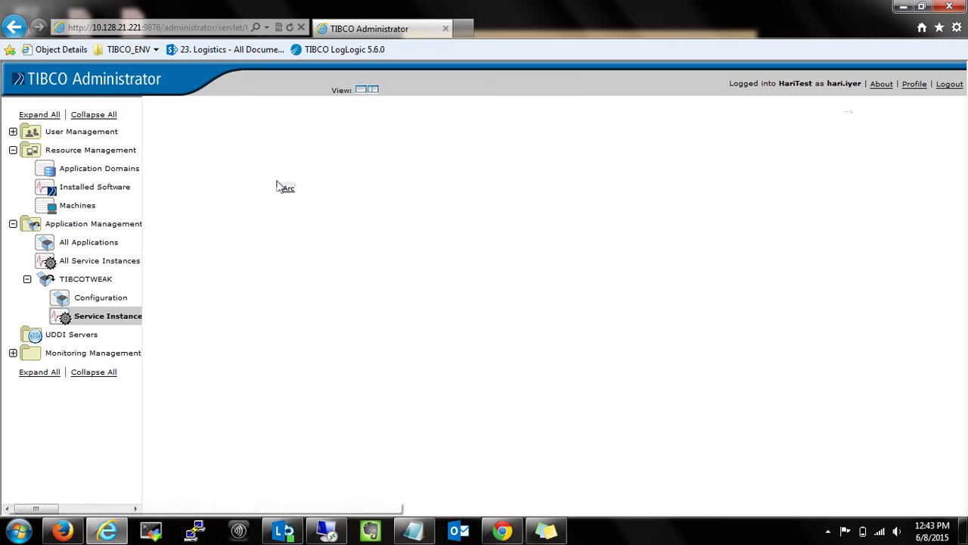
{"action": "left_click", "coordinate": [111, 297]}
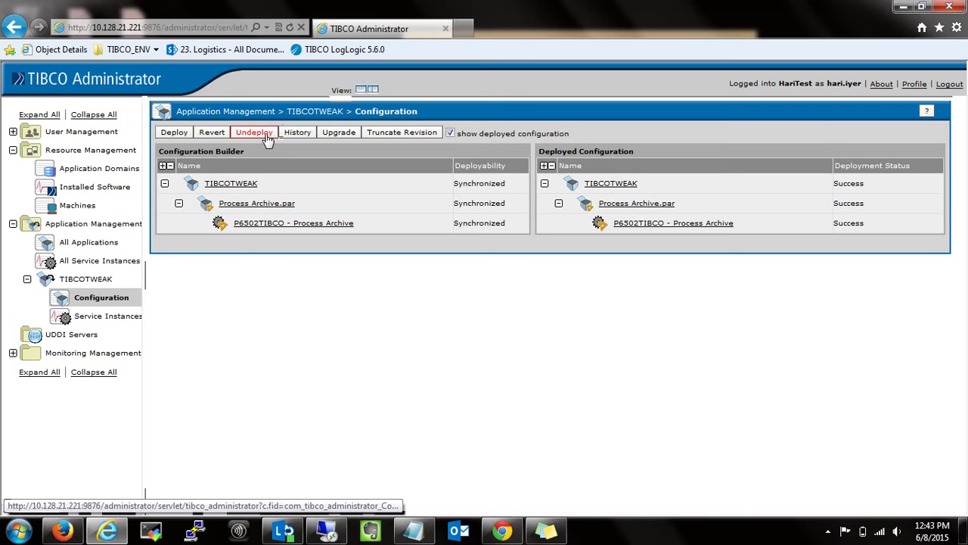
{"action": "left_click", "coordinate": [236, 134]}
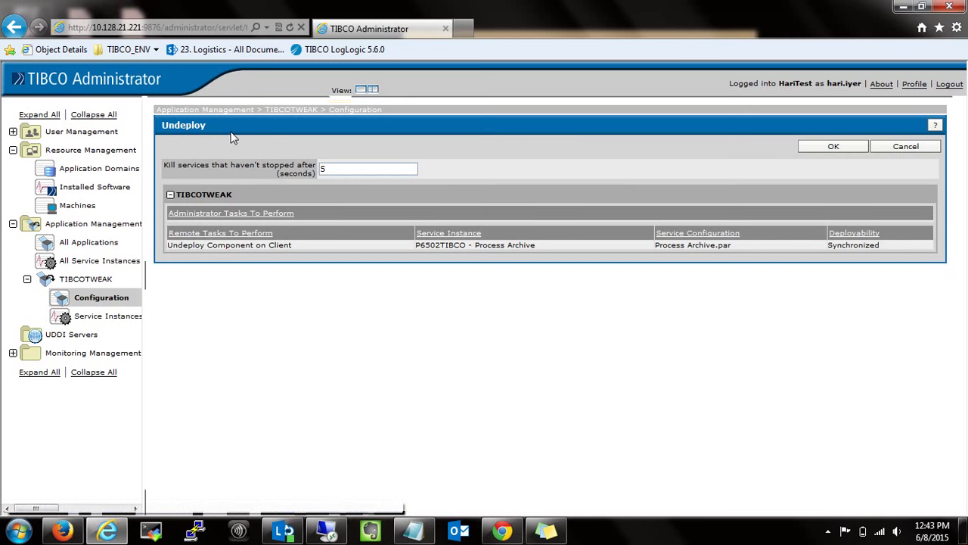
{"action": "left_click", "coordinate": [821, 147]}
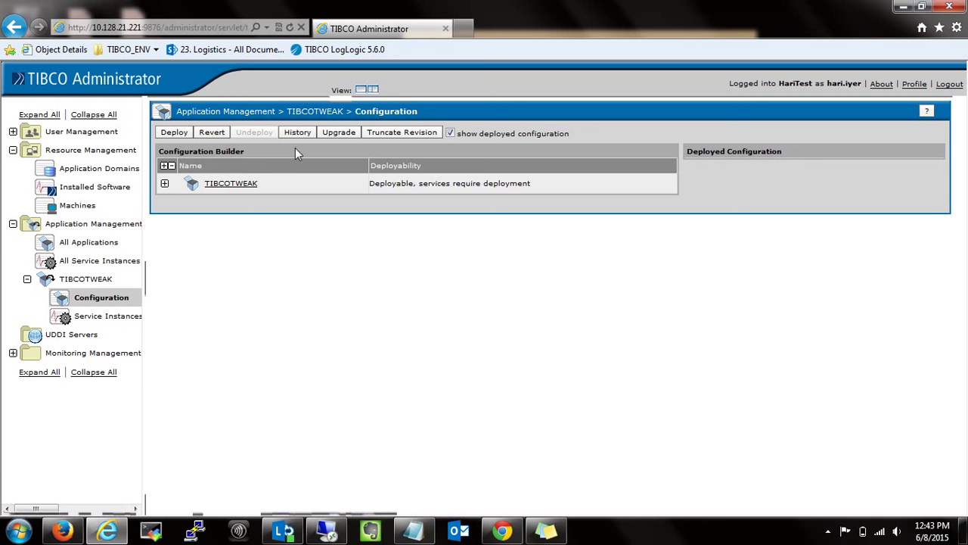
{"action": "left_click", "coordinate": [227, 185]}
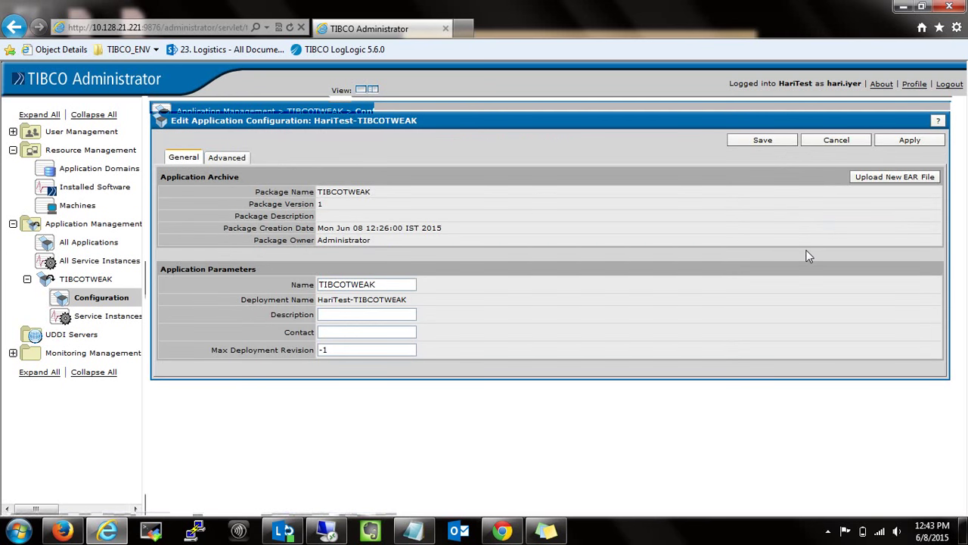
Re-upload TIBCOTWEAK.ear, confirm it, then apply and save the application configuration.
{"action": "left_click", "coordinate": [868, 186]}
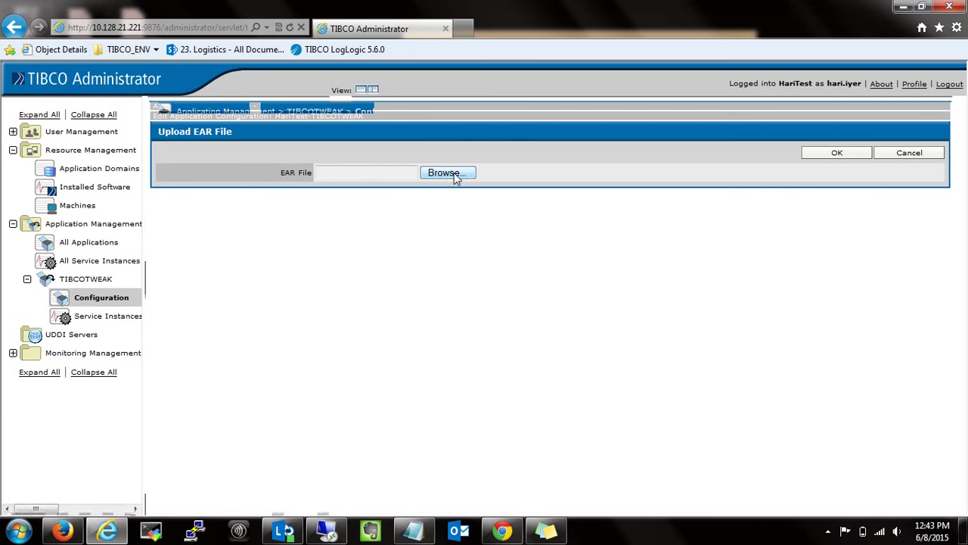
{"action": "left_click", "coordinate": [464, 175]}
{"action": "scroll", "coordinate": [418, 221], "scroll_direction": "down", "scroll_amount": 10}
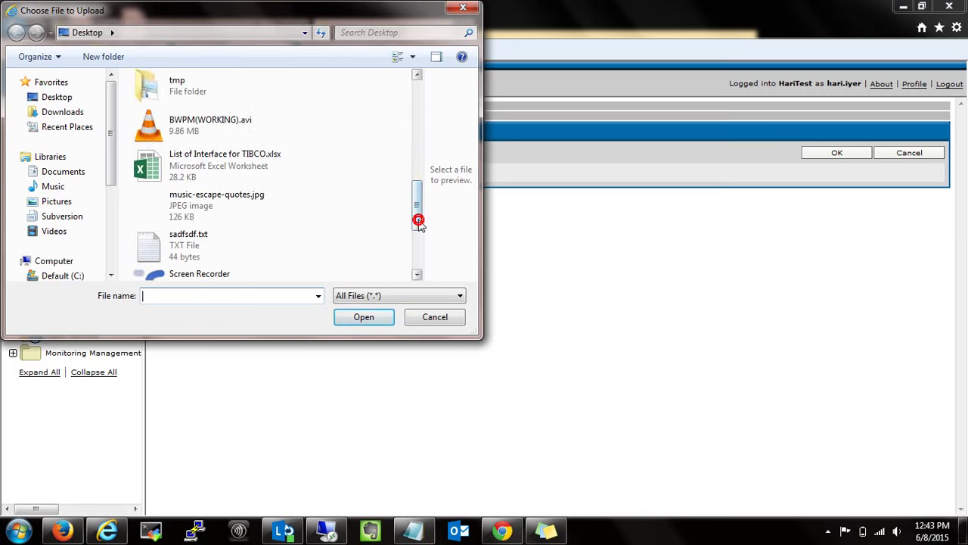
{"action": "scroll", "coordinate": [415, 250], "scroll_direction": "down", "scroll_amount": 1}
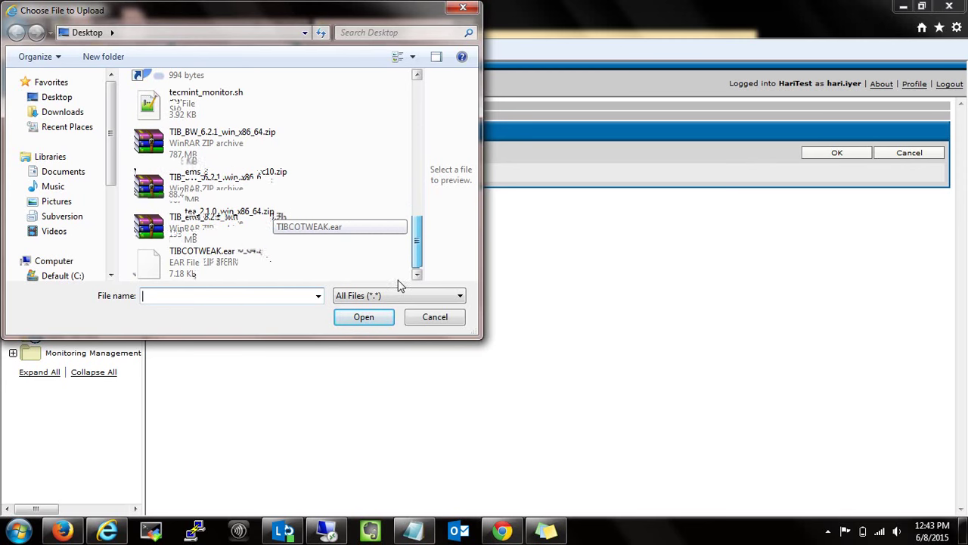
{"action": "left_click", "coordinate": [180, 267]}
{"action": "double_click", "coordinate": [180, 266]}
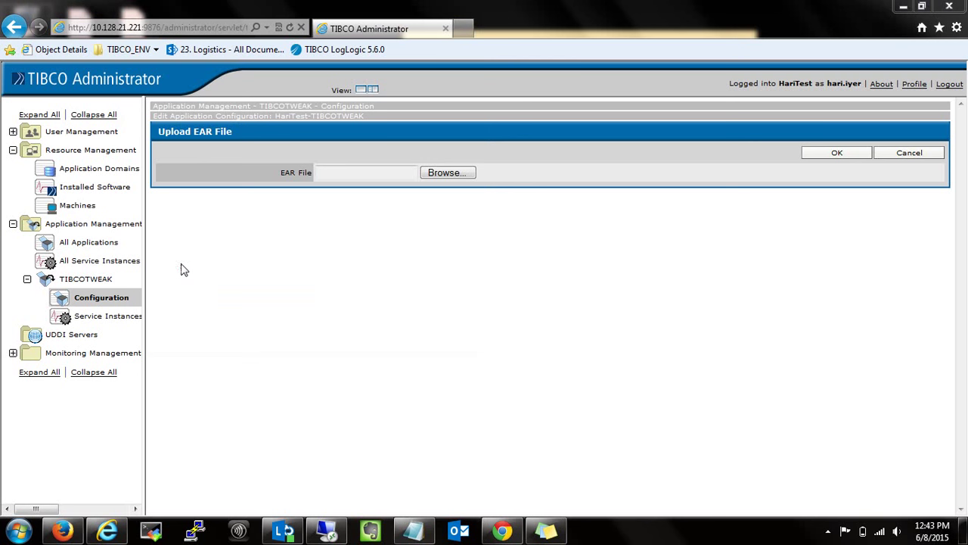
{"action": "left_click", "coordinate": [808, 153]}
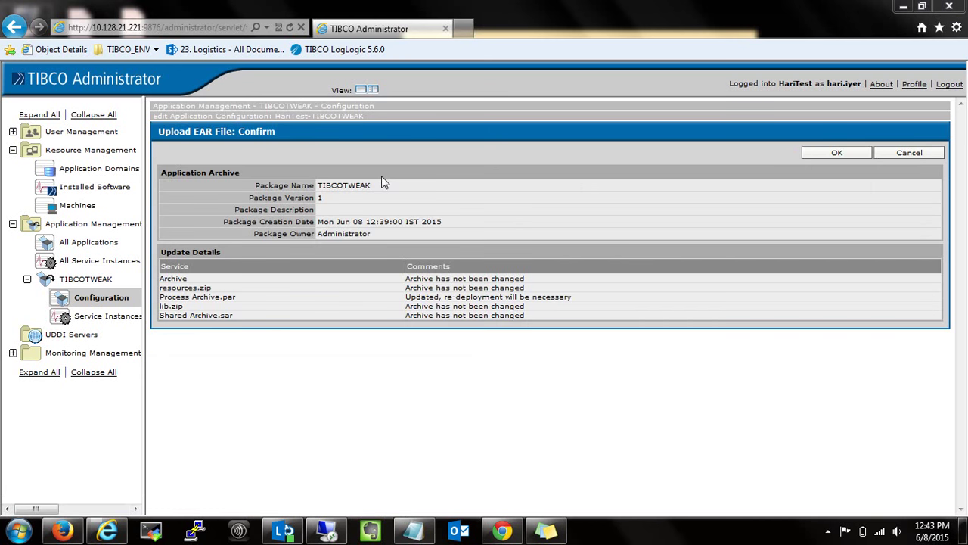
{"action": "left_click", "coordinate": [867, 154]}
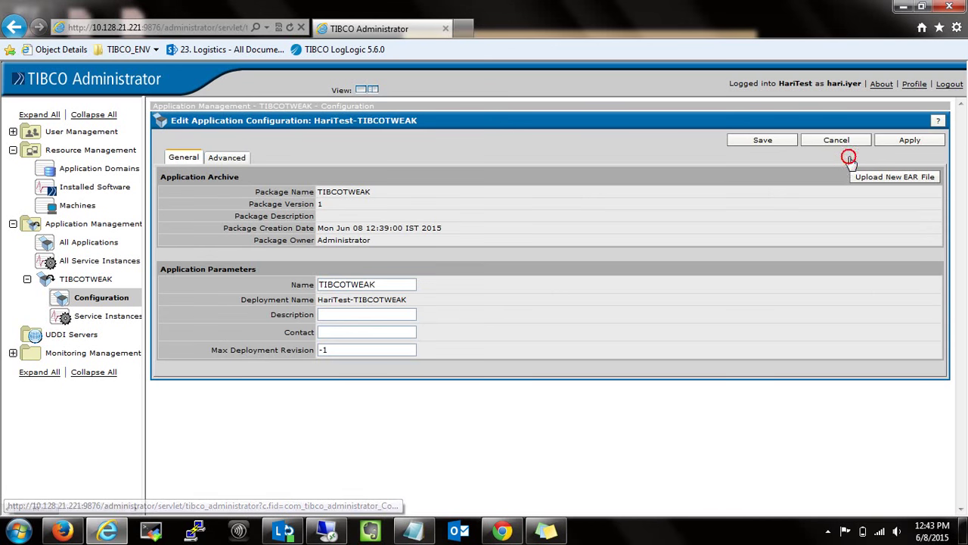
{"action": "left_click", "coordinate": [917, 143]}
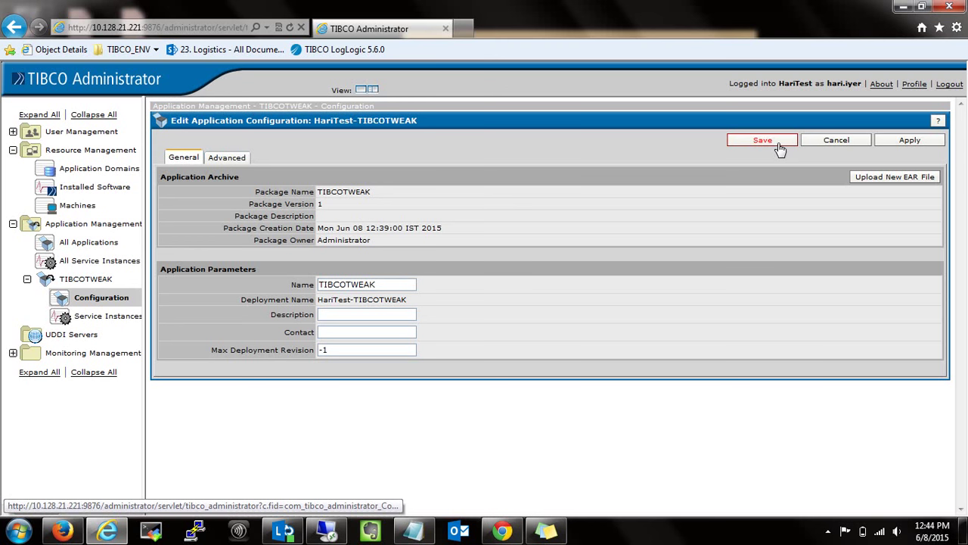
{"action": "left_click", "coordinate": [779, 149]}
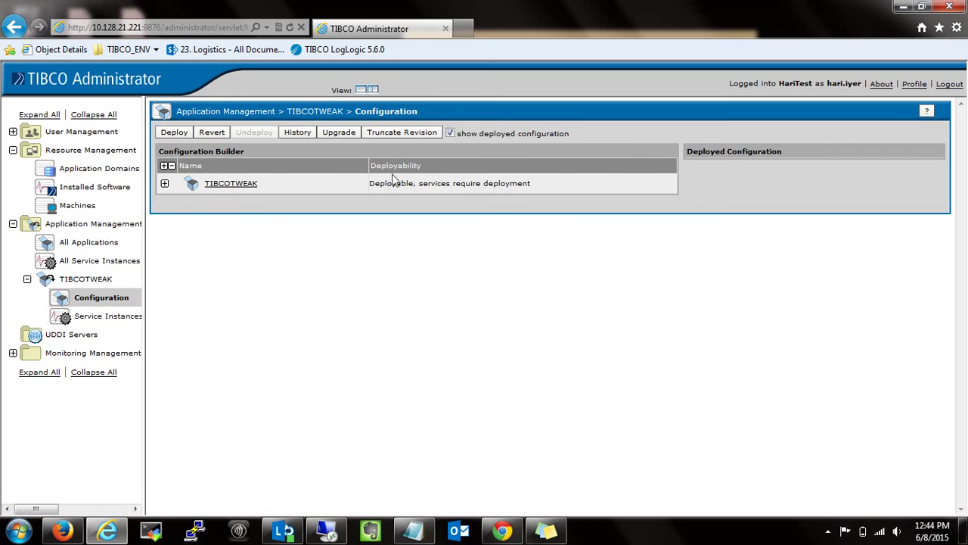
Deploy the updated TIBCOTWEAK configuration and view its service instances.
{"action": "left_click", "coordinate": [174, 132]}
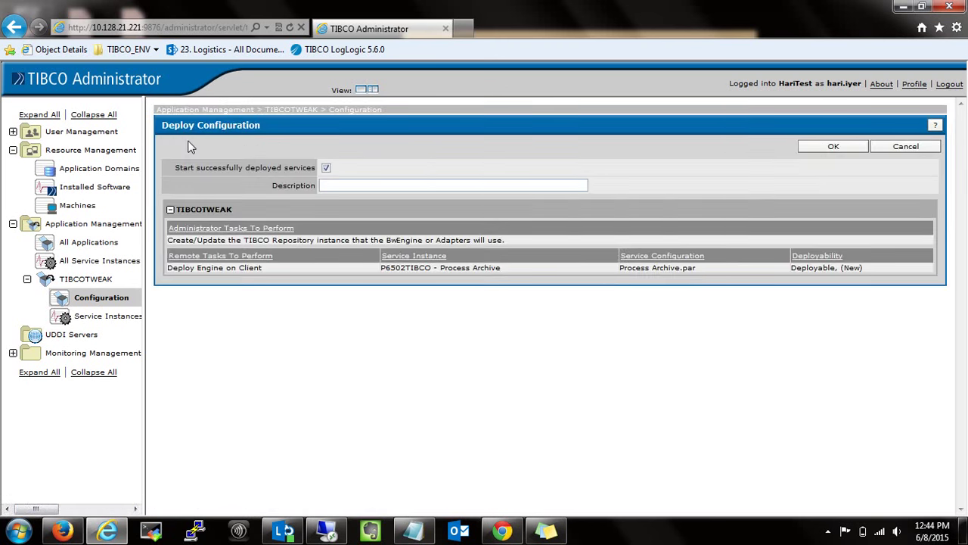
{"action": "left_click", "coordinate": [836, 147]}
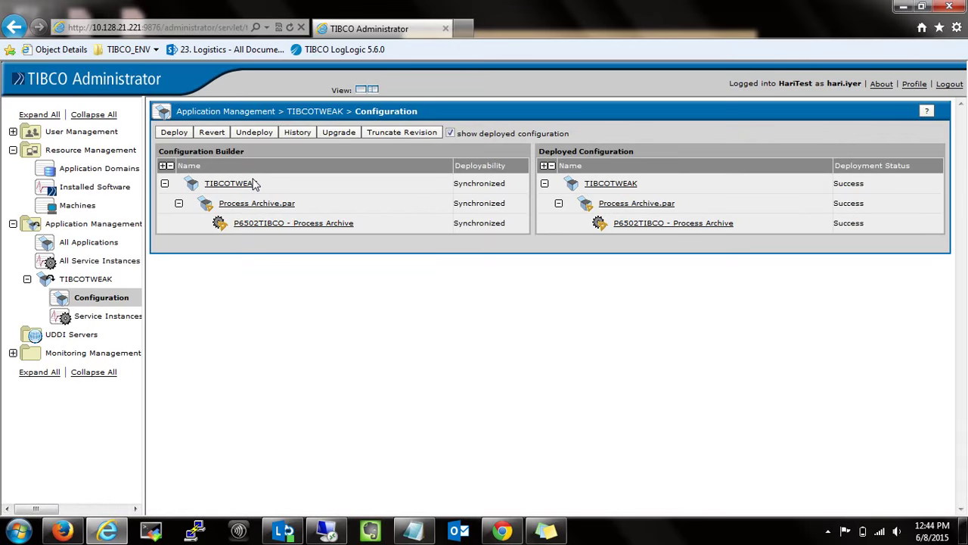
{"action": "left_click", "coordinate": [113, 316]}
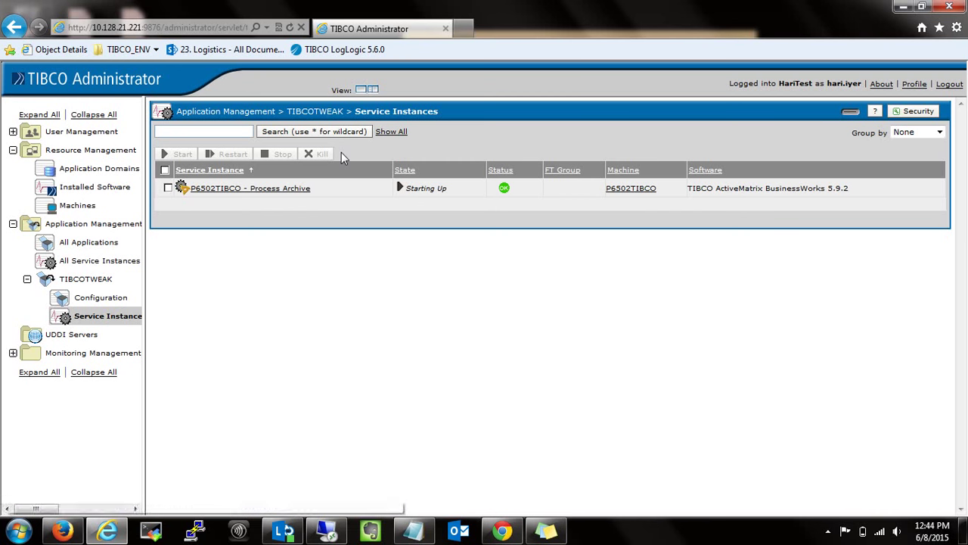
Search the P6502TIBCO Process Archive tracing log, listing 1080 entries.
{"action": "left_click", "coordinate": [219, 187]}
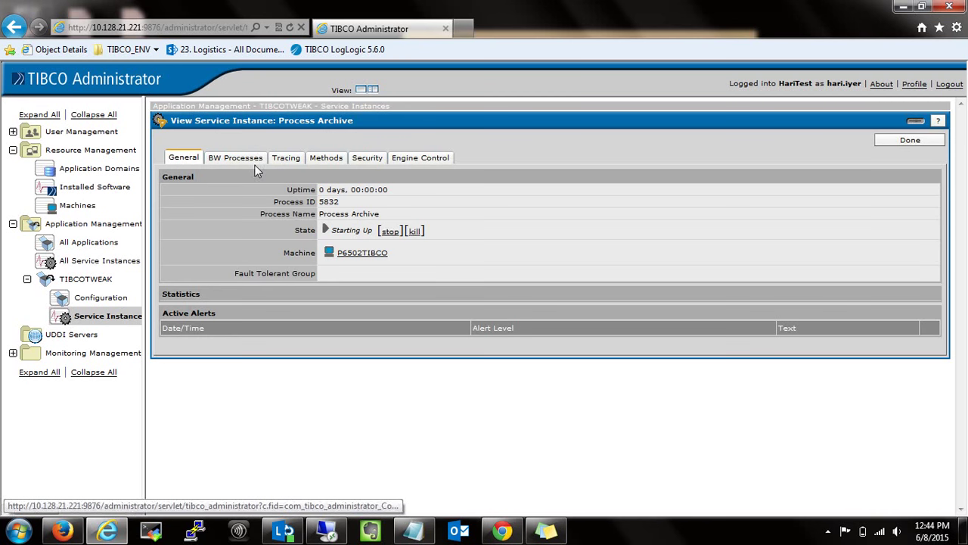
{"action": "left_click", "coordinate": [295, 159]}
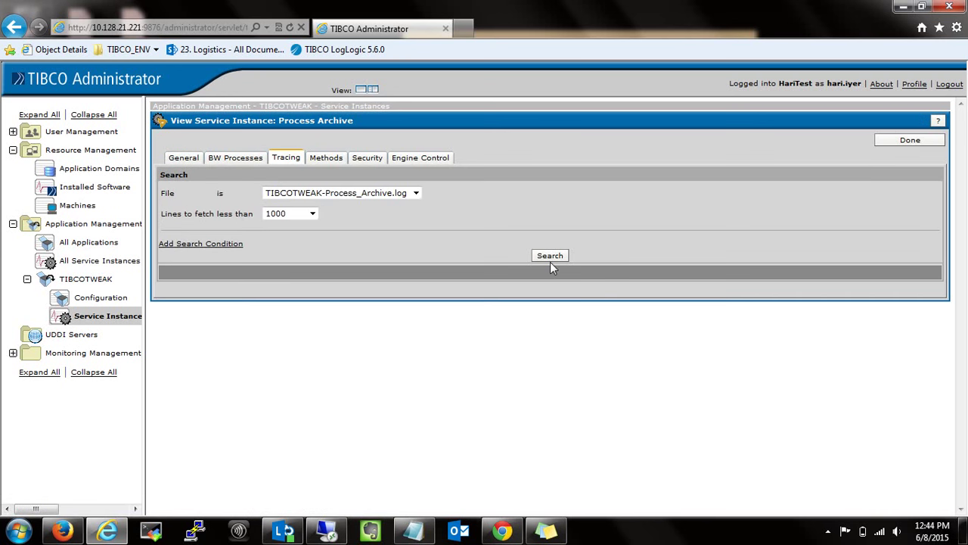
{"action": "left_click", "coordinate": [550, 257]}
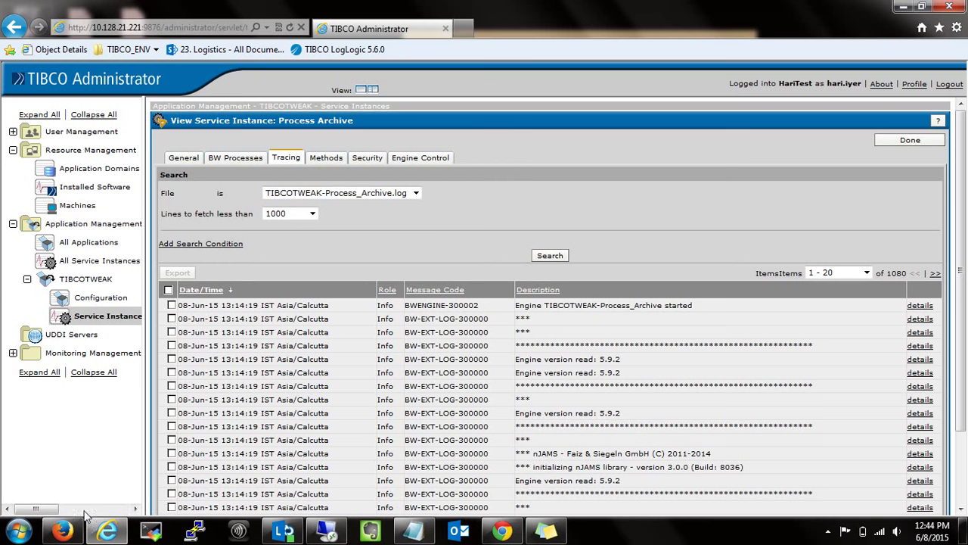
{"action": "left_click_drag", "start_coordinate": [105, 316], "coordinate": [68, 214]}
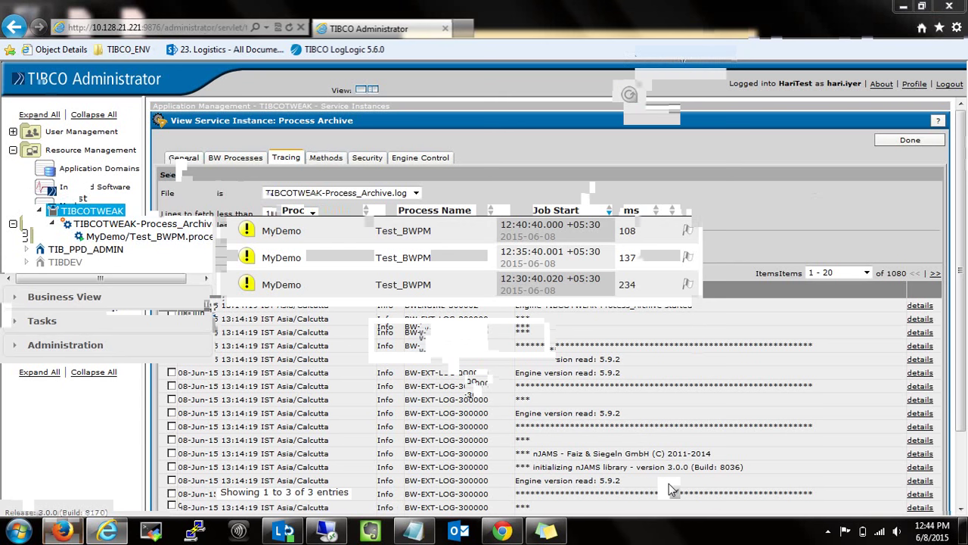
Add the line 'Lets Wait till 12:49 :)' at the bottom of the sticky note.
{"action": "left_click", "coordinate": [547, 531]}
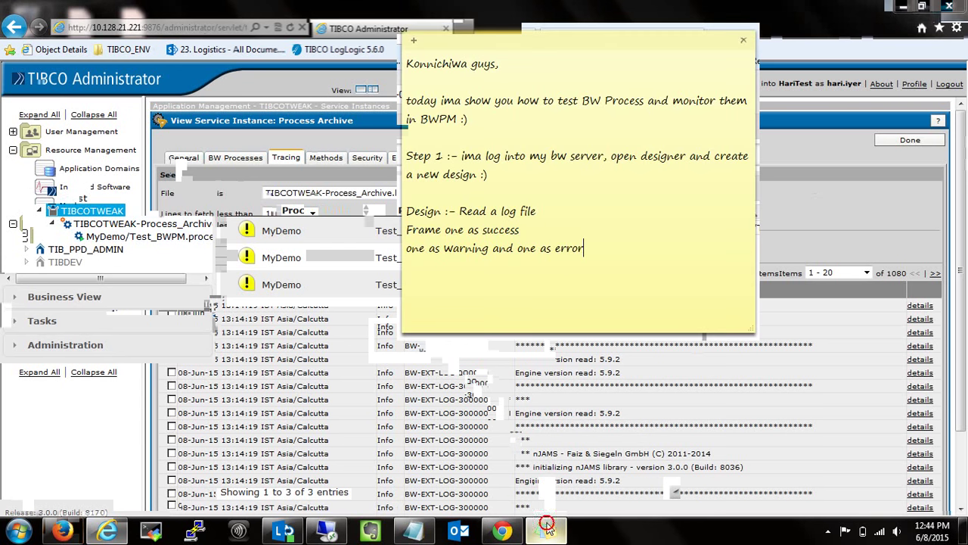
{"action": "key", "text": "Return"}
{"action": "key", "text": "Return"}
{"action": "type", "text": "L"}
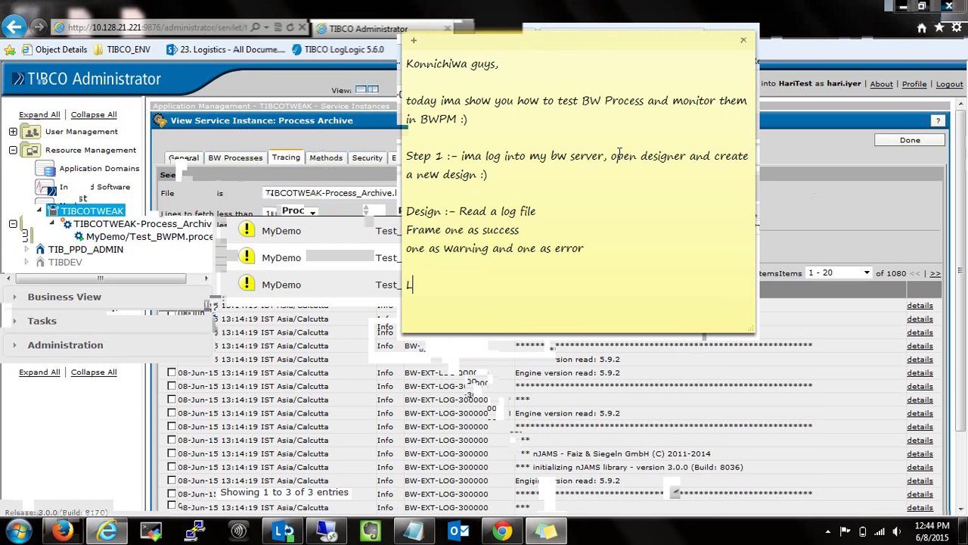
{"action": "type", "text": "ets Wait til"}
{"action": "type", "text": "l "}
{"action": "type", "text": "12:"}
{"action": "type", "text": "45"}
{"action": "key", "text": "BackSpace"}
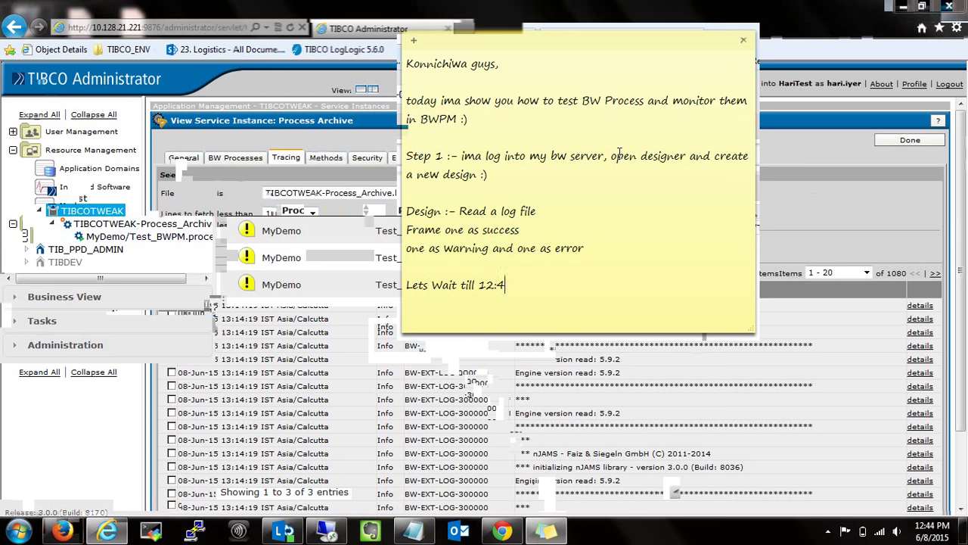
{"action": "type", "text": "9"}
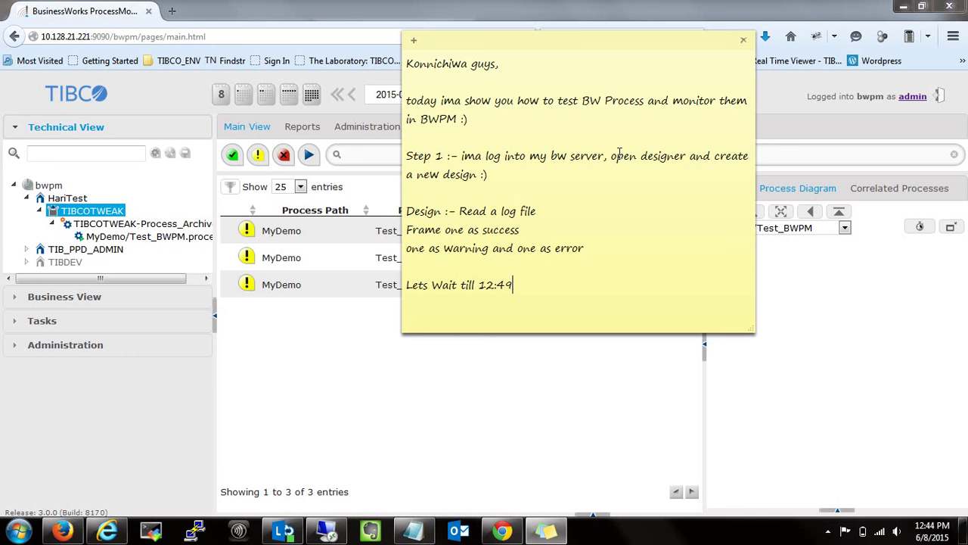
{"action": "type", "text": " :)"}
Surround the waiting line with dotted padding, check the clock, then hide the note.
{"action": "key", "text": "Up"}
{"action": "key", "text": "Return"}
{"action": "key", "text": "Down"}
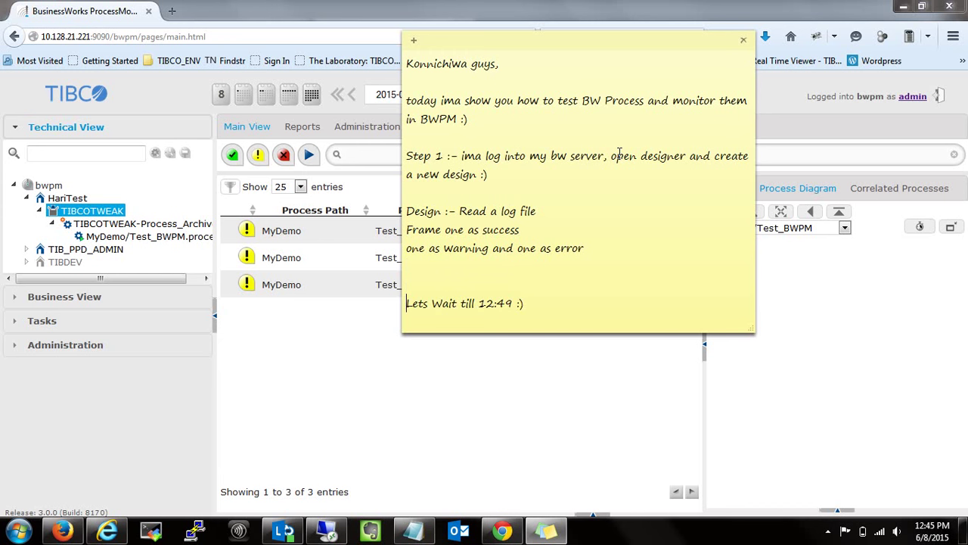
{"action": "type", "text": "..................."}
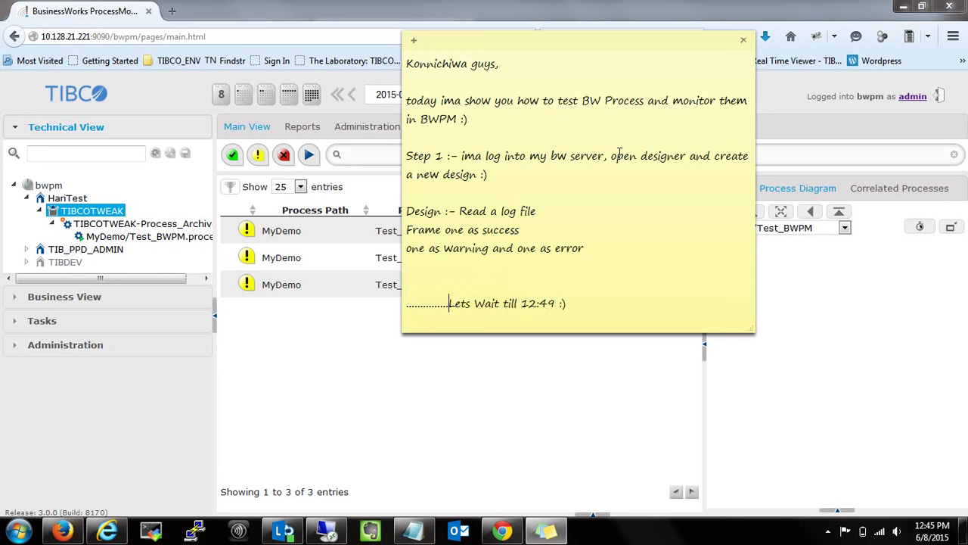
{"action": "key", "text": "Right"}
{"action": "key", "text": "Right"}
{"action": "key", "text": "Right"}
{"action": "key", "text": "Right"}
{"action": "key", "text": "Right"}
{"action": "key", "text": "Right"}
{"action": "key", "text": "Right"}
{"action": "key", "text": "Right"}
{"action": "key", "text": "Right"}
{"action": "key", "text": "Right"}
{"action": "key", "text": "Right"}
{"action": "key", "text": "Right"}
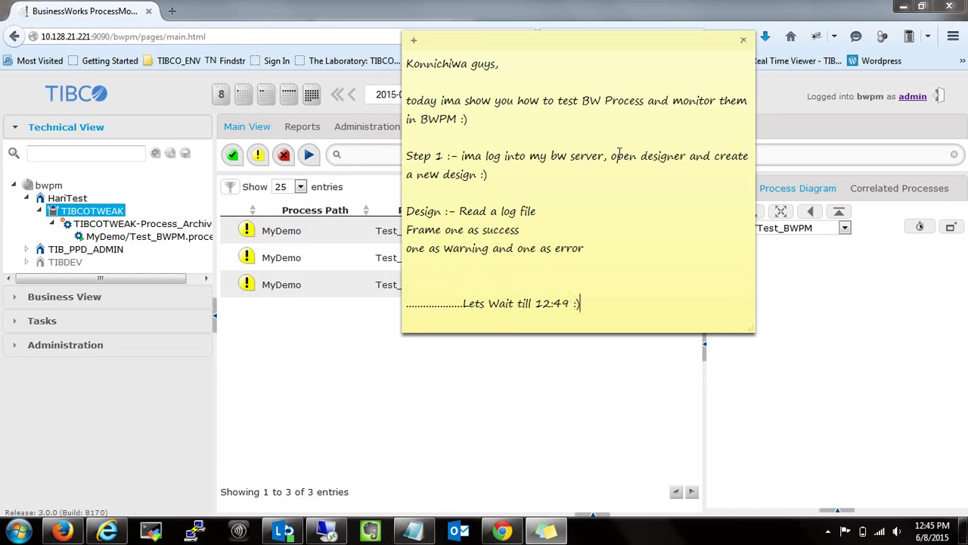
{"action": "type", "text": "........................"}
{"action": "mouse_move", "coordinate": [925, 529]}
{"action": "left_click", "coordinate": [921, 528]}
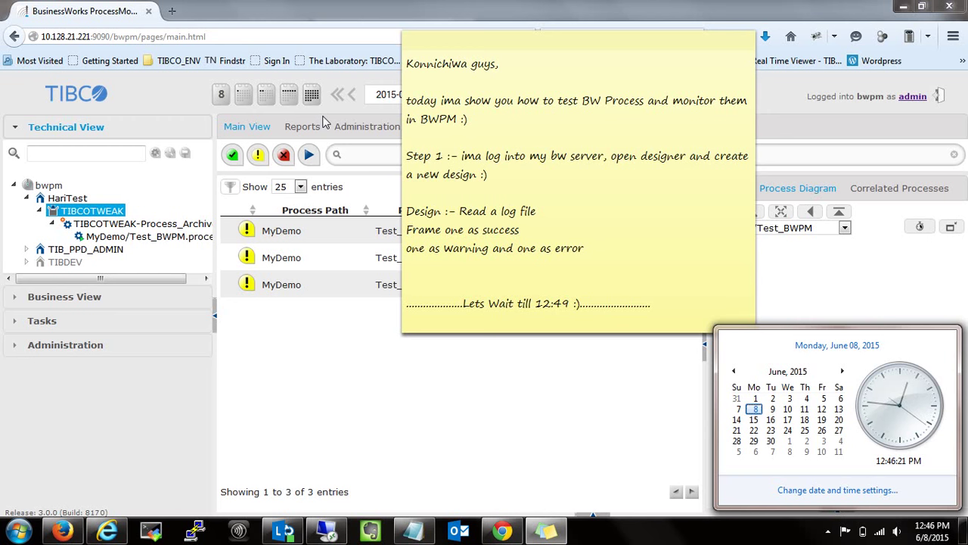
{"action": "left_click", "coordinate": [323, 121]}
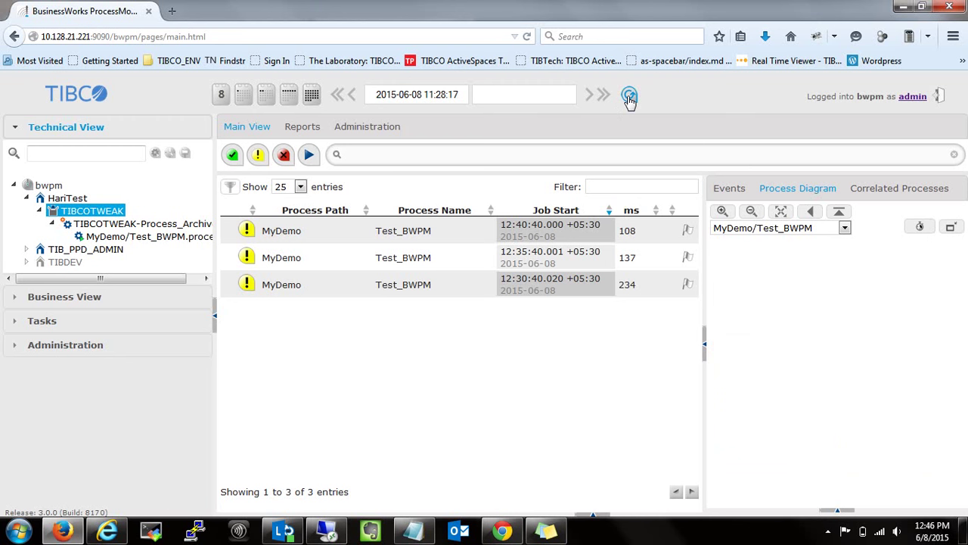
Refresh the BWPM runs and rerun the Tracing log search, now showing 1097 entries.
{"action": "left_click", "coordinate": [629, 97]}
{"action": "left_click", "coordinate": [630, 99]}
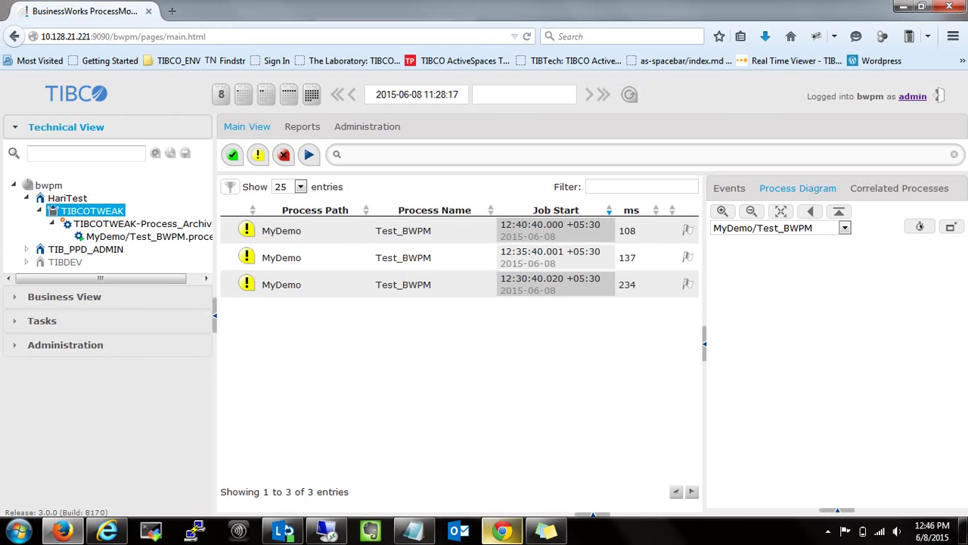
{"action": "left_click", "coordinate": [107, 530]}
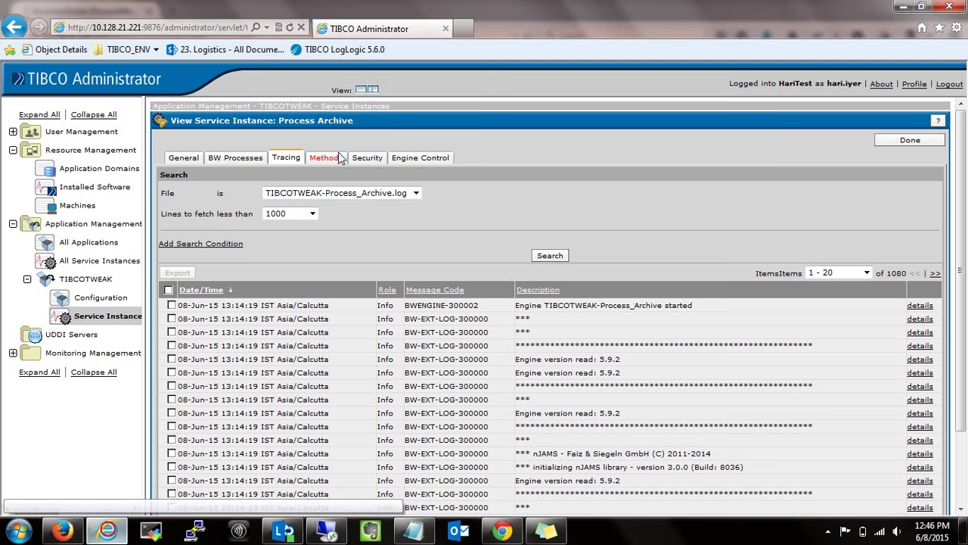
{"action": "left_click", "coordinate": [561, 259]}
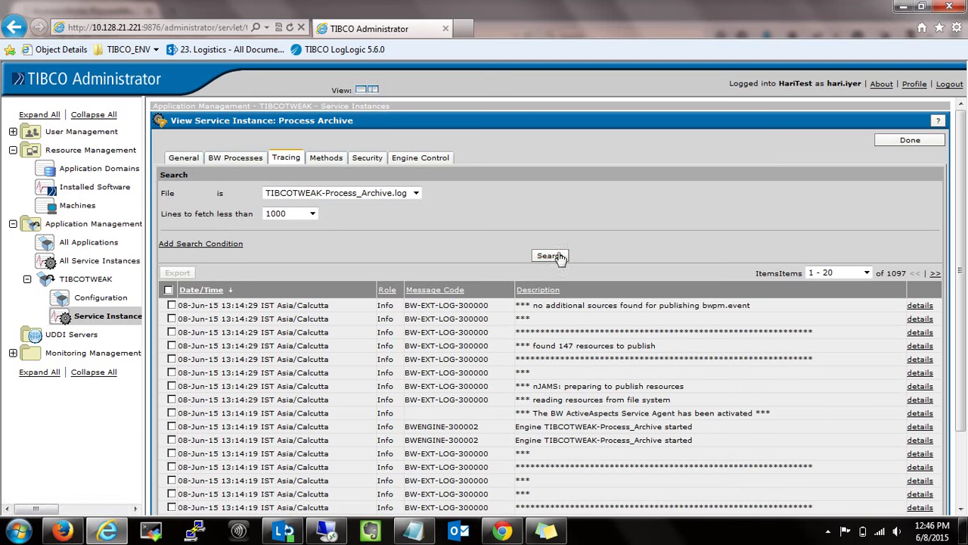
{"action": "left_click", "coordinate": [560, 259]}
{"action": "left_click_drag", "start_coordinate": [958, 342], "coordinate": [967, 428]}
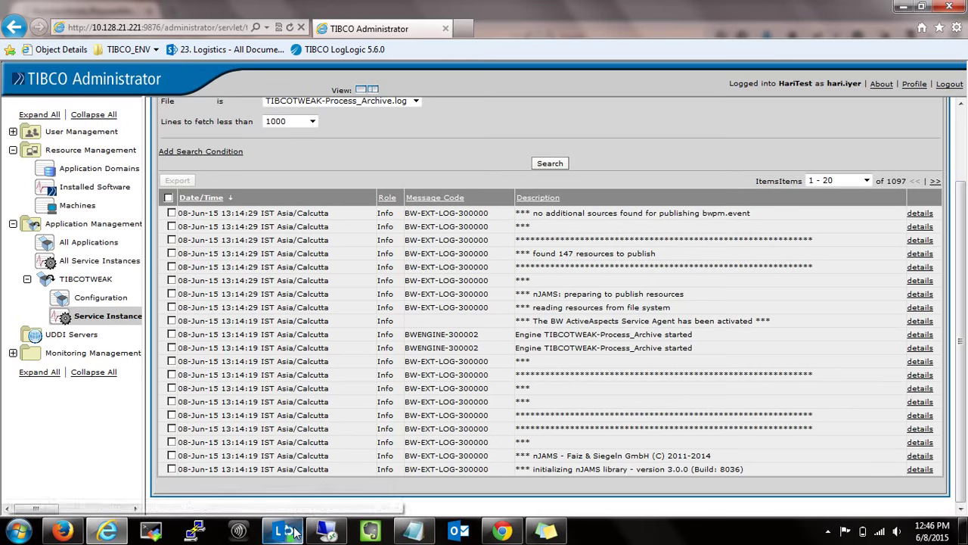
Return to the BusinessWorks Process Monitor window.
{"action": "mouse_move", "coordinate": [299, 532]}
{"action": "mouse_move", "coordinate": [415, 532]}
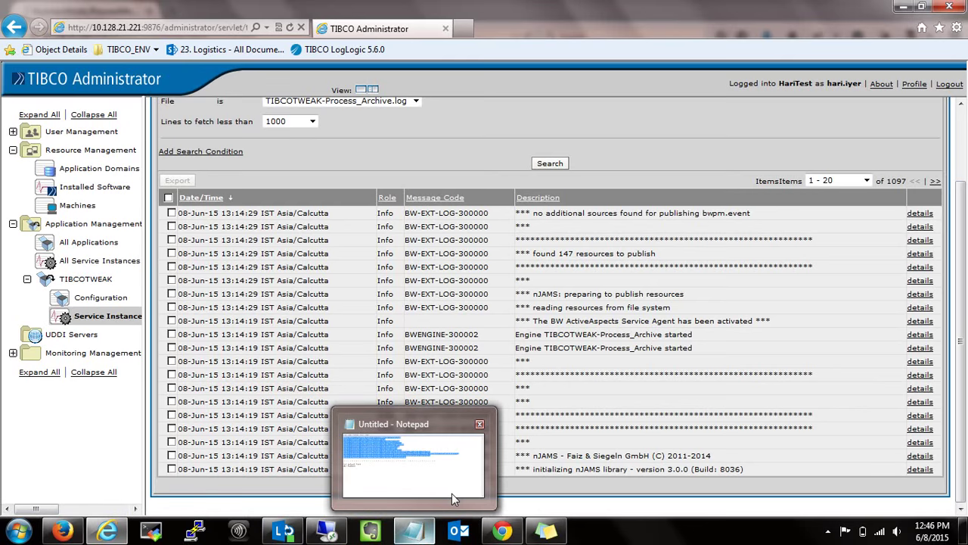
{"action": "mouse_move", "coordinate": [451, 493]}
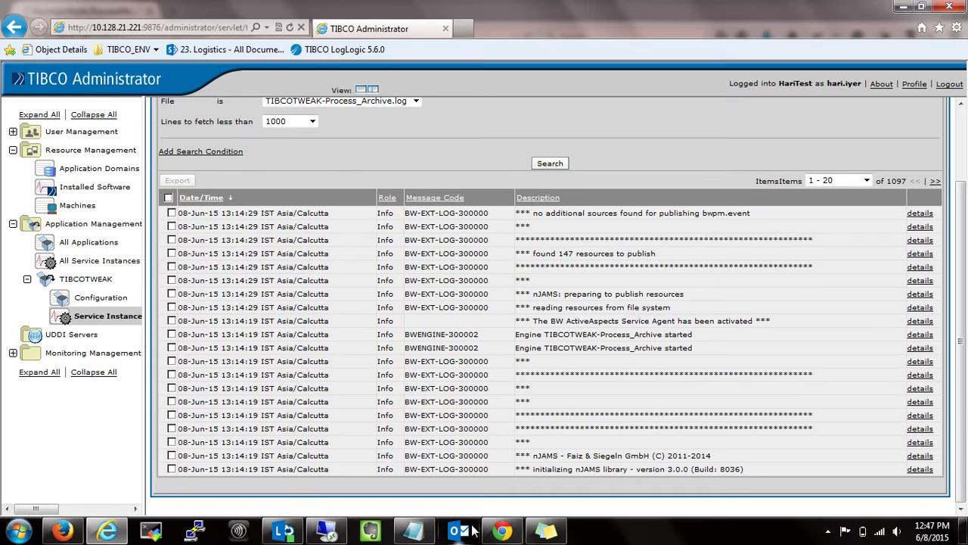
{"action": "left_click", "coordinate": [502, 531]}
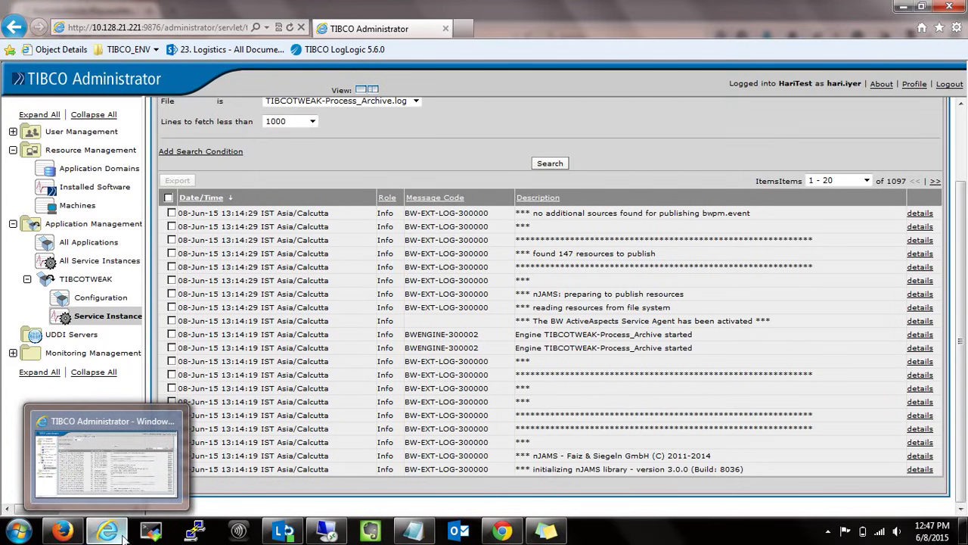
{"action": "left_click", "coordinate": [51, 529]}
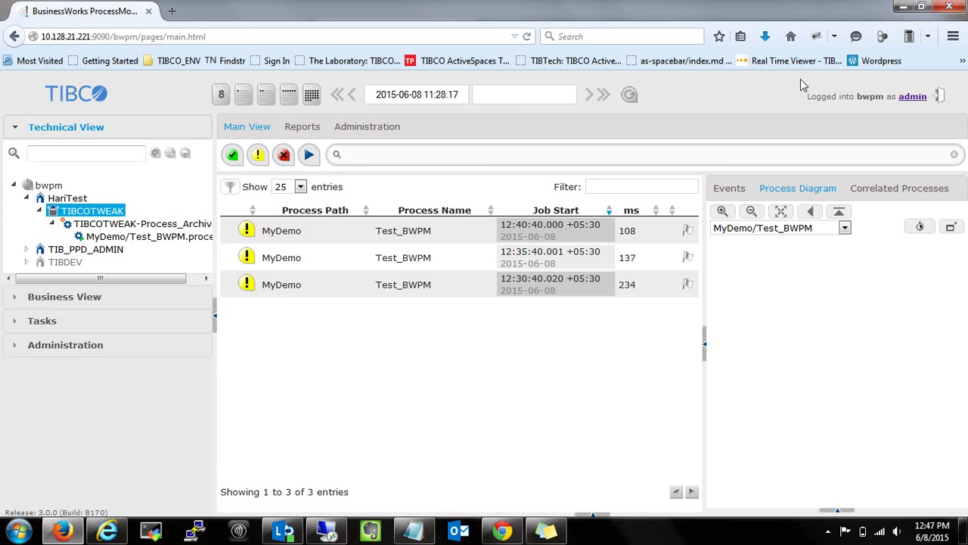
Refresh BWPM, select MyDemo/Test_BWPM, widen the panes and show all TIBCOTWEAK runs.
{"action": "left_click", "coordinate": [630, 95]}
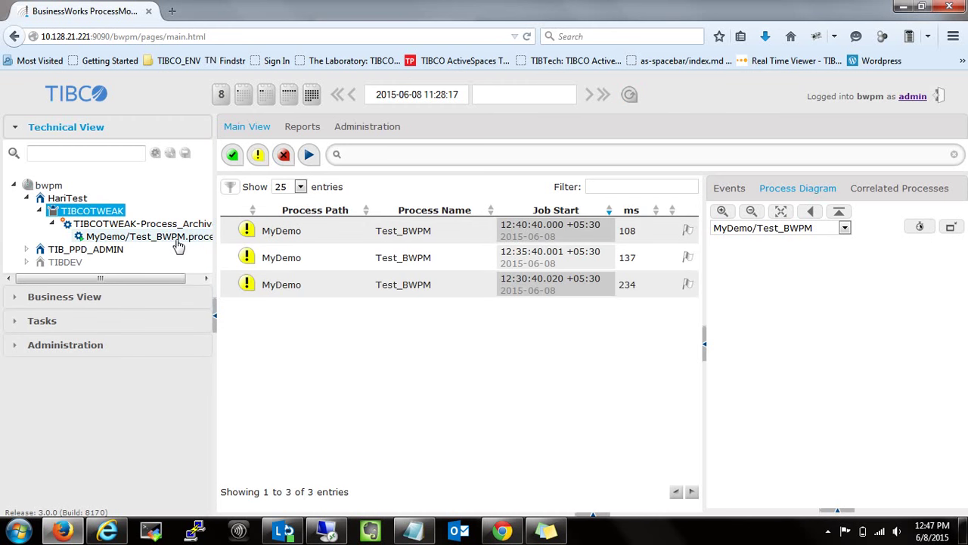
{"action": "left_click", "coordinate": [178, 240]}
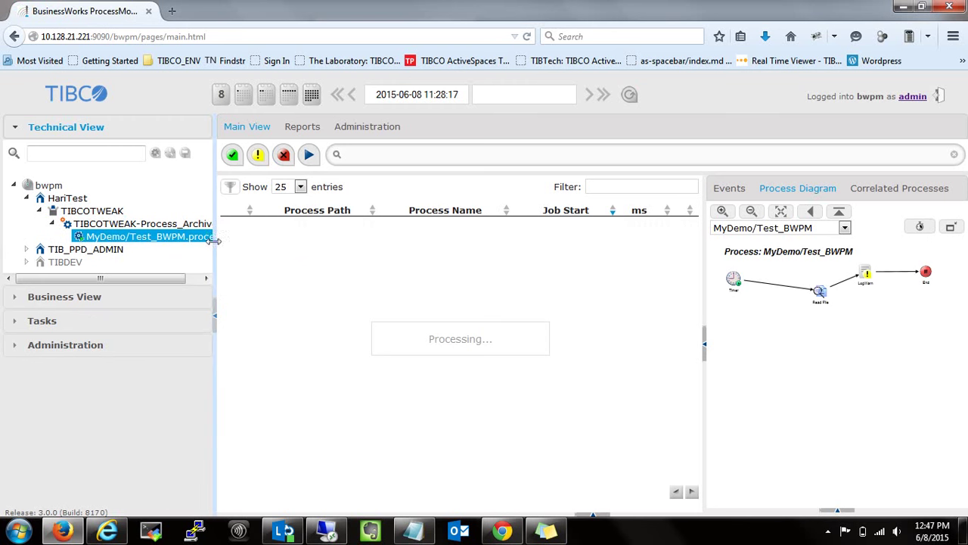
{"action": "left_click_drag", "start_coordinate": [215, 284], "coordinate": [386, 284]}
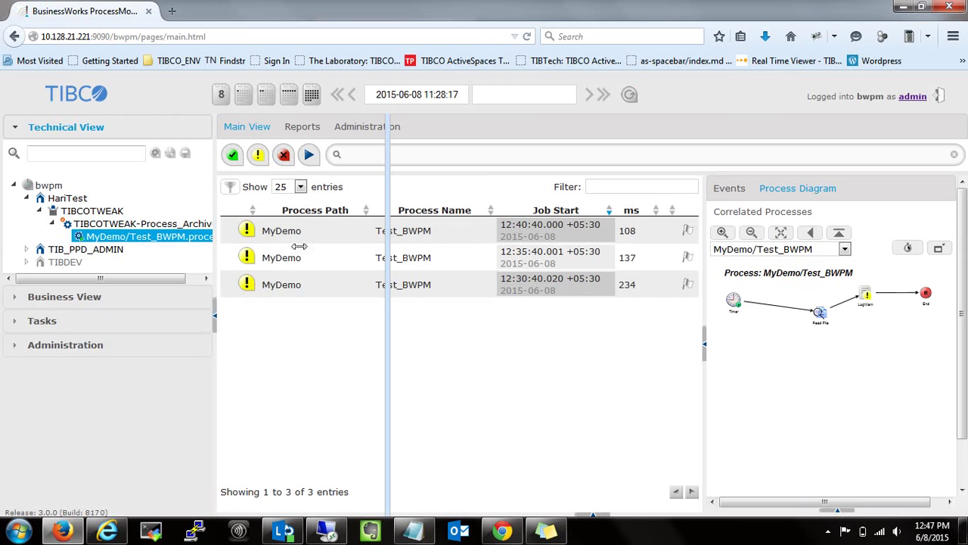
{"action": "left_click", "coordinate": [67, 213]}
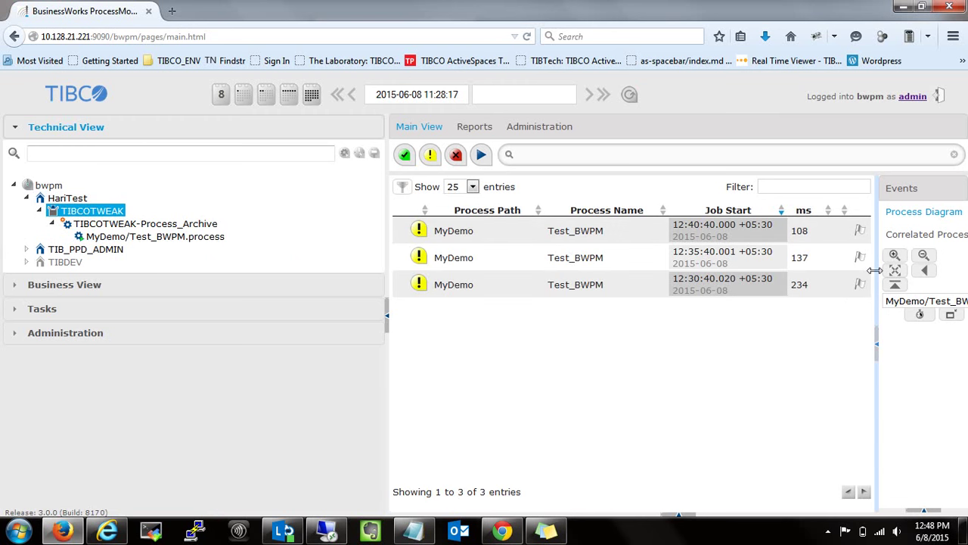
{"action": "left_click_drag", "start_coordinate": [876, 270], "coordinate": [740, 261]}
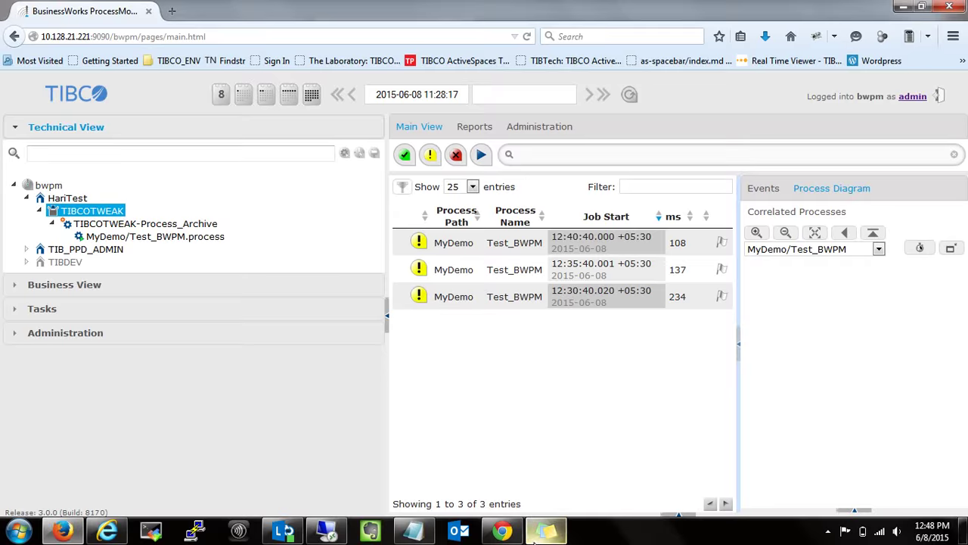
{"action": "left_click", "coordinate": [539, 534]}
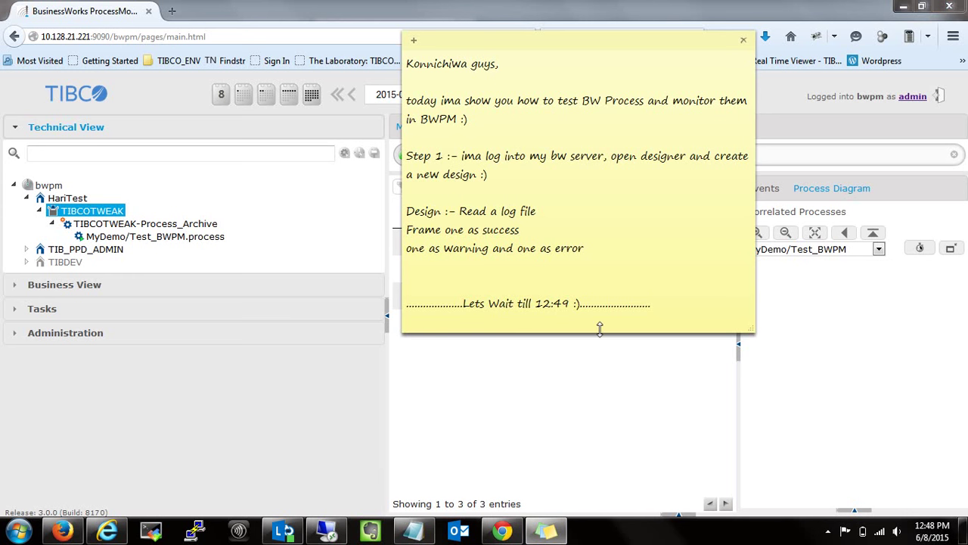
Select and deselect 'error' in the sticky note, then reload TIBCOTWEAK's process runs in BWPM.
{"action": "double_click", "coordinate": [577, 249]}
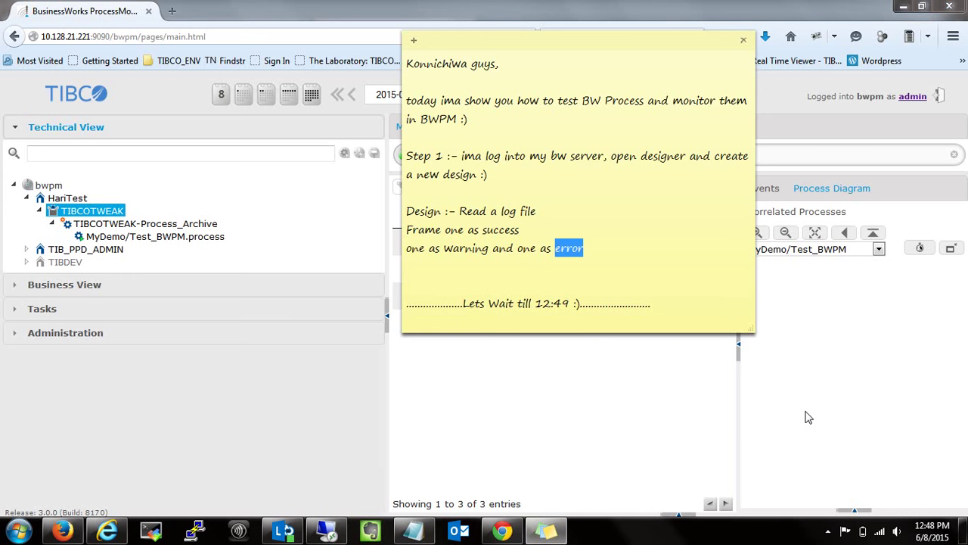
{"action": "left_click", "coordinate": [635, 245]}
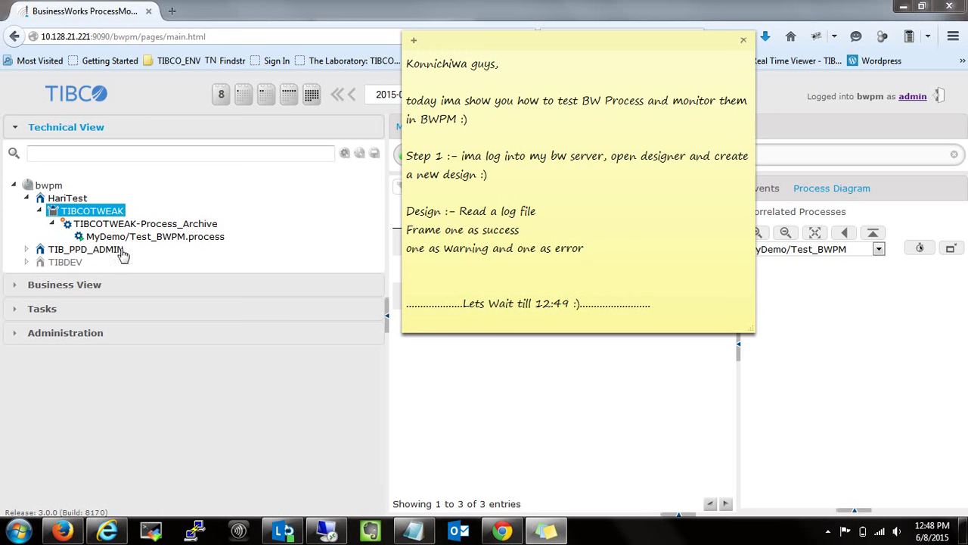
{"action": "left_click", "coordinate": [95, 215]}
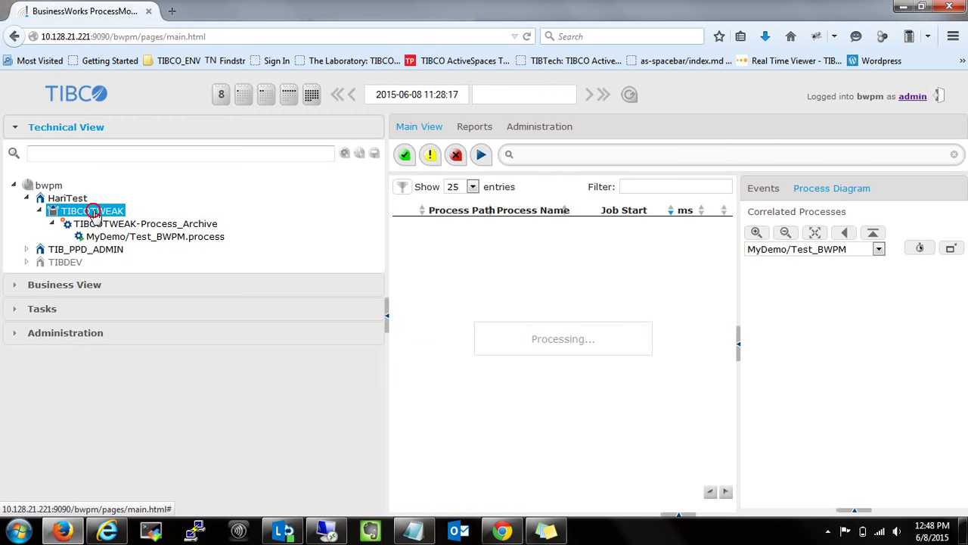
{"action": "left_click", "coordinate": [932, 527]}
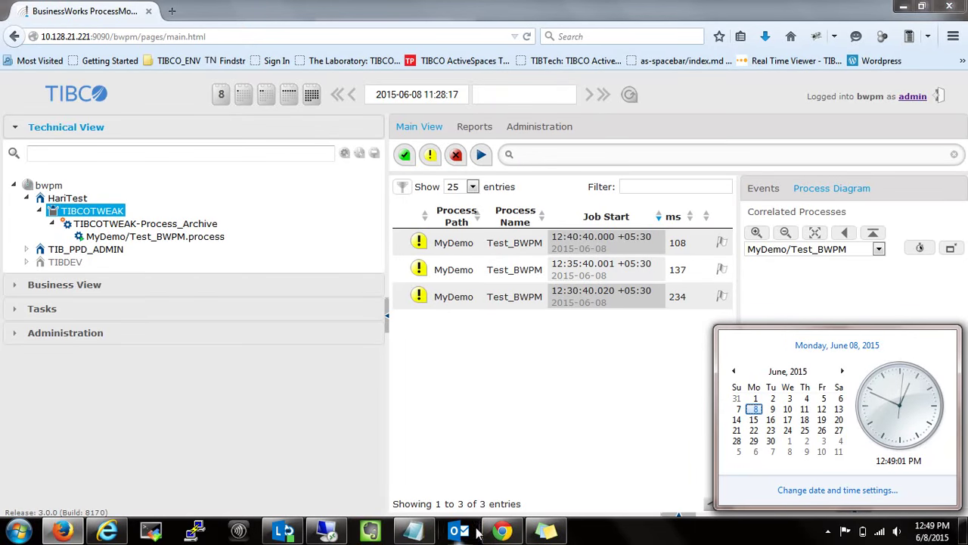
{"action": "left_click", "coordinate": [107, 531]}
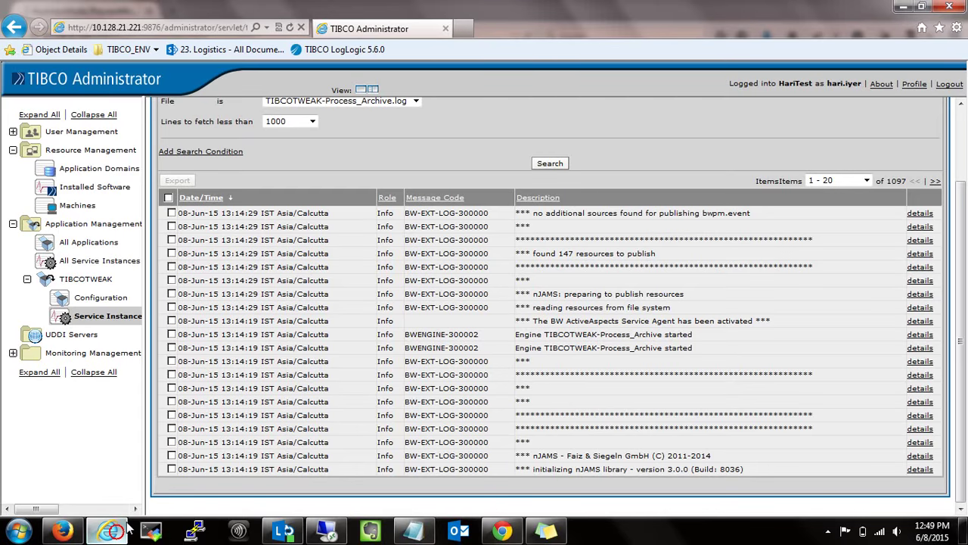
{"action": "left_click", "coordinate": [545, 163]}
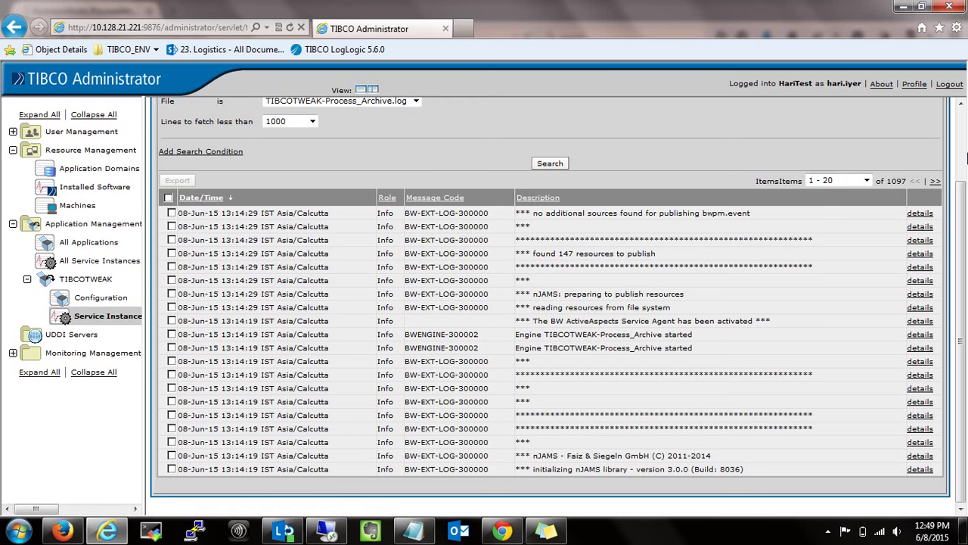
{"action": "left_click", "coordinate": [935, 181]}
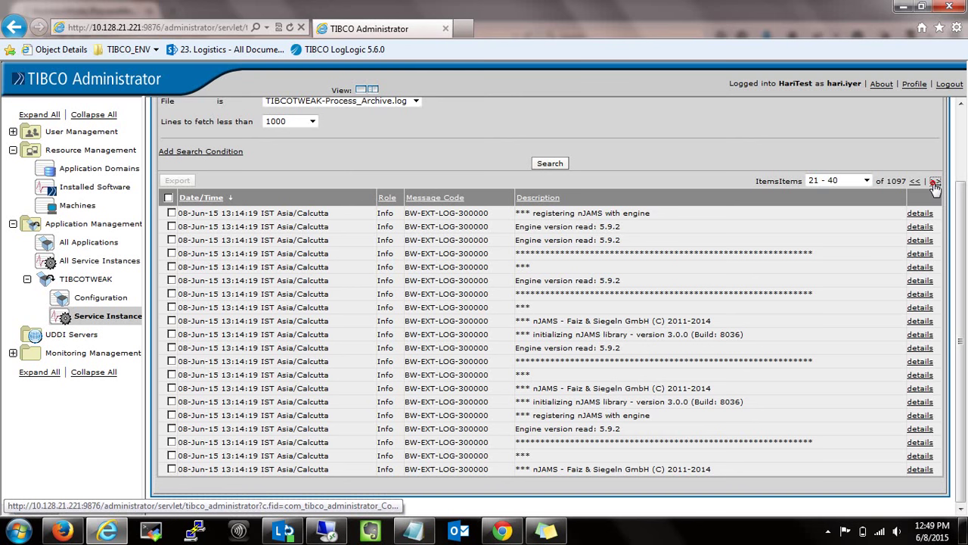
{"action": "left_click", "coordinate": [935, 182]}
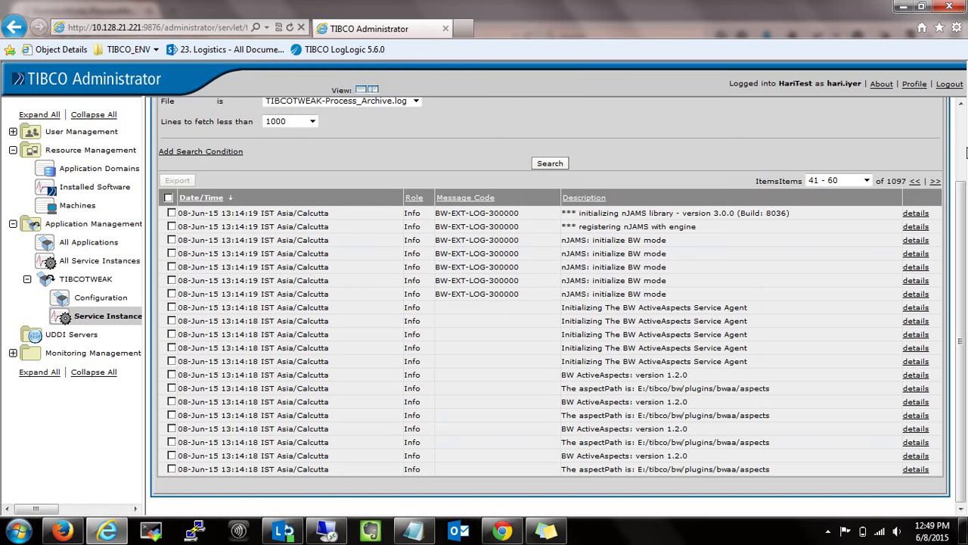
{"action": "scroll", "coordinate": [965, 151], "scroll_direction": "up", "scroll_amount": 2}
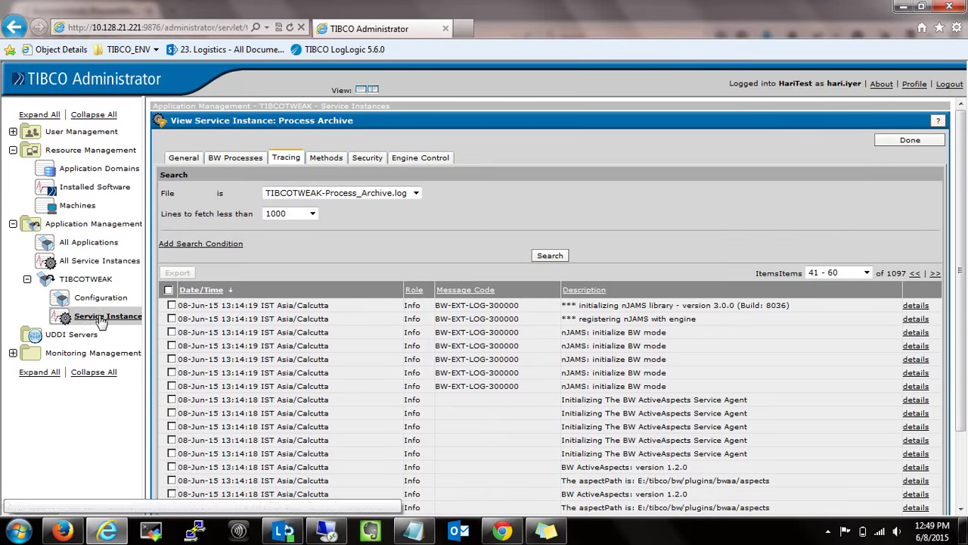
{"action": "left_click", "coordinate": [106, 315]}
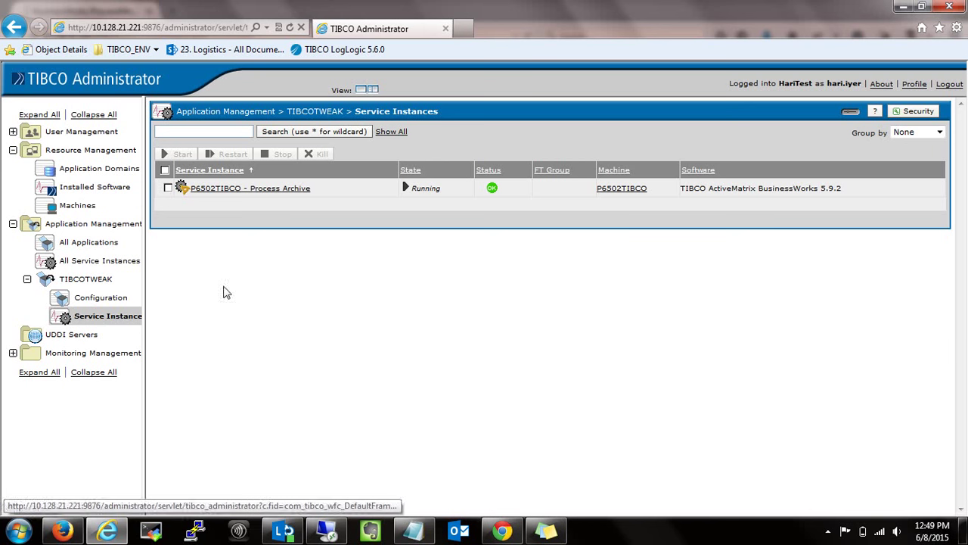
{"action": "left_click", "coordinate": [267, 190]}
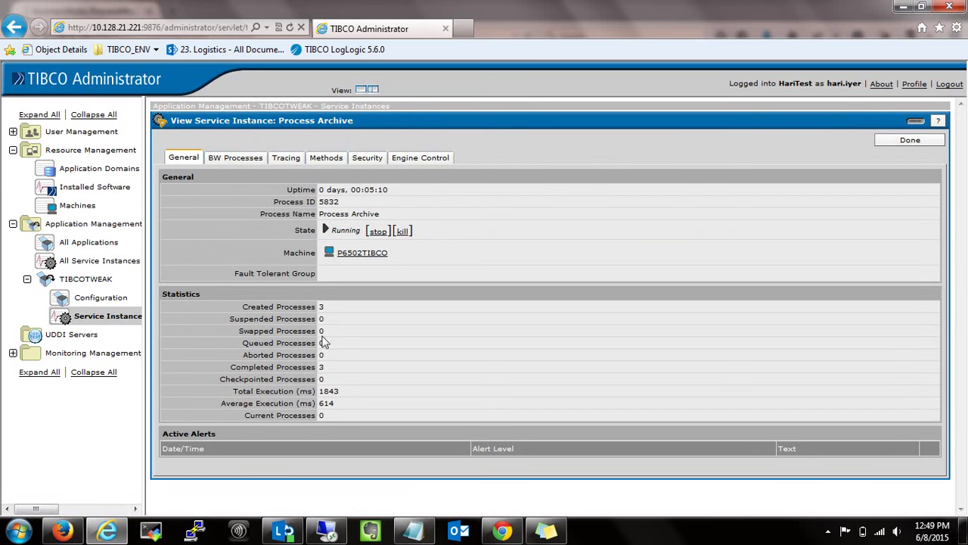
{"action": "left_click", "coordinate": [321, 371]}
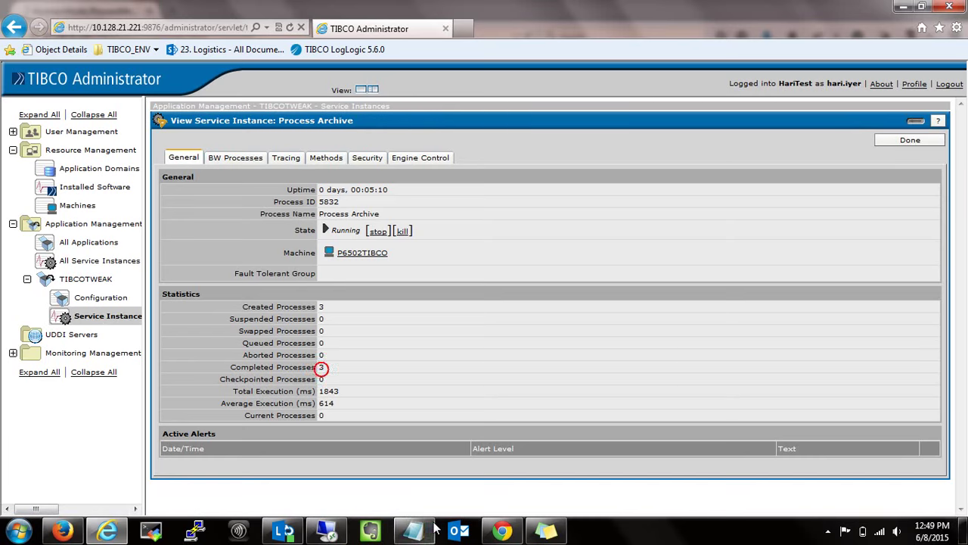
Refresh BWPM's process data, drag the panel splitters to widen the process table, and refresh again.
{"action": "left_click", "coordinate": [106, 530]}
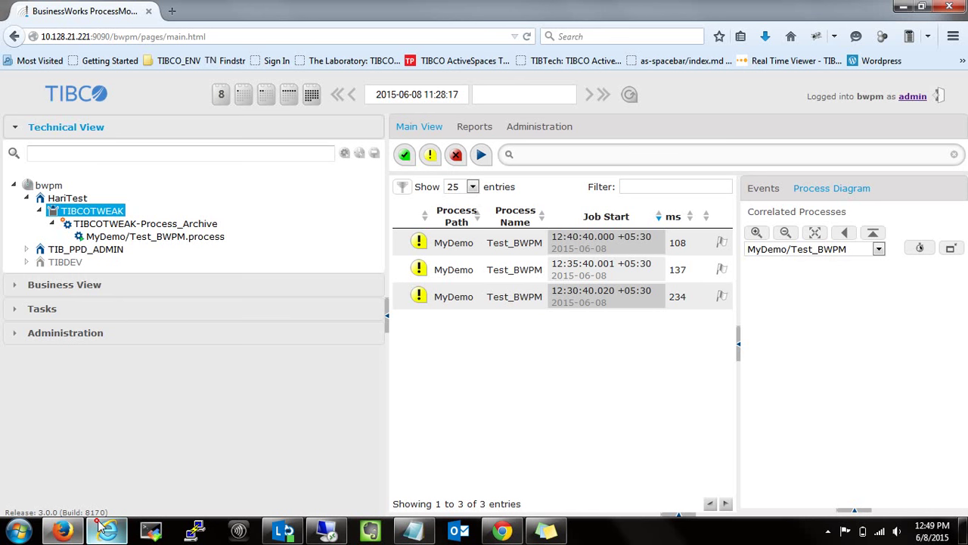
{"action": "left_click", "coordinate": [777, 122]}
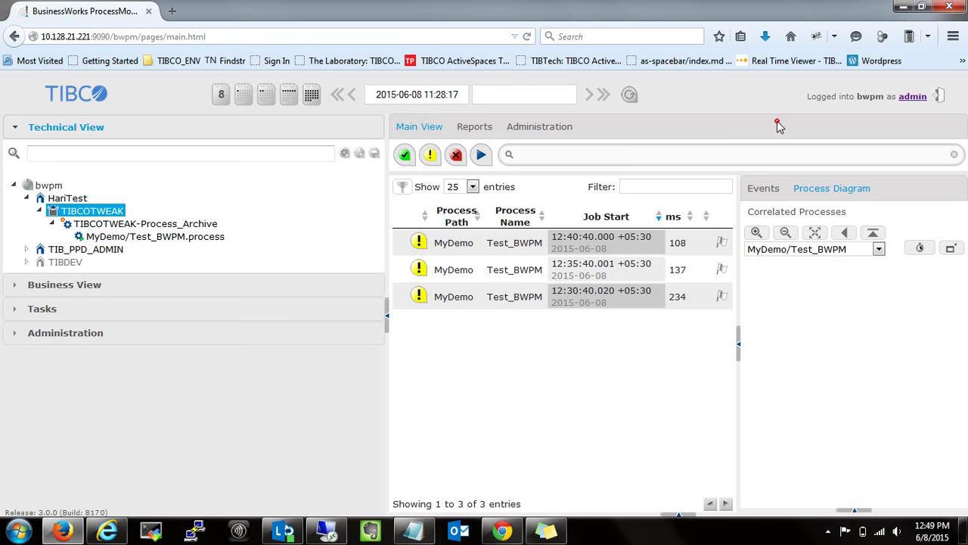
{"action": "left_click", "coordinate": [634, 98]}
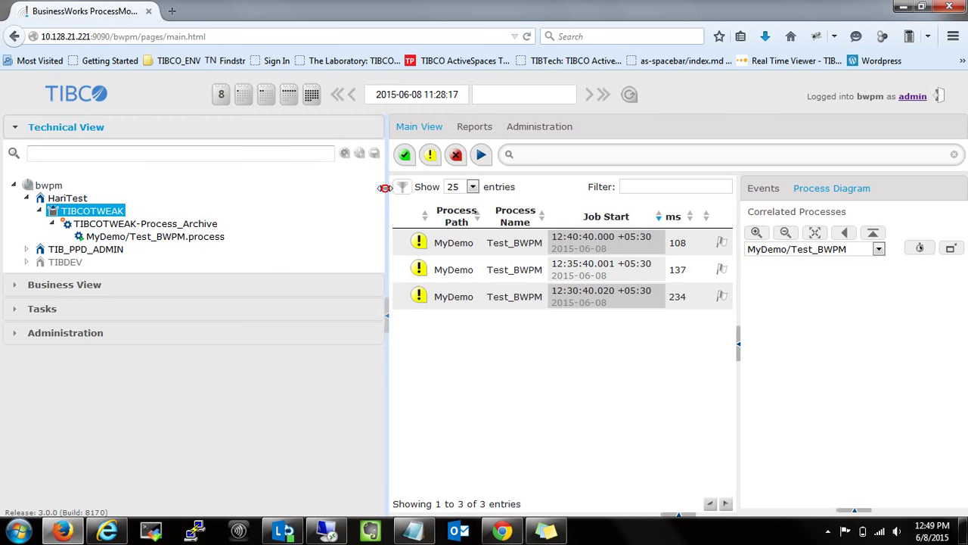
{"action": "left_click_drag", "start_coordinate": [389, 188], "coordinate": [236, 179]}
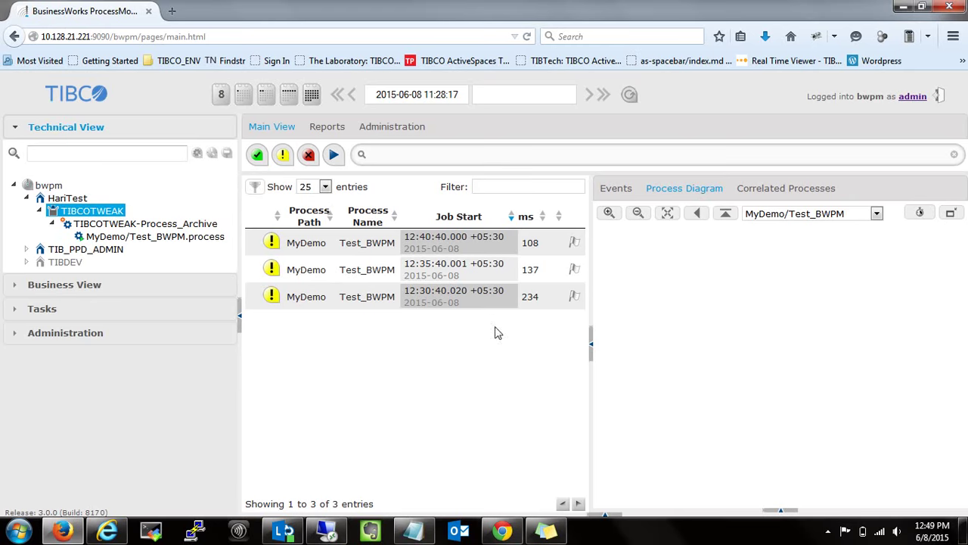
{"action": "left_click_drag", "start_coordinate": [591, 283], "coordinate": [728, 301]}
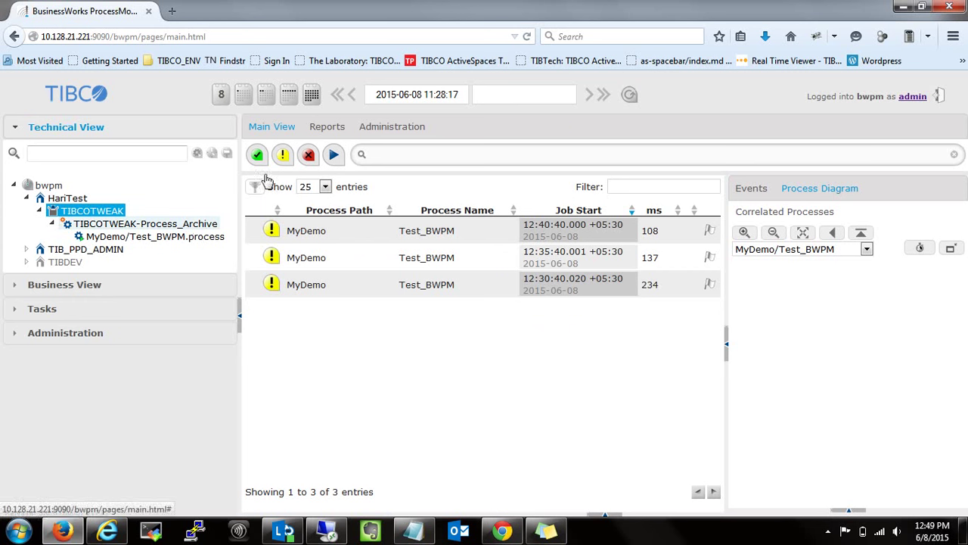
{"action": "left_click", "coordinate": [632, 95]}
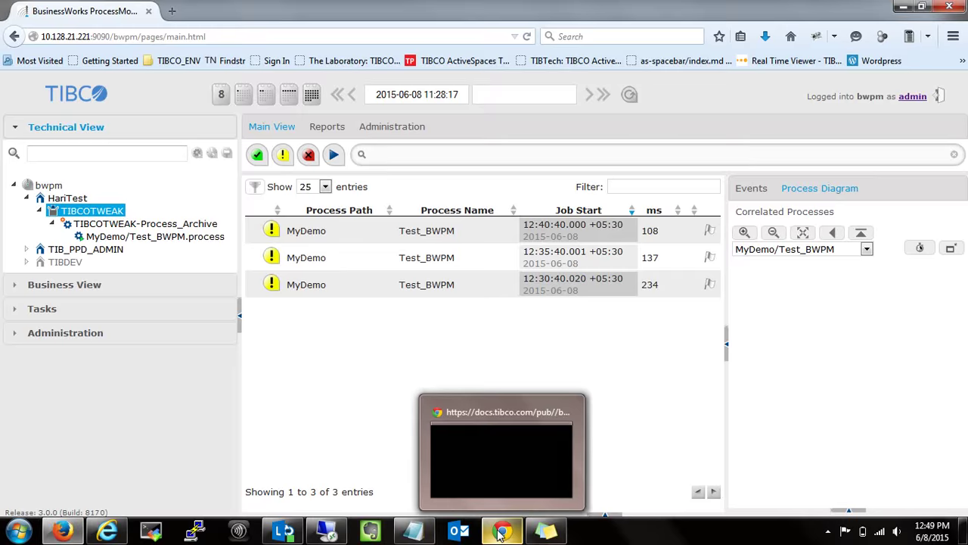
In the remote session's Explorer, browse into E:\tibco\tra.
{"action": "left_click", "coordinate": [327, 530]}
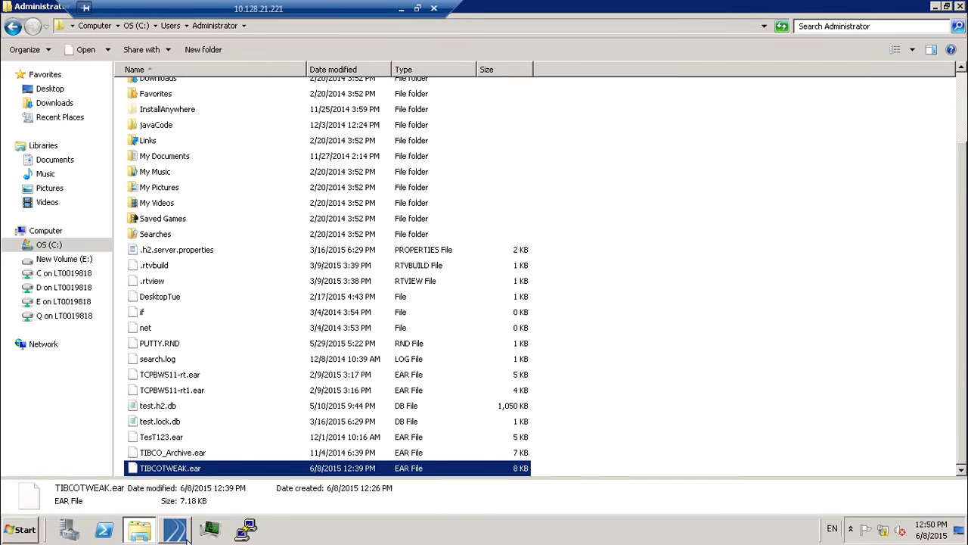
{"action": "left_click", "coordinate": [140, 533]}
{"action": "left_click", "coordinate": [140, 533]}
{"action": "left_click", "coordinate": [46, 259]}
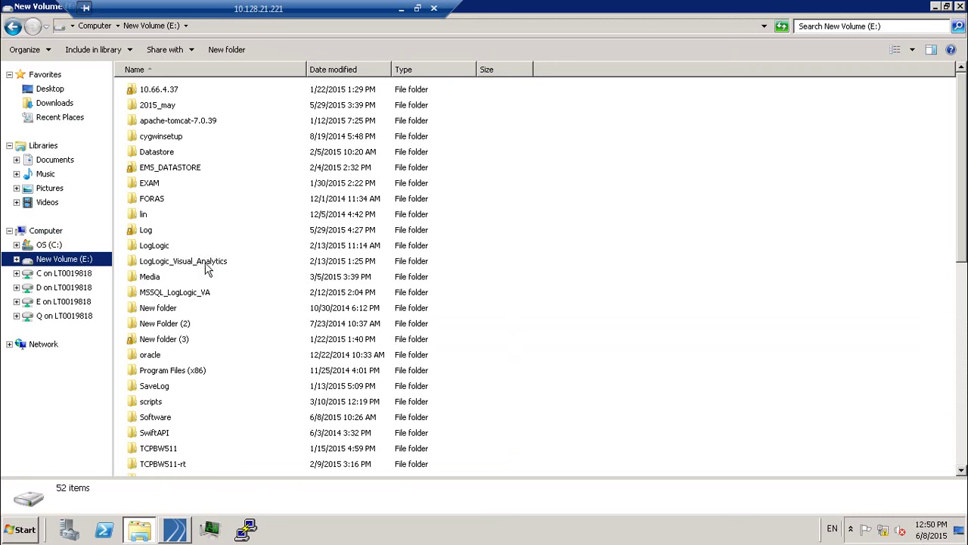
{"action": "key", "text": "Tab"}
{"action": "type", "text": "tibco"}
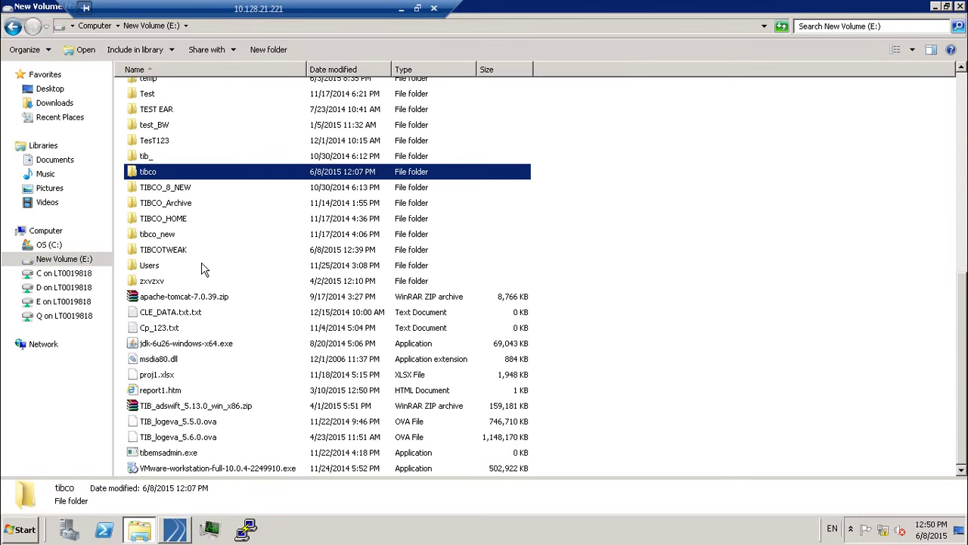
{"action": "key", "text": "Return"}
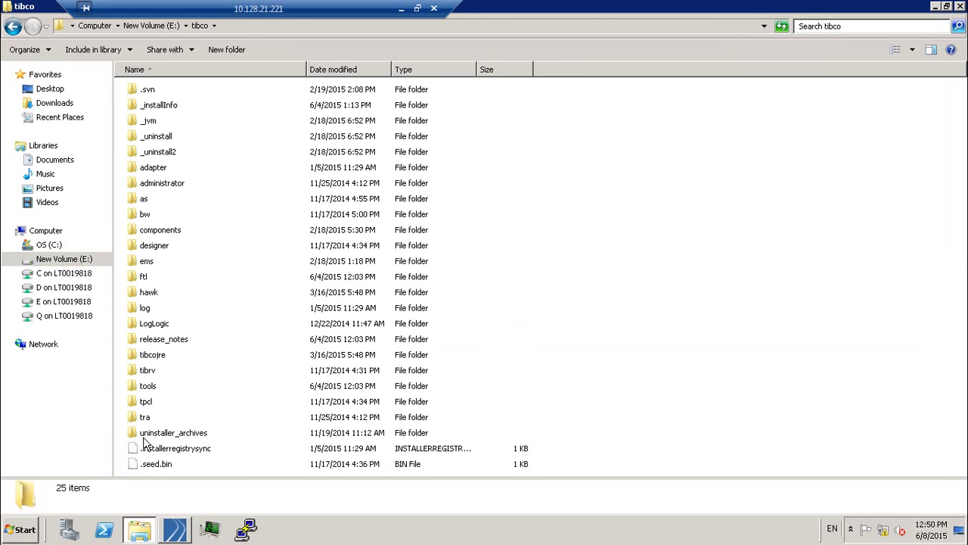
{"action": "left_click", "coordinate": [143, 420]}
{"action": "double_click", "coordinate": [143, 418]}
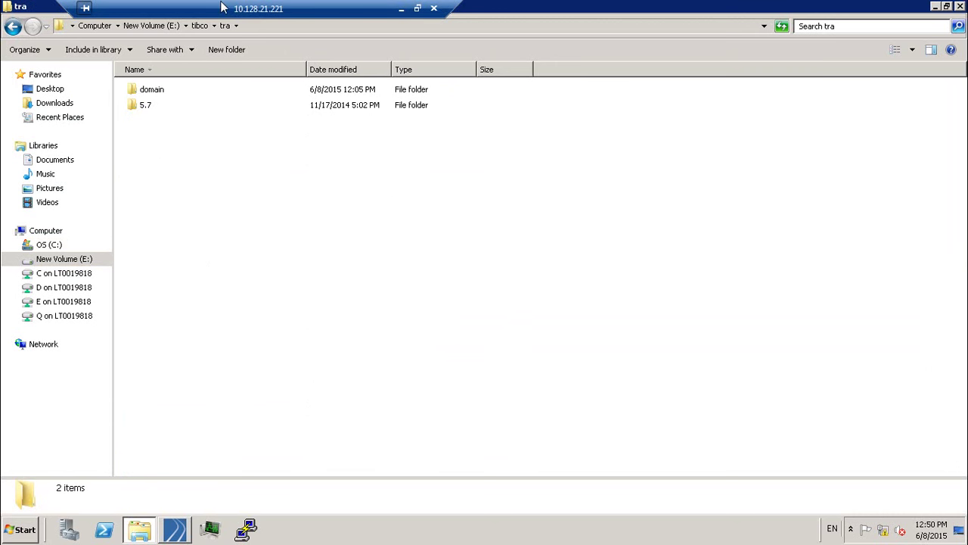
Go through domain\HariTest\application\TIBCOTWEAK and open TIBCOTWEAK-Process_Archive.tra in Notepad.
{"action": "double_click", "coordinate": [150, 92]}
{"action": "double_click", "coordinate": [151, 91]}
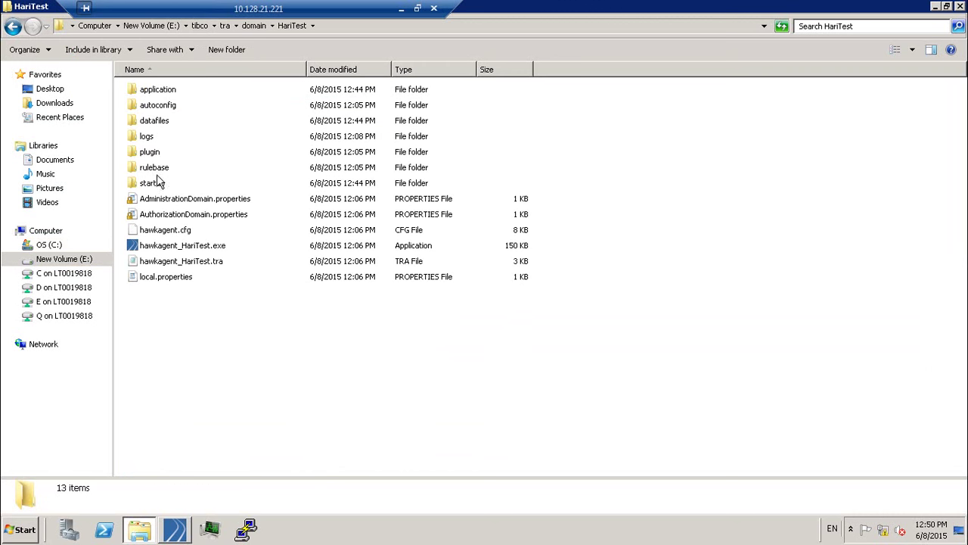
{"action": "double_click", "coordinate": [149, 90]}
{"action": "left_click", "coordinate": [148, 106]}
{"action": "double_click", "coordinate": [148, 106]}
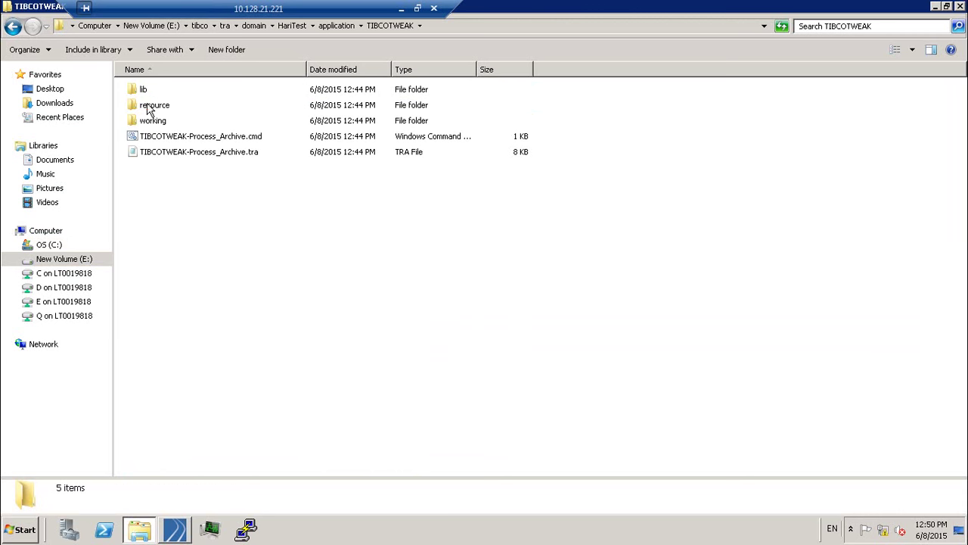
{"action": "double_click", "coordinate": [154, 152]}
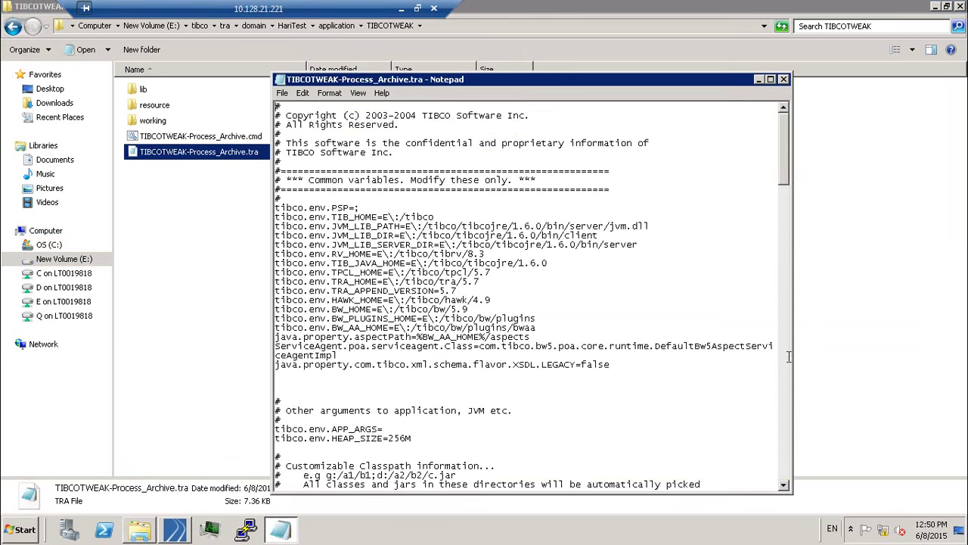
Paste the nJAMS ProcessMonitor client settings at the end of TIBCOTWEAK-Process_Archive.tra, then save and close it.
{"action": "left_click", "coordinate": [786, 356]}
{"action": "scroll", "coordinate": [800, 445], "scroll_direction": "down", "scroll_amount": 15}
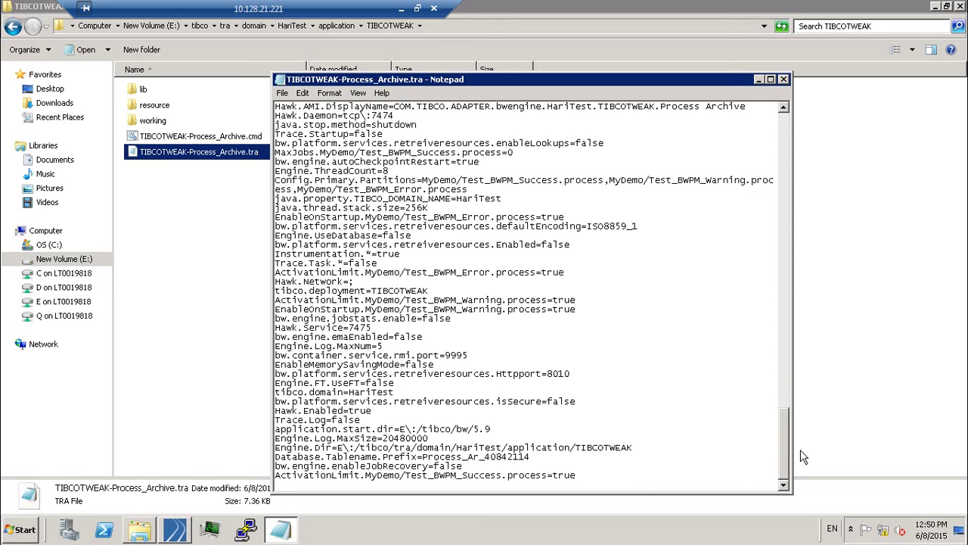
{"action": "key", "text": "Return"}
{"action": "key", "text": "Return"}
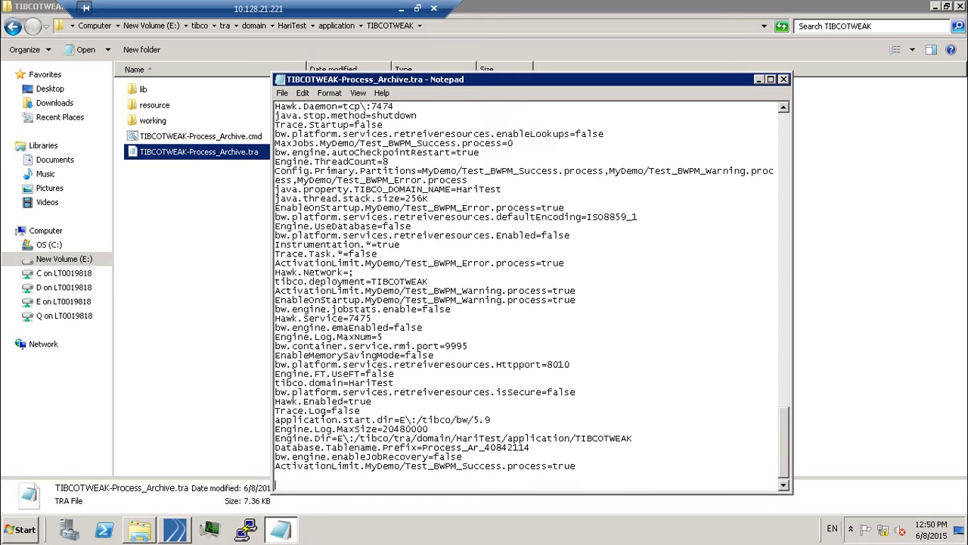
{"action": "left_click", "coordinate": [402, 9]}
{"action": "left_click", "coordinate": [415, 531]}
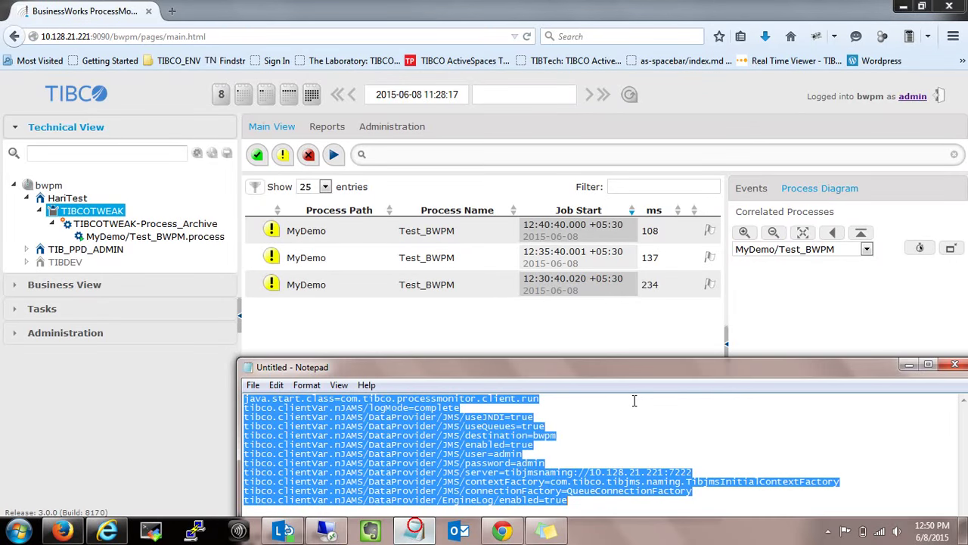
{"action": "left_click", "coordinate": [326, 531]}
{"action": "key", "text": "ctrl+v"}
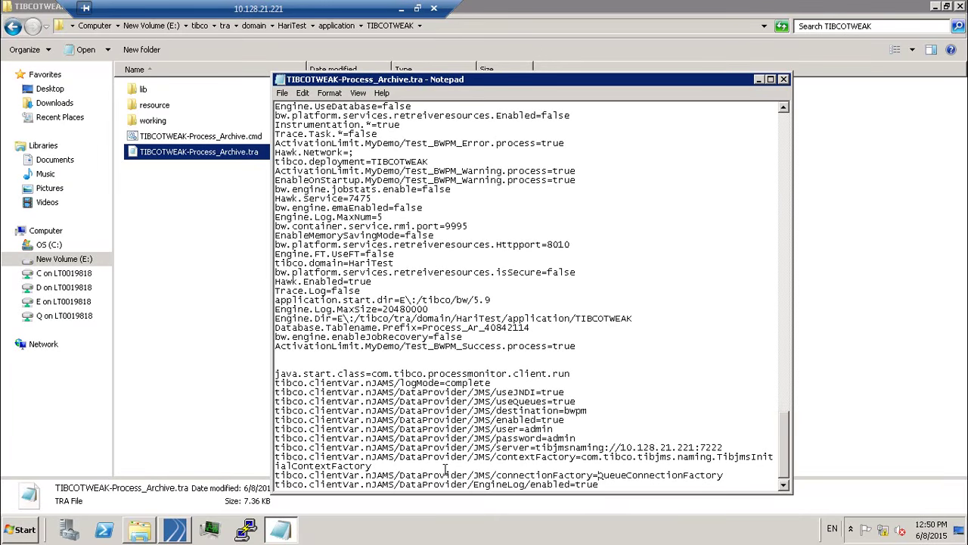
{"action": "left_click", "coordinate": [784, 79]}
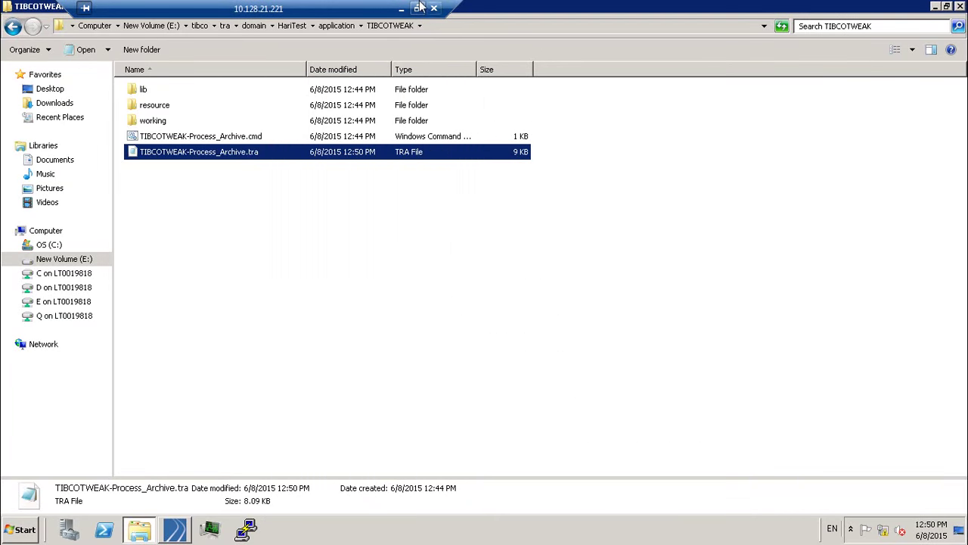
{"action": "left_click", "coordinate": [401, 8]}
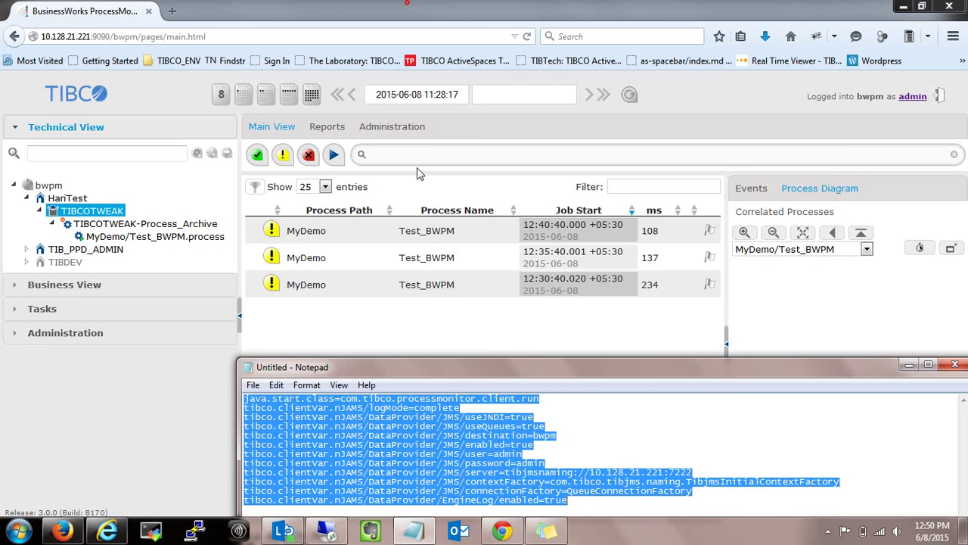
Add 'Sorry Forgot to update the tra' to the sticky note, then bring TIBCO Administrator forward.
{"action": "left_click", "coordinate": [546, 532]}
{"action": "key", "text": "Return"}
{"action": "key", "text": "Return"}
{"action": "key", "text": "Return"}
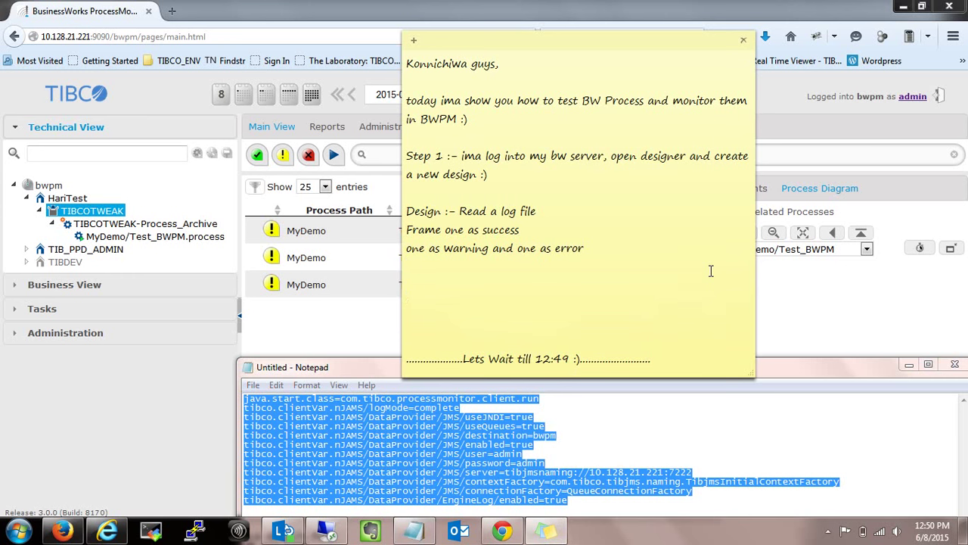
{"action": "type", "text": "Sorry Forgot to update t"}
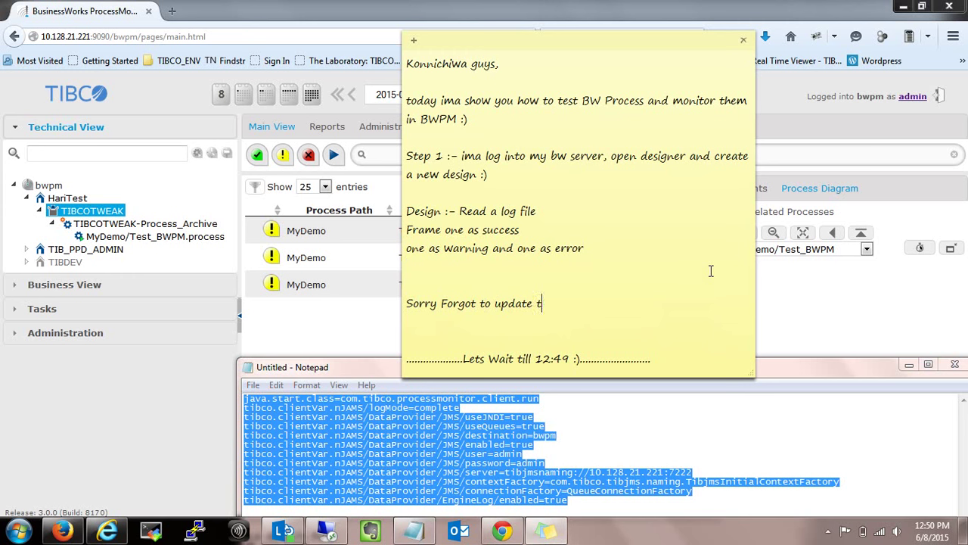
{"action": "type", "text": "he tra"}
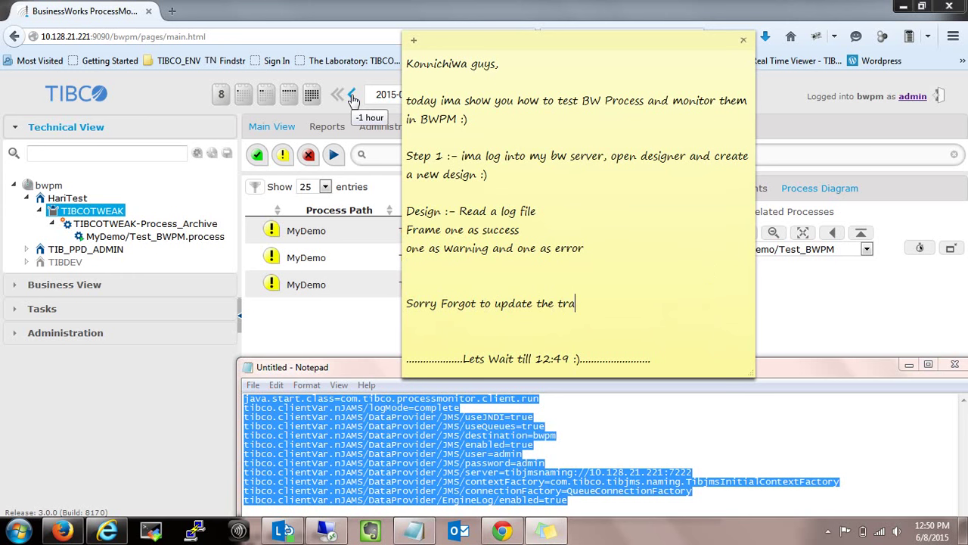
{"action": "left_click", "coordinate": [159, 90]}
{"action": "left_click", "coordinate": [98, 534]}
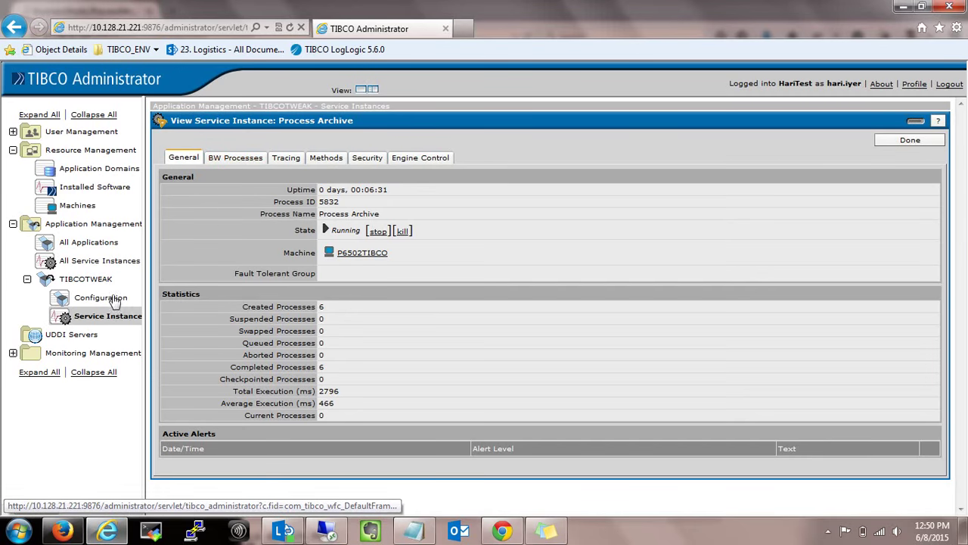
Stop and restart the TIBCOTWEAK Process Archive service instance, then open P6502TIBCO - Process Archive details.
{"action": "left_click", "coordinate": [89, 318]}
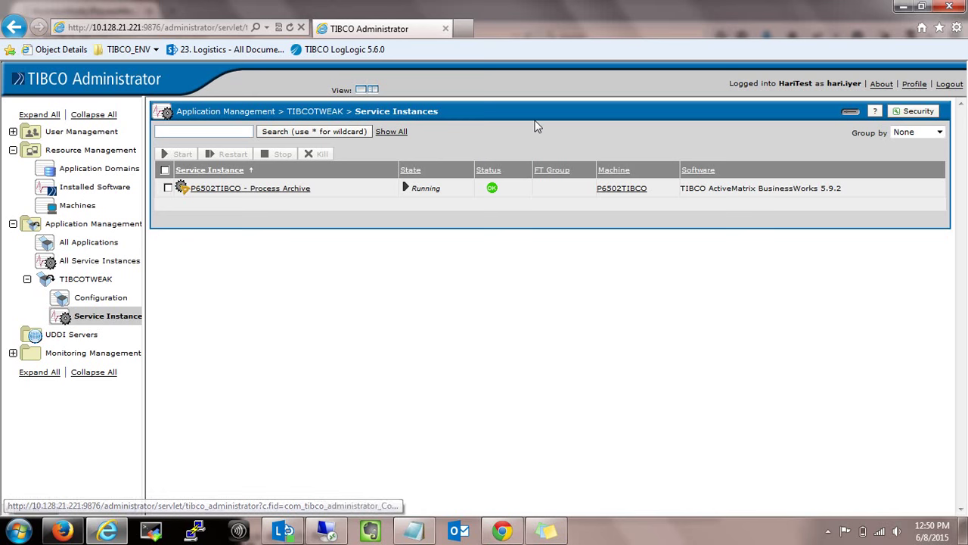
{"action": "left_click", "coordinate": [165, 170]}
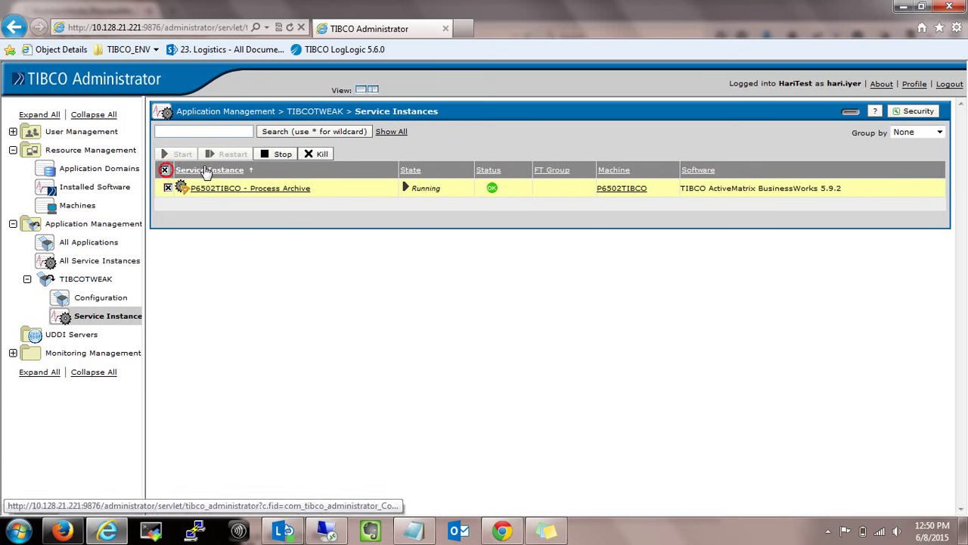
{"action": "left_click", "coordinate": [279, 156]}
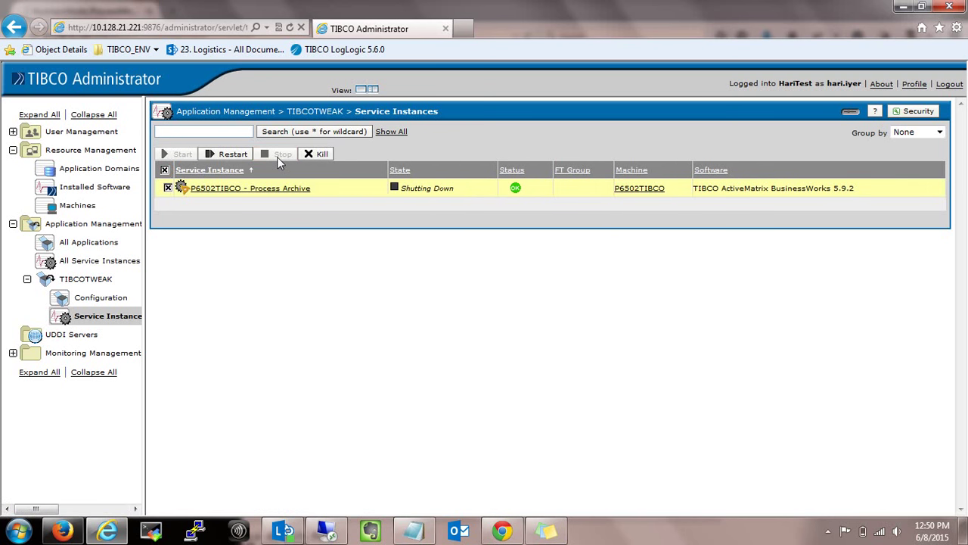
{"action": "left_click", "coordinate": [229, 157]}
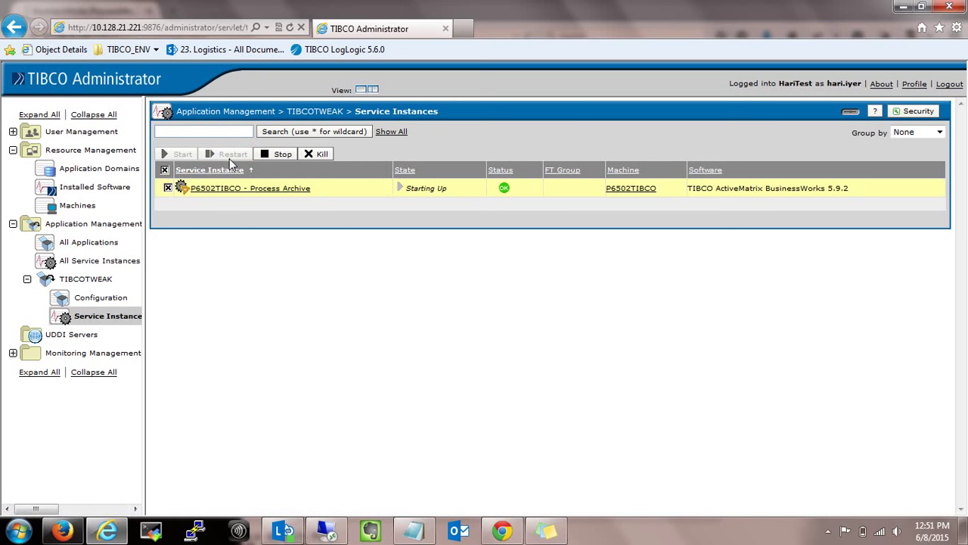
{"action": "left_click", "coordinate": [282, 156]}
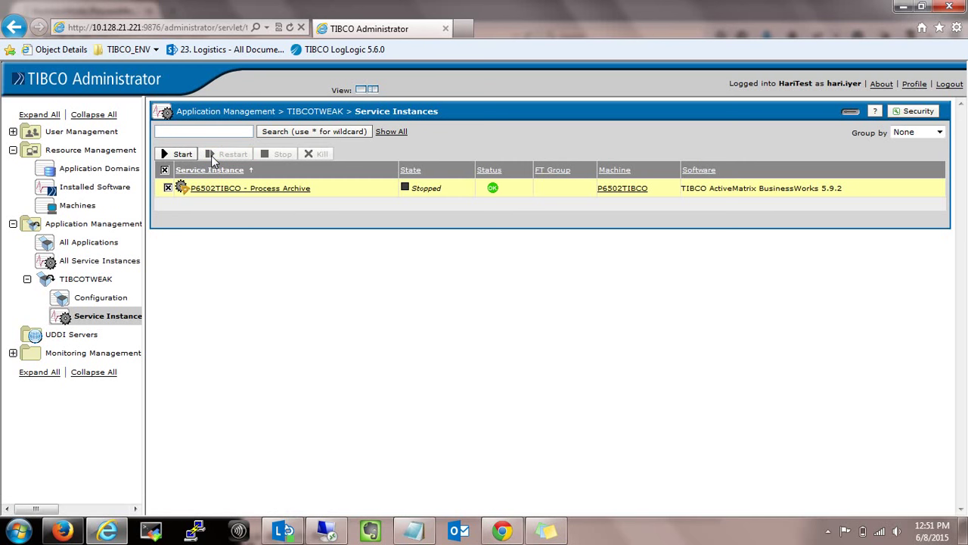
{"action": "left_click", "coordinate": [193, 155]}
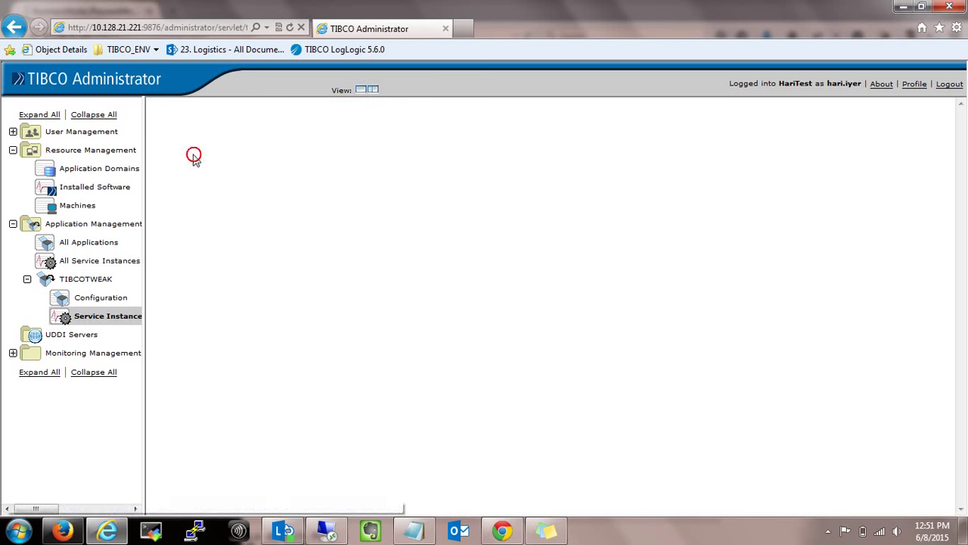
{"action": "left_click", "coordinate": [211, 193]}
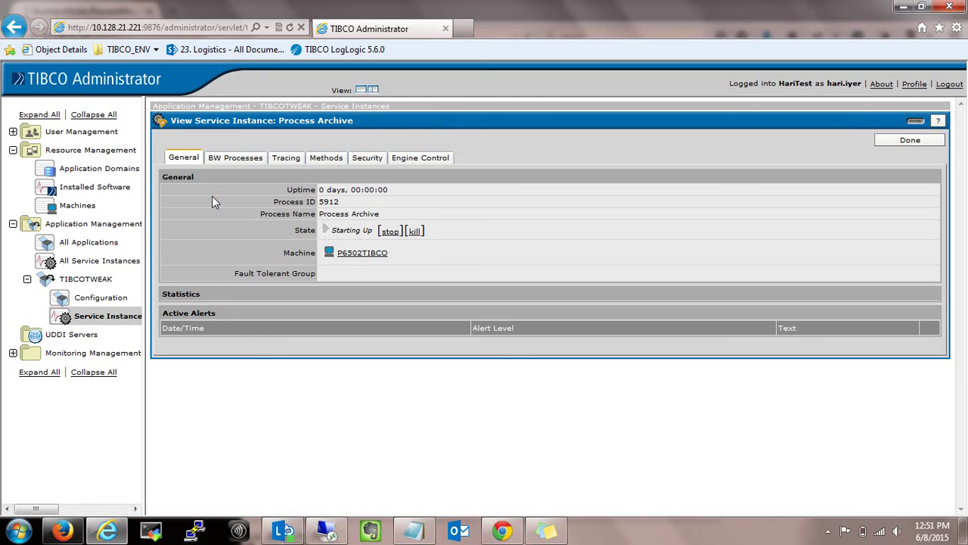
Search the Process Archive's Tracing log repeatedly to load the engine restart and nJAMS messages.
{"action": "left_click", "coordinate": [301, 158]}
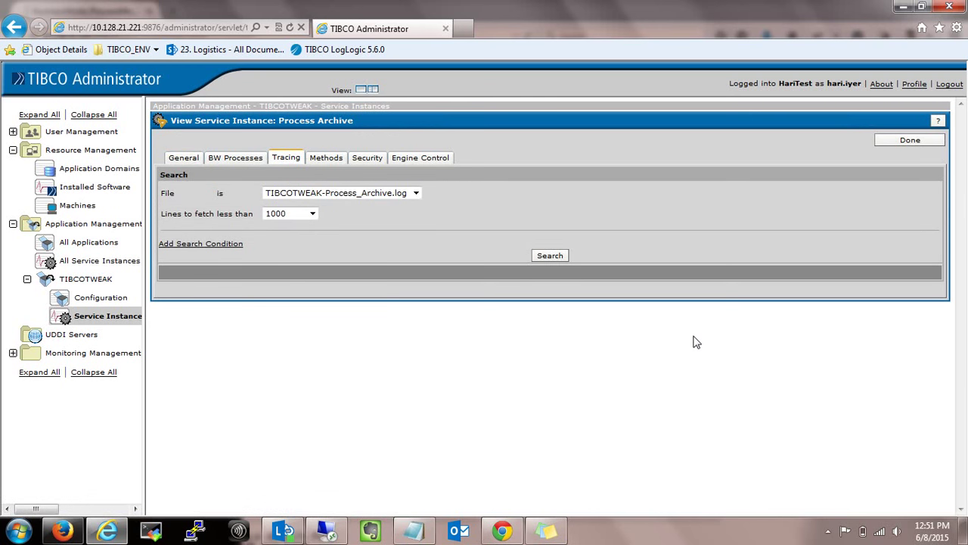
{"action": "left_click", "coordinate": [551, 255]}
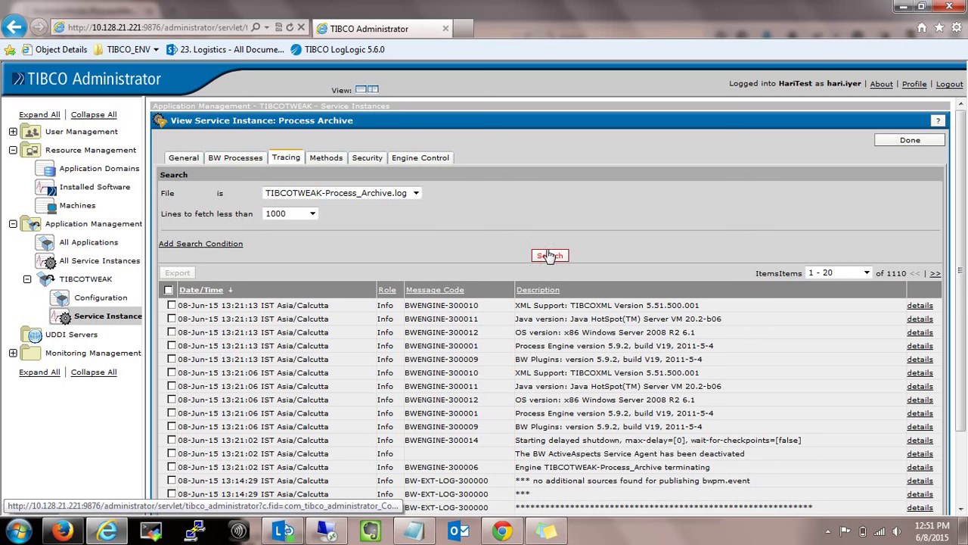
{"action": "left_click", "coordinate": [549, 256]}
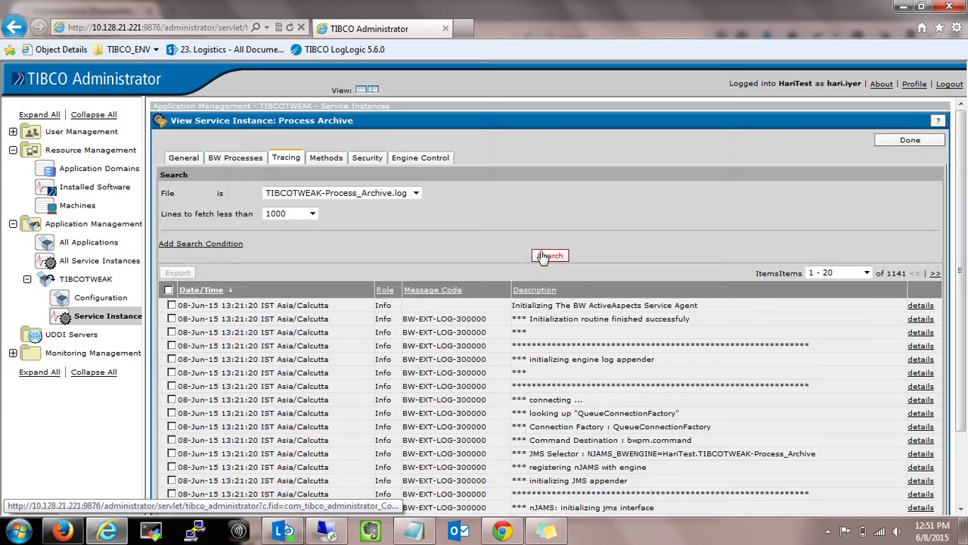
{"action": "left_click", "coordinate": [543, 257]}
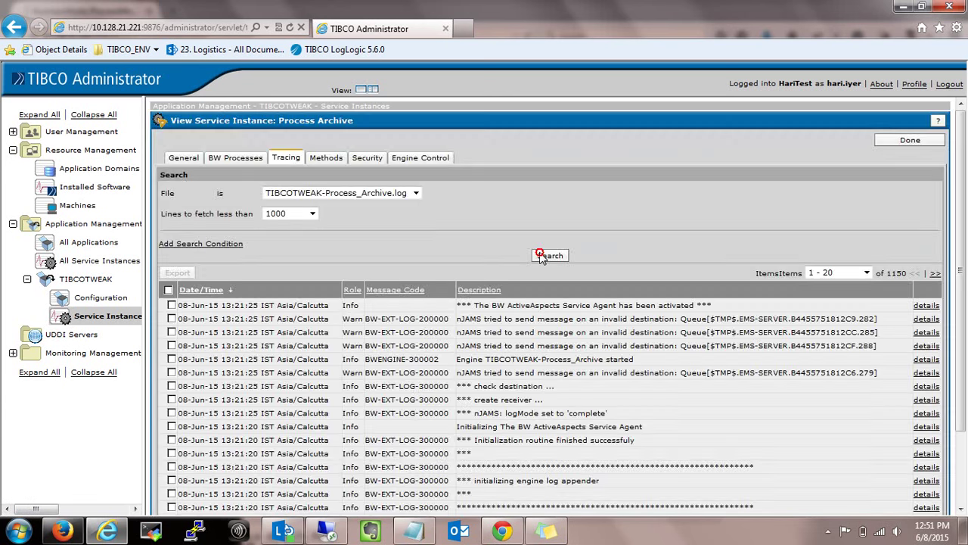
{"action": "left_click", "coordinate": [541, 256]}
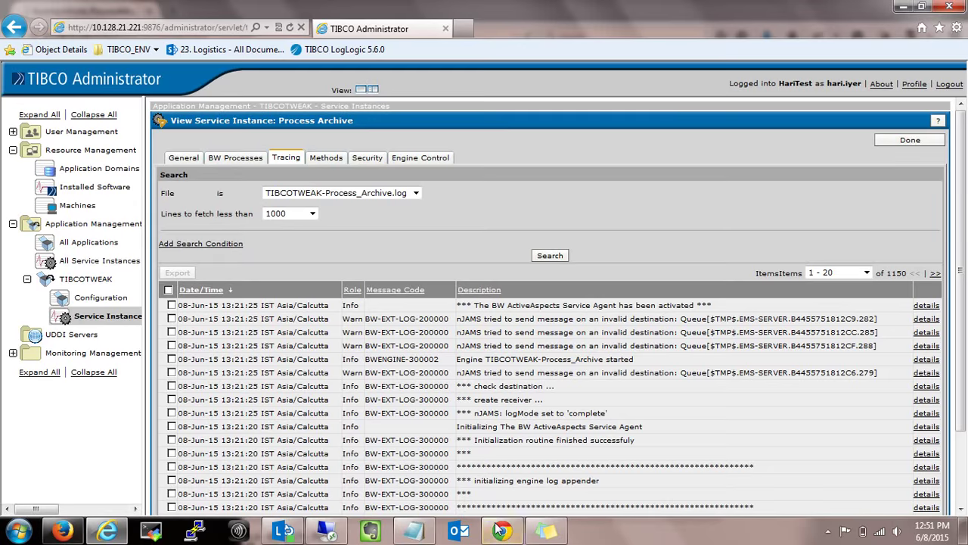
{"action": "mouse_move", "coordinate": [500, 530]}
{"action": "double_click", "coordinate": [462, 376]}
{"action": "left_click", "coordinate": [551, 257]}
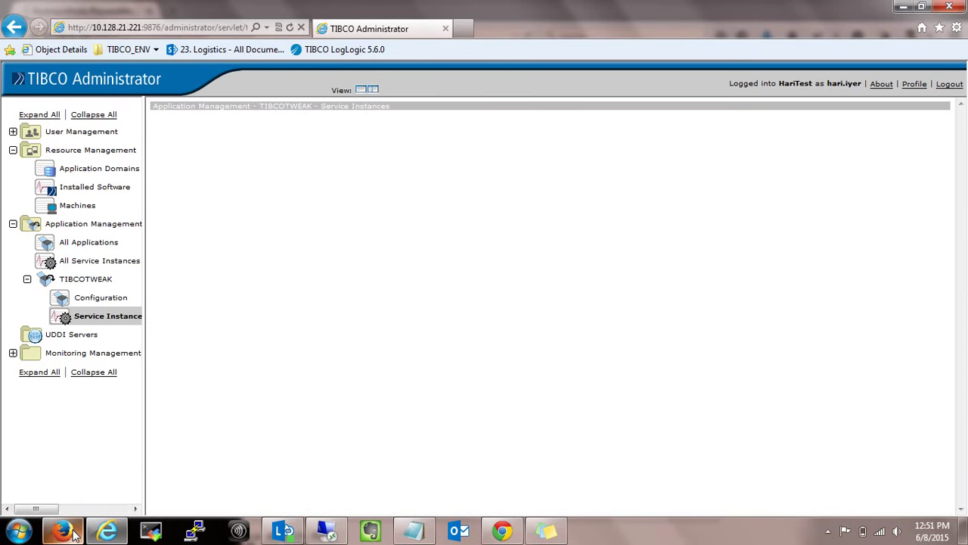
Refresh BWPM, view the new Test_BWPM Error, Success and Warning processes, then all TIBCOTWEAK-Process_Archive jobs.
{"action": "left_click", "coordinate": [64, 532]}
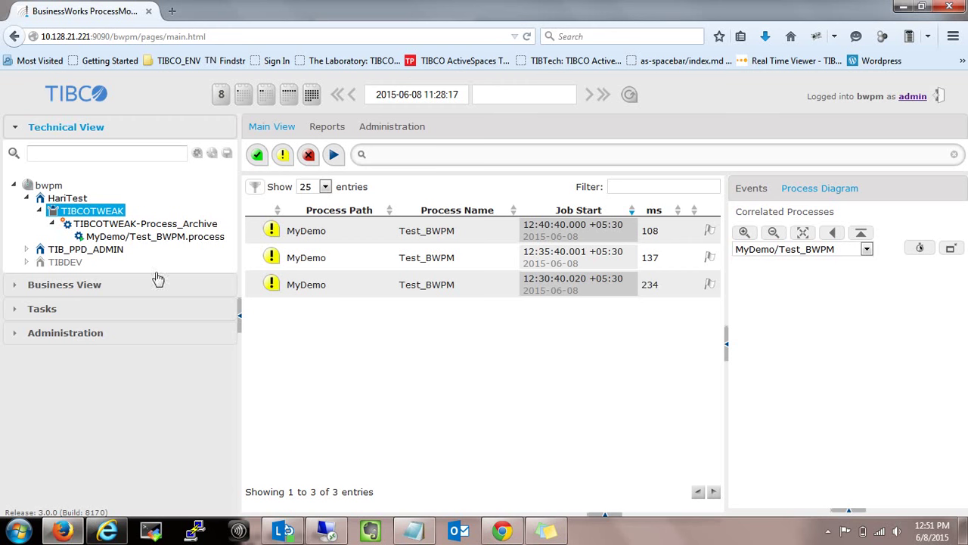
{"action": "left_click", "coordinate": [630, 95]}
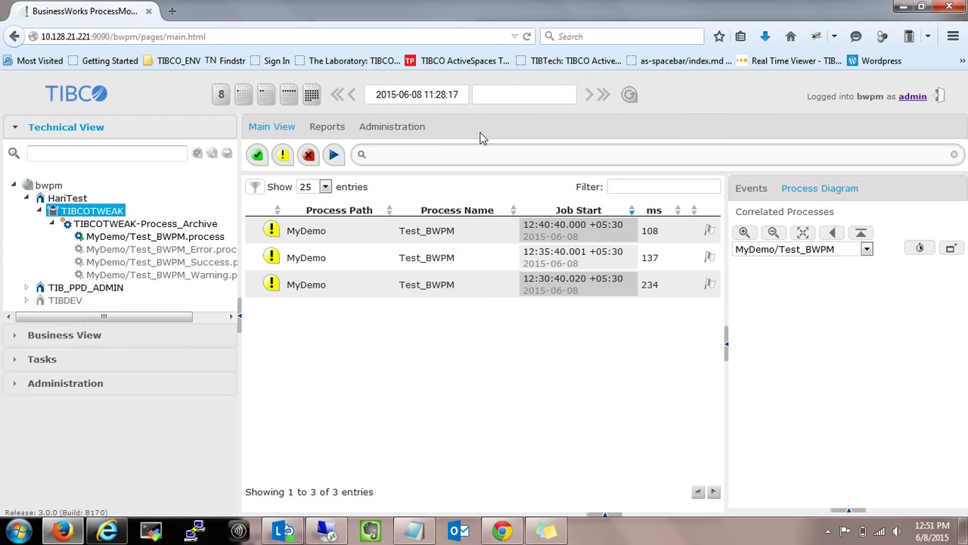
{"action": "left_click", "coordinate": [188, 250]}
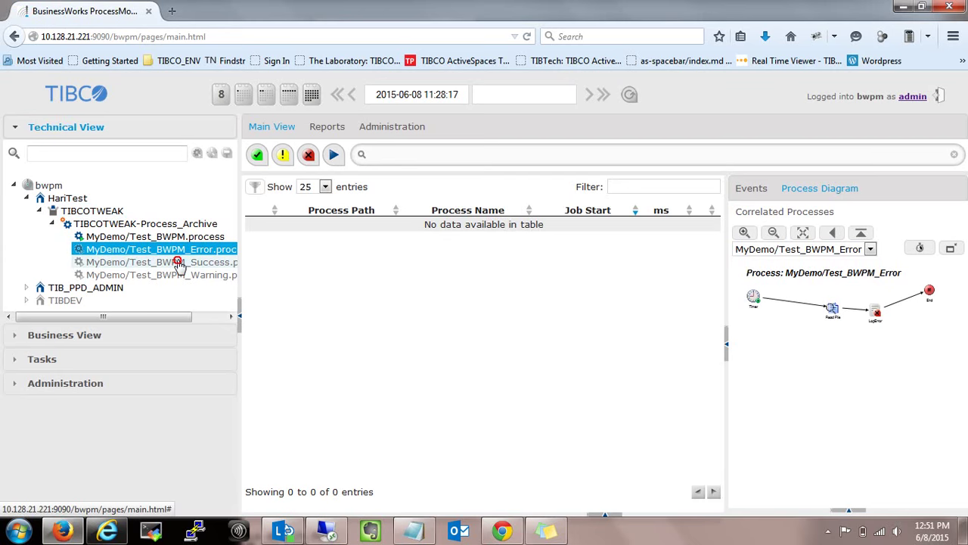
{"action": "left_click", "coordinate": [178, 263]}
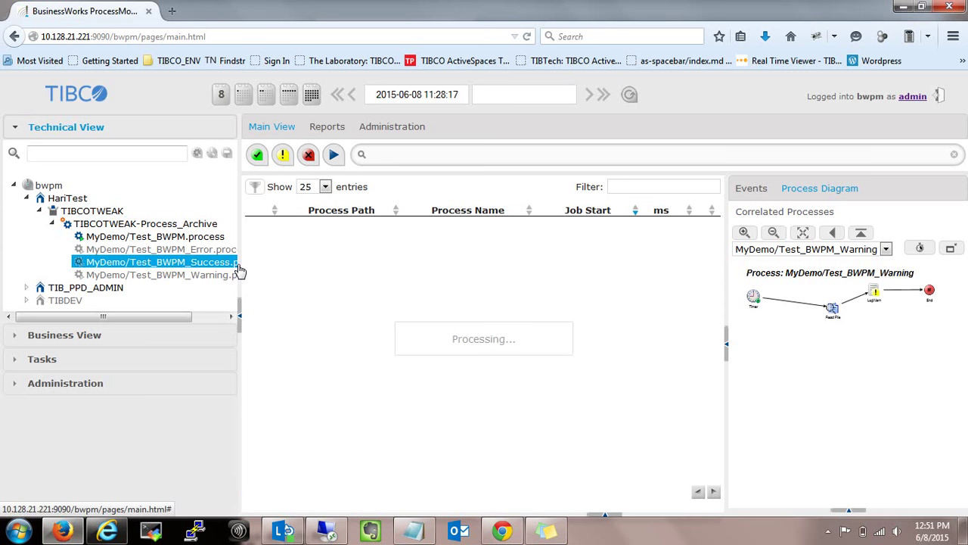
{"action": "left_click", "coordinate": [227, 274]}
{"action": "left_click_drag", "start_coordinate": [240, 261], "coordinate": [277, 255]}
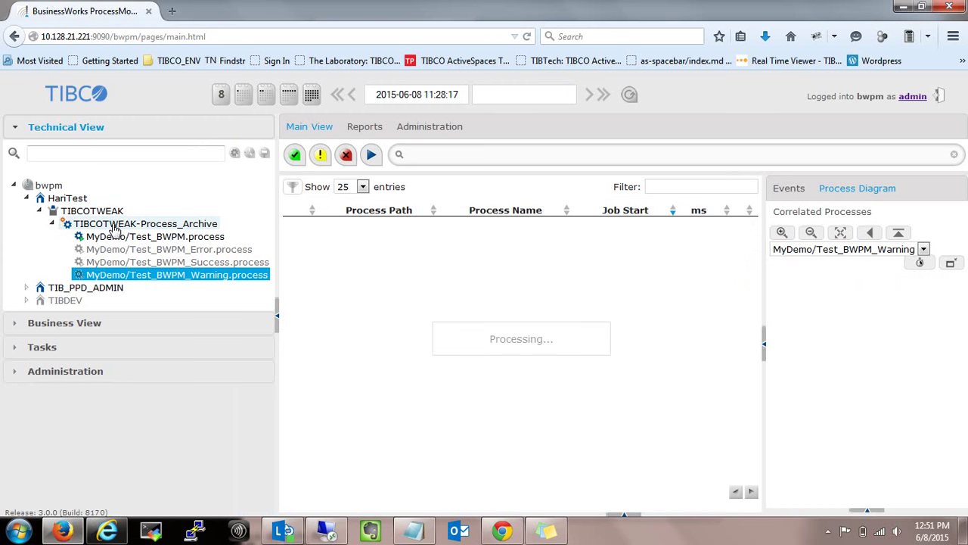
{"action": "left_click", "coordinate": [114, 225]}
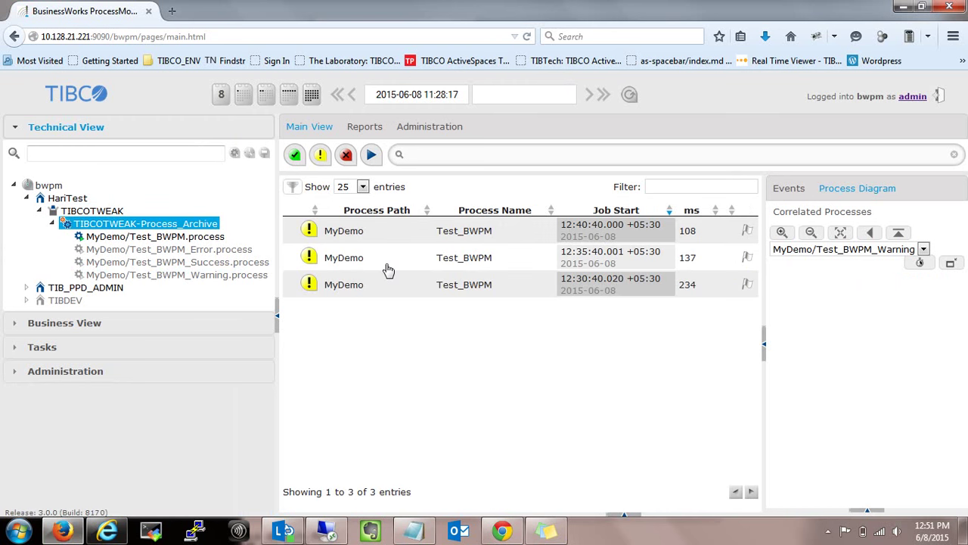
Add 'gotta Wait another 5 mins (Sorry Folks ) my bad' to the sticky note, then return to the monitor.
{"action": "left_click", "coordinate": [546, 530]}
{"action": "key", "text": "Return"}
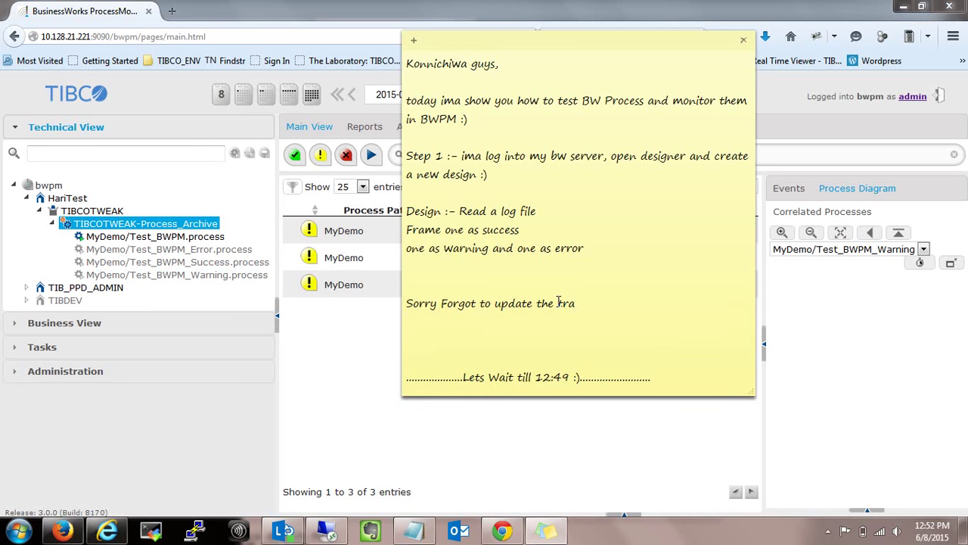
{"action": "key", "text": "Return"}
{"action": "type", "text": "got"}
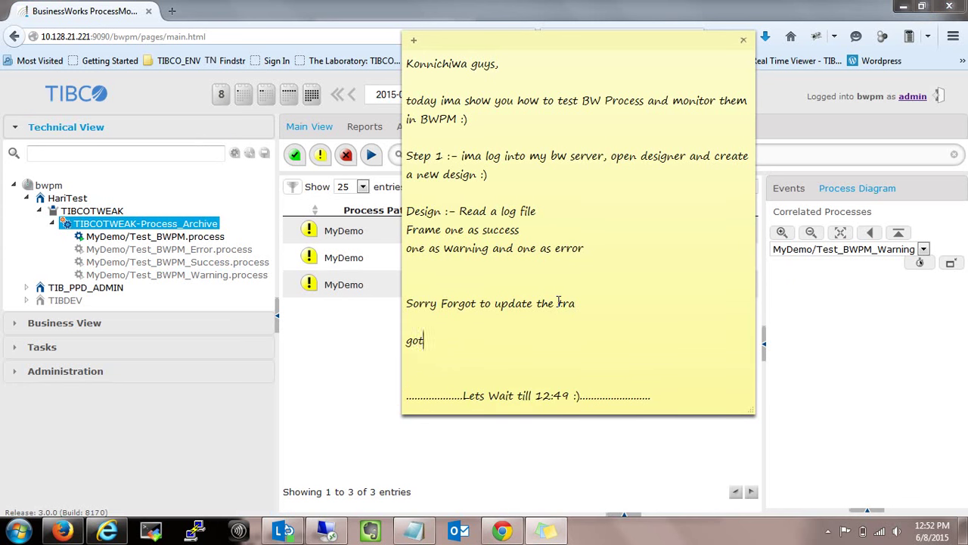
{"action": "type", "text": "ta Wait another "}
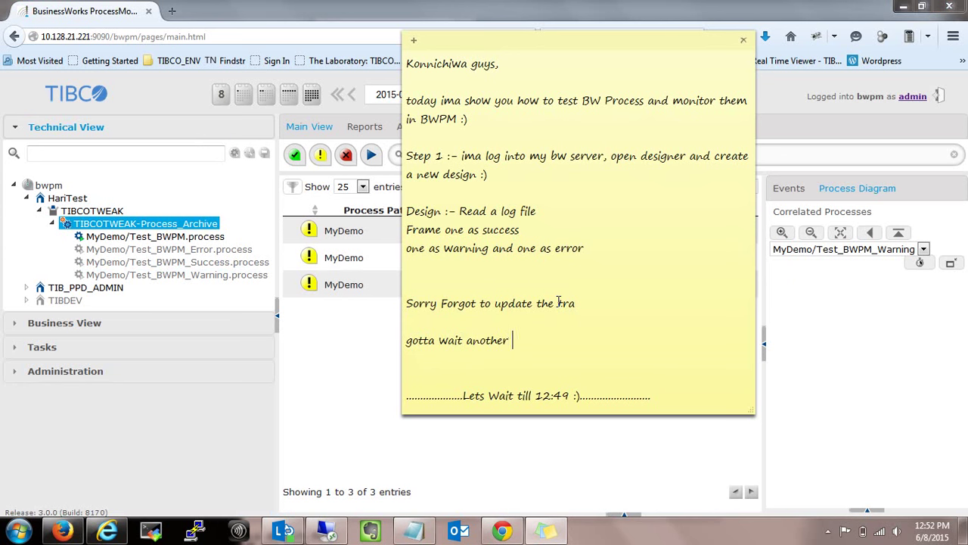
{"action": "type", "text": "5 mins (Sorry Fol"}
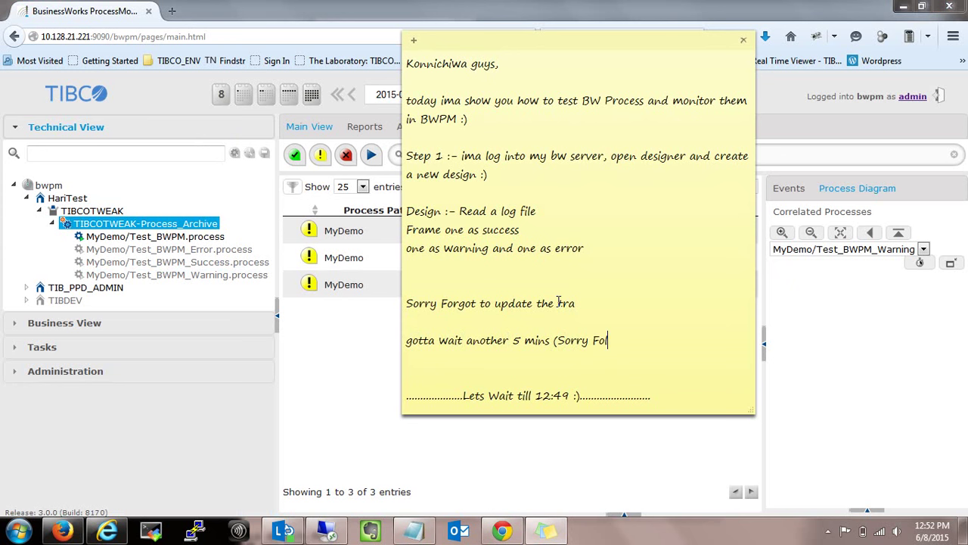
{"action": "type", "text": "ks ) my bad"}
{"action": "key", "text": "Return"}
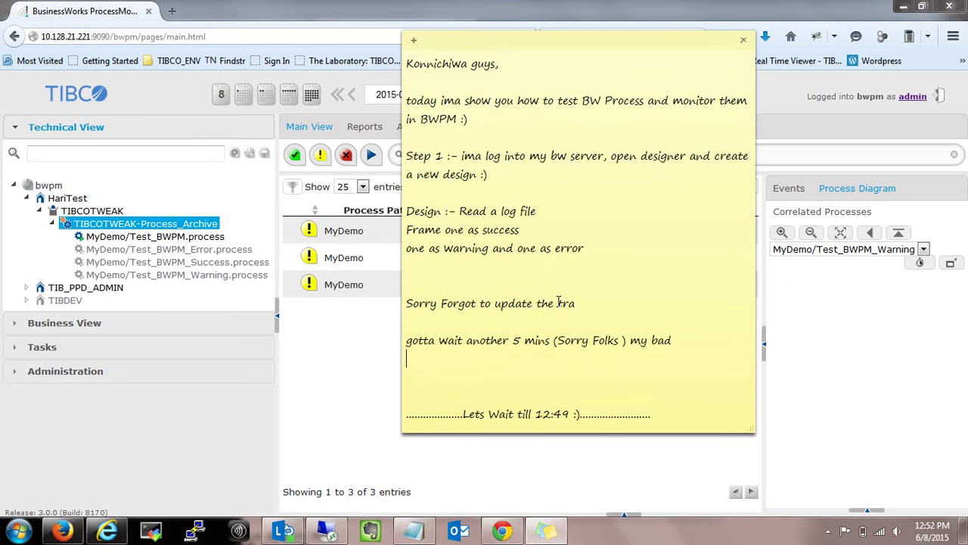
{"action": "left_click", "coordinate": [350, 321]}
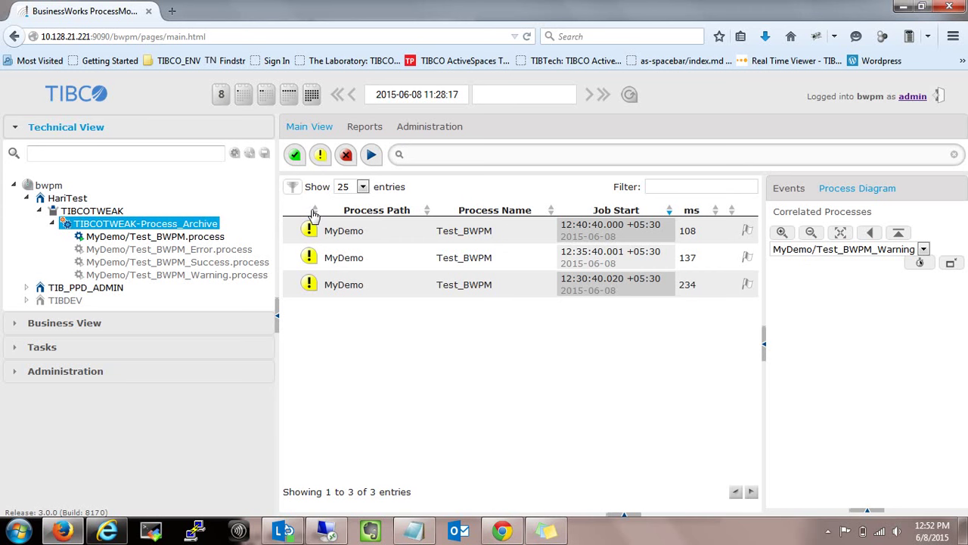
Refresh the Technical View process tree and open the Test_BWPM_Error process diagram.
{"action": "left_click", "coordinate": [172, 238]}
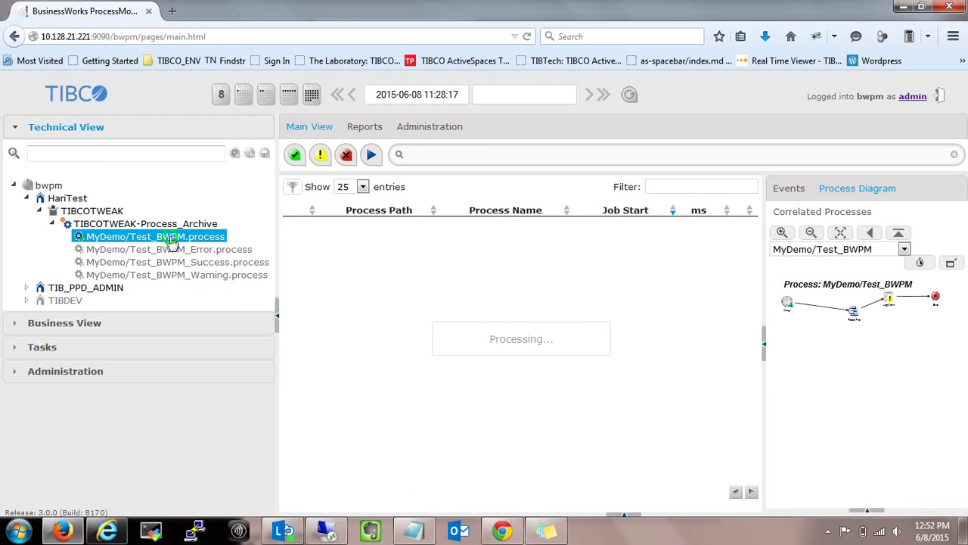
{"action": "right_click", "coordinate": [171, 239]}
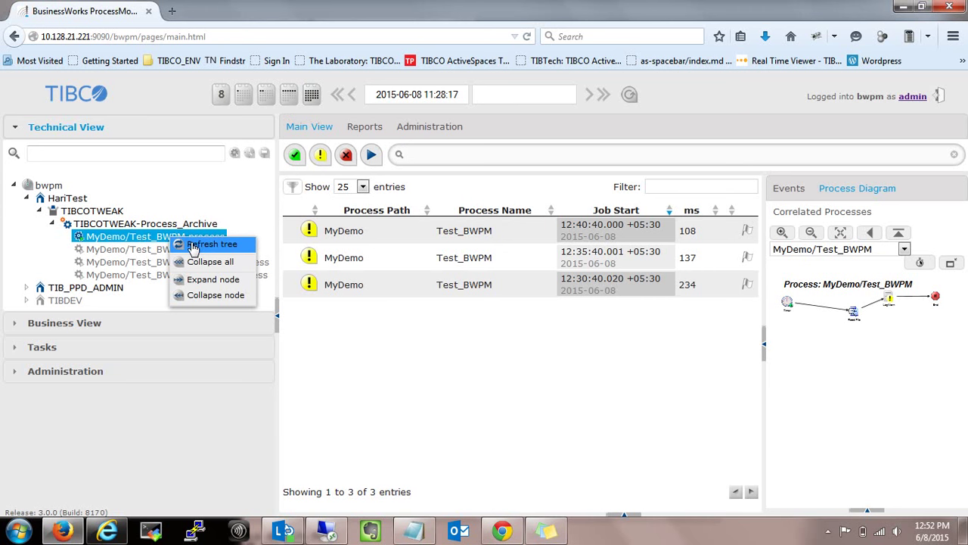
{"action": "left_click", "coordinate": [195, 244]}
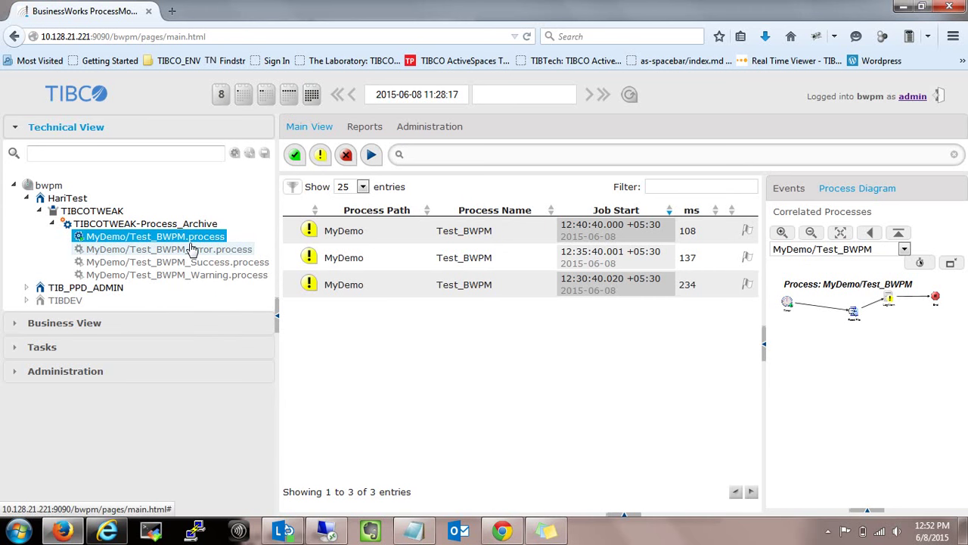
{"action": "left_click", "coordinate": [153, 250]}
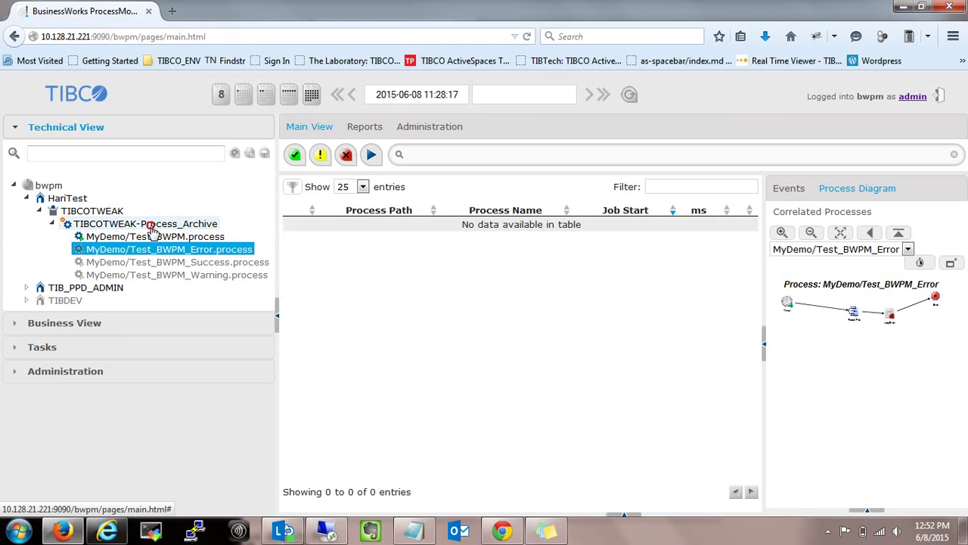
{"action": "left_click", "coordinate": [152, 225]}
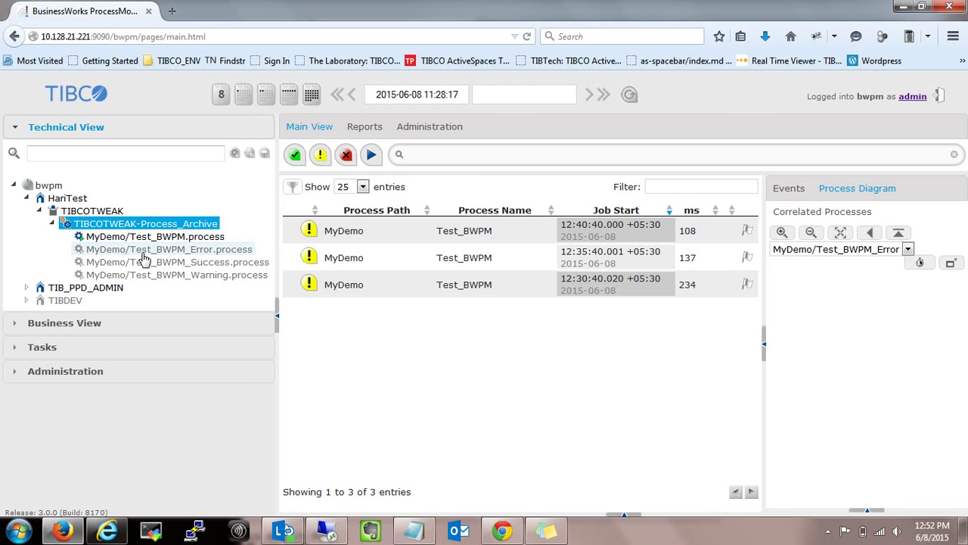
{"action": "left_click", "coordinate": [144, 252]}
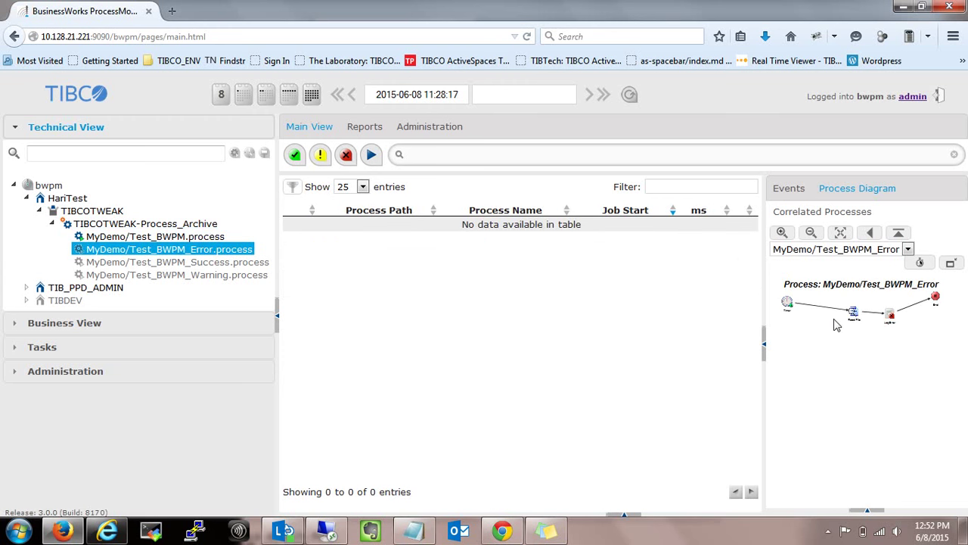
Review the Success, Warning and Error processes with activity times toggled, ending on Test_BWPM.
{"action": "left_click", "coordinate": [237, 265]}
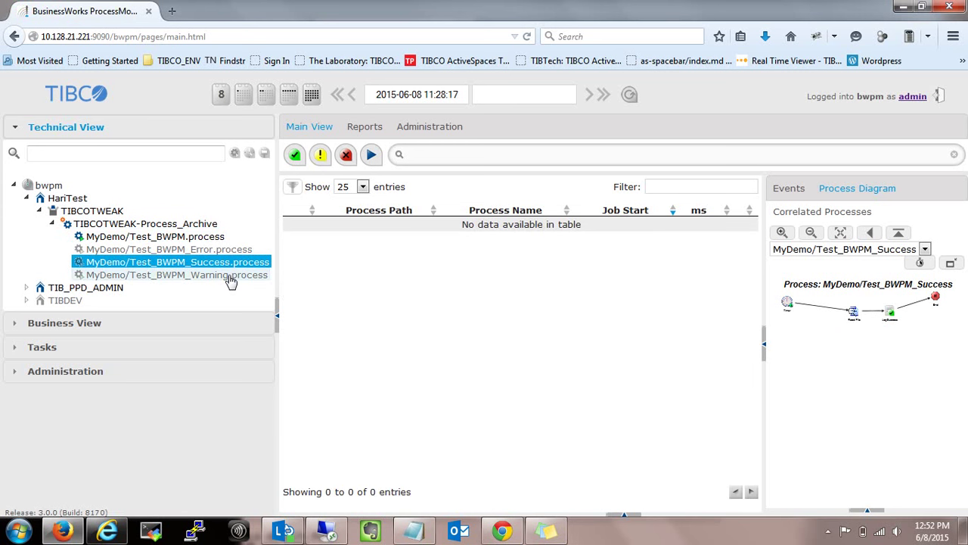
{"action": "left_click", "coordinate": [230, 279]}
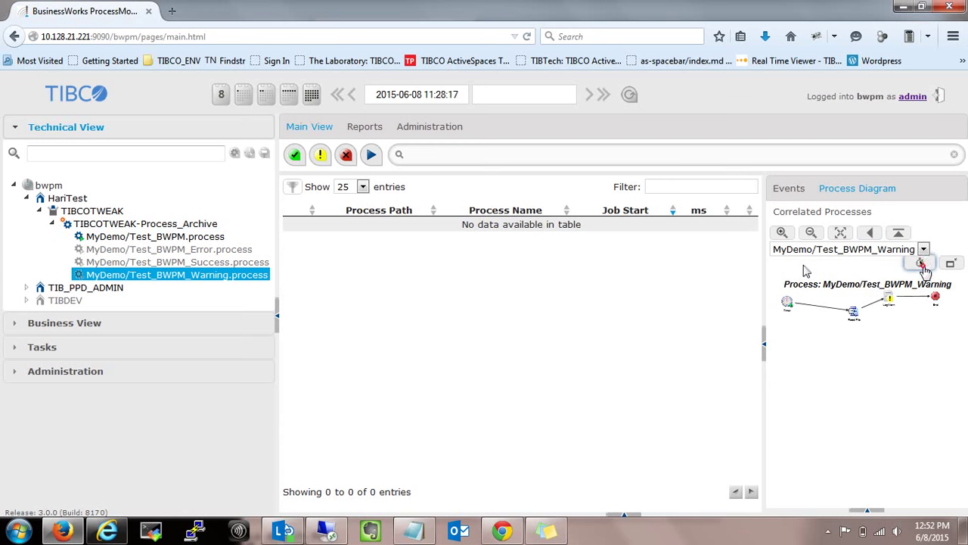
{"action": "left_click", "coordinate": [921, 264]}
{"action": "left_click", "coordinate": [247, 251]}
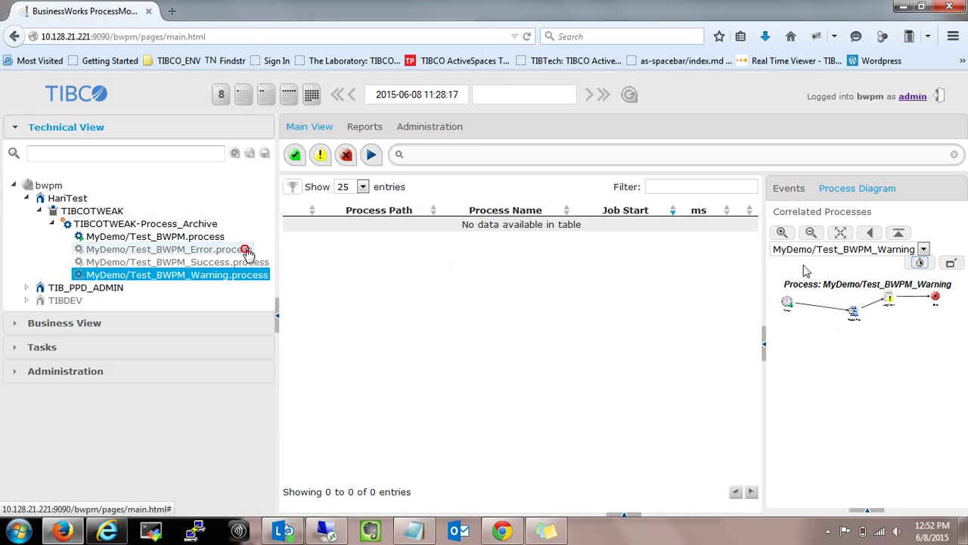
{"action": "left_click", "coordinate": [920, 263]}
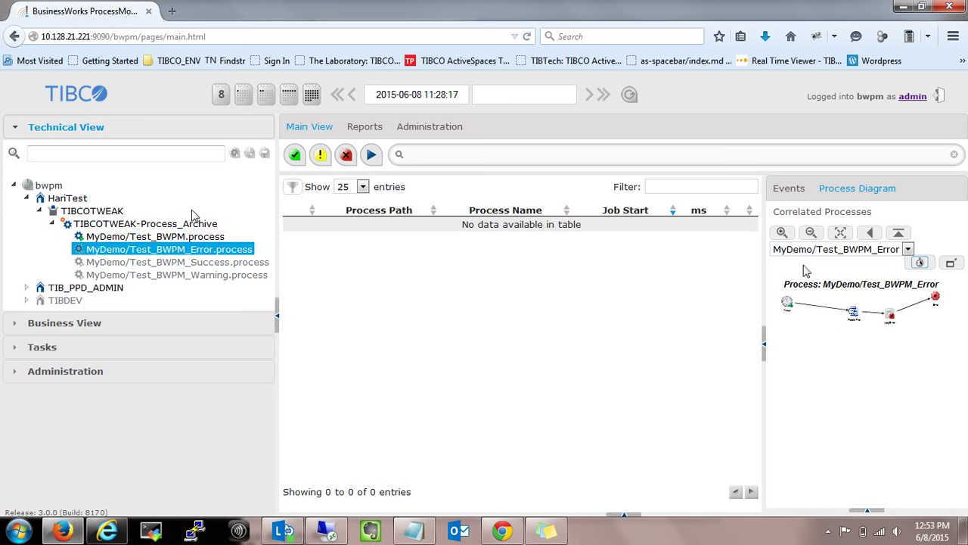
{"action": "left_click", "coordinate": [127, 258]}
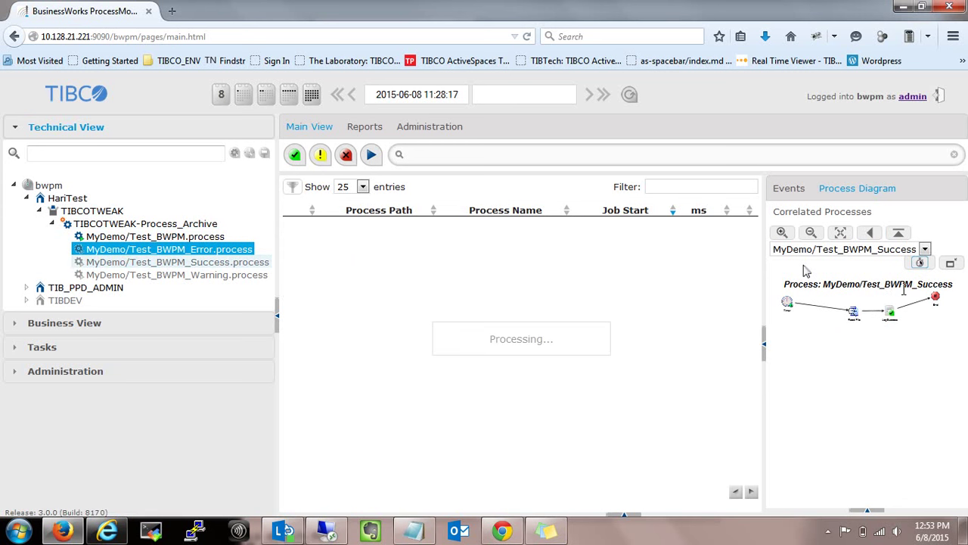
{"action": "left_click", "coordinate": [920, 262]}
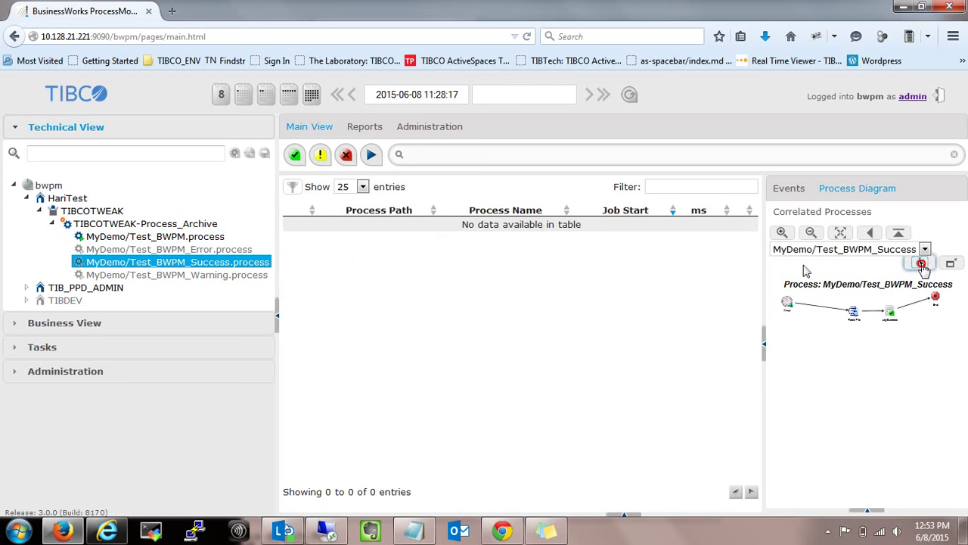
{"action": "left_click", "coordinate": [157, 237]}
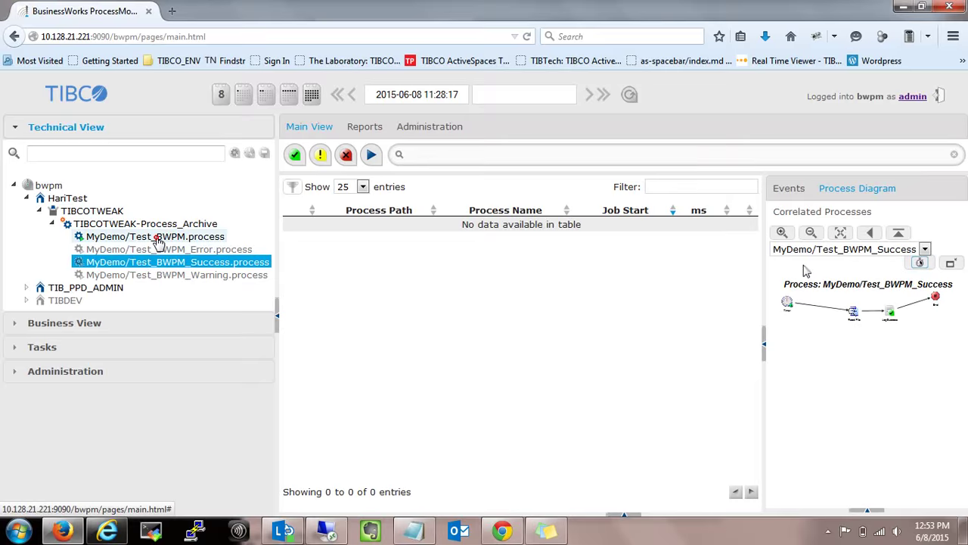
Trace the latest Test_BWPM job with activity times and open its details panel.
{"action": "left_click", "coordinate": [921, 263]}
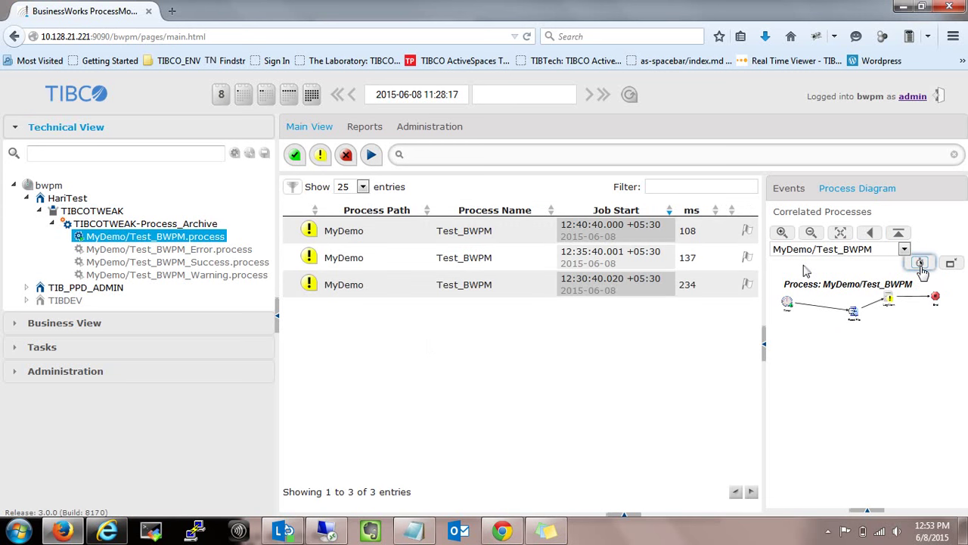
{"action": "left_click", "coordinate": [921, 264]}
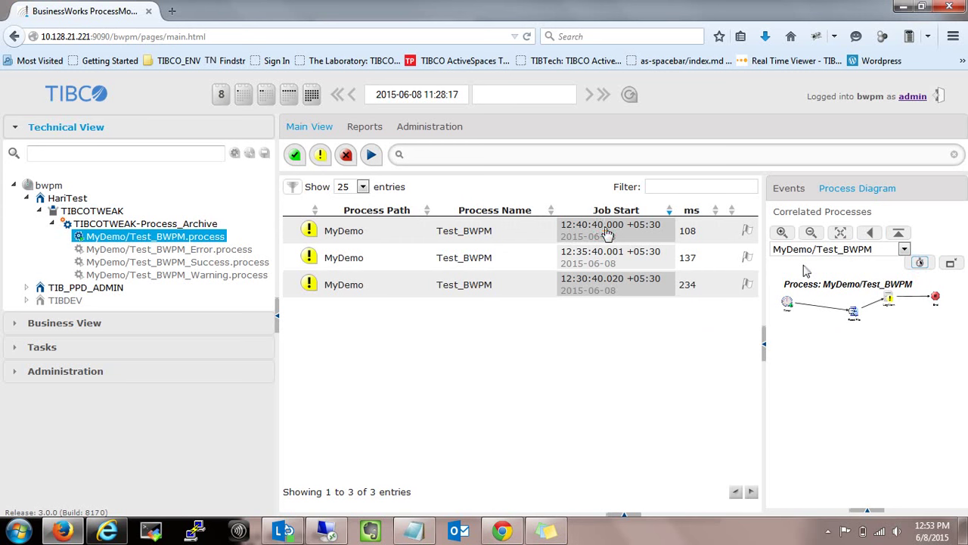
{"action": "left_click", "coordinate": [951, 264]}
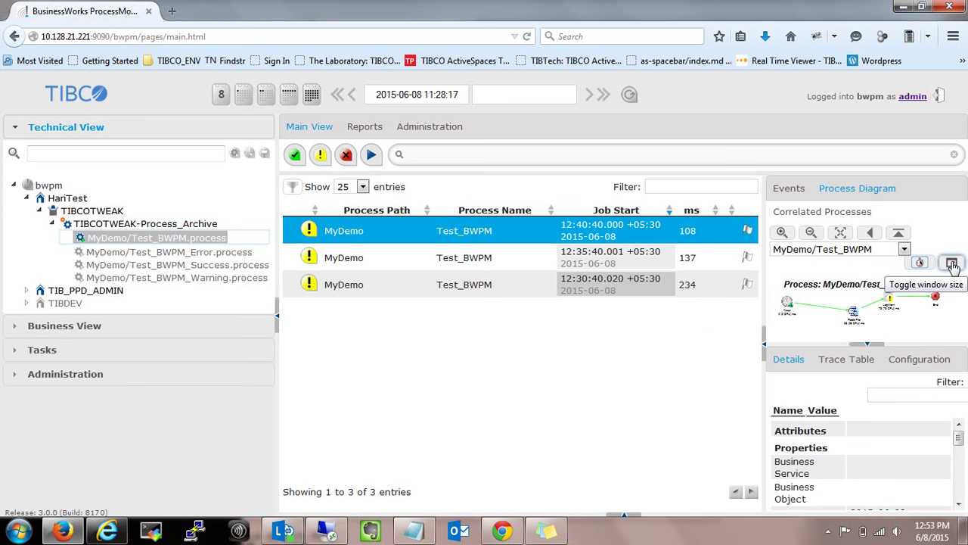
Maximize the process diagram and display the TIBCOTWEAK-Process_Archive as a whole.
{"action": "left_click", "coordinate": [952, 263]}
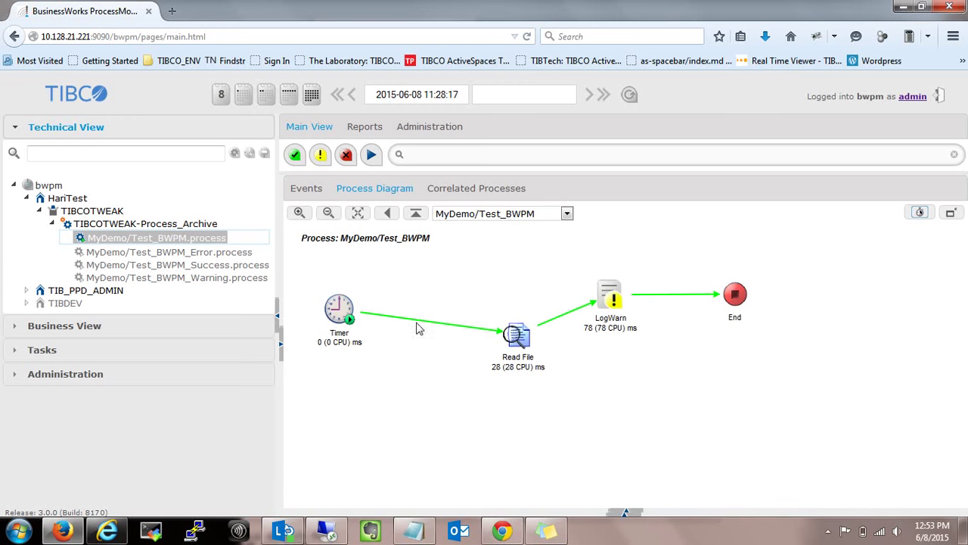
{"action": "mouse_move", "coordinate": [638, 277]}
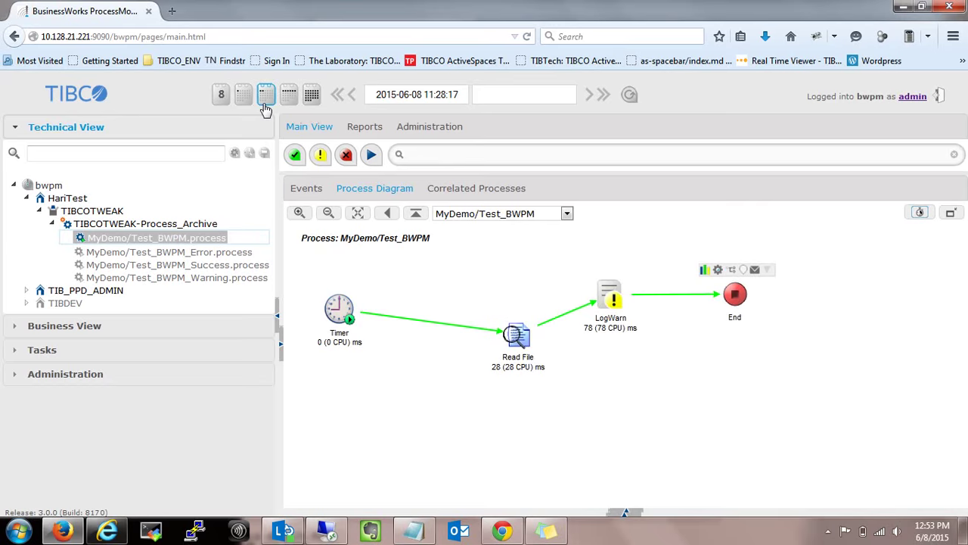
{"action": "left_click", "coordinate": [128, 221]}
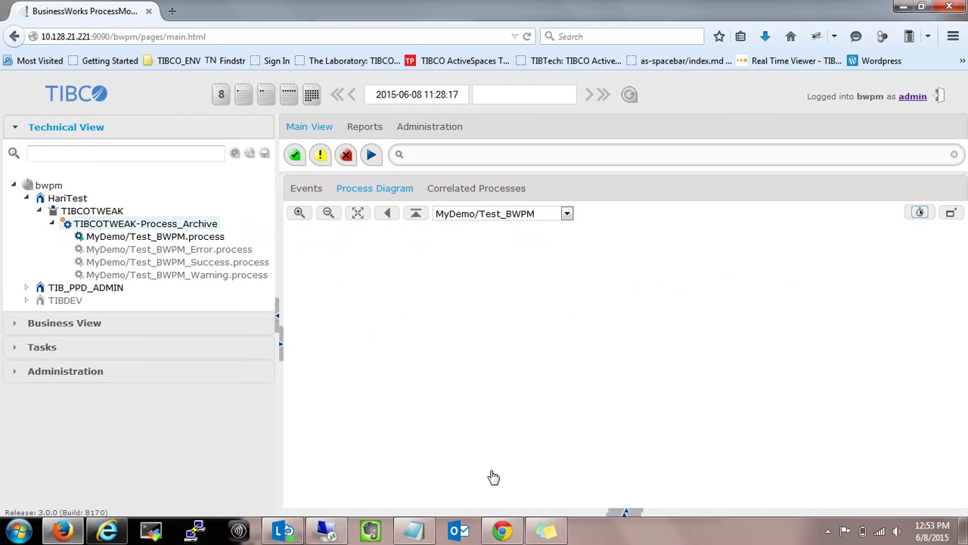
Restore the job list, trace the latest Test_BWPM job, and view its trace table and configuration.
{"action": "left_click", "coordinate": [282, 348]}
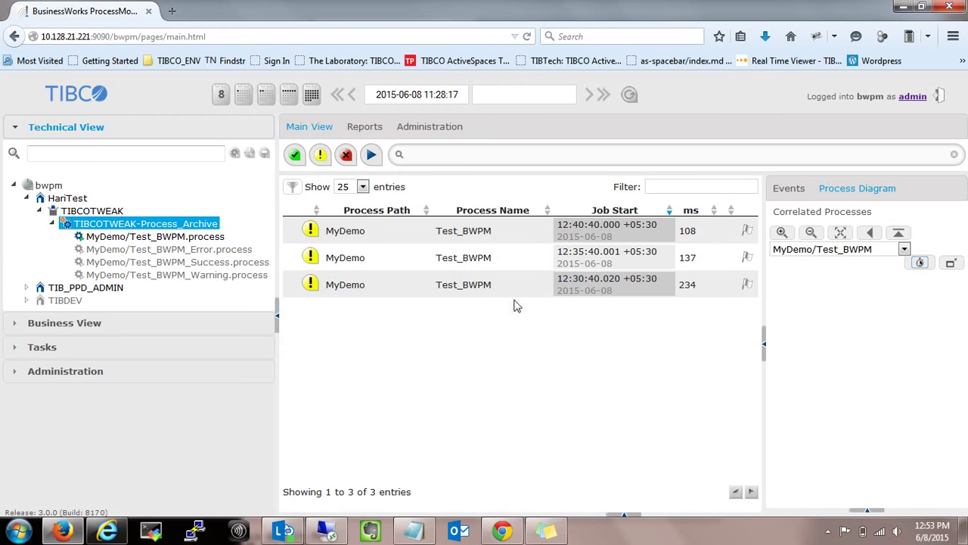
{"action": "left_click", "coordinate": [388, 225]}
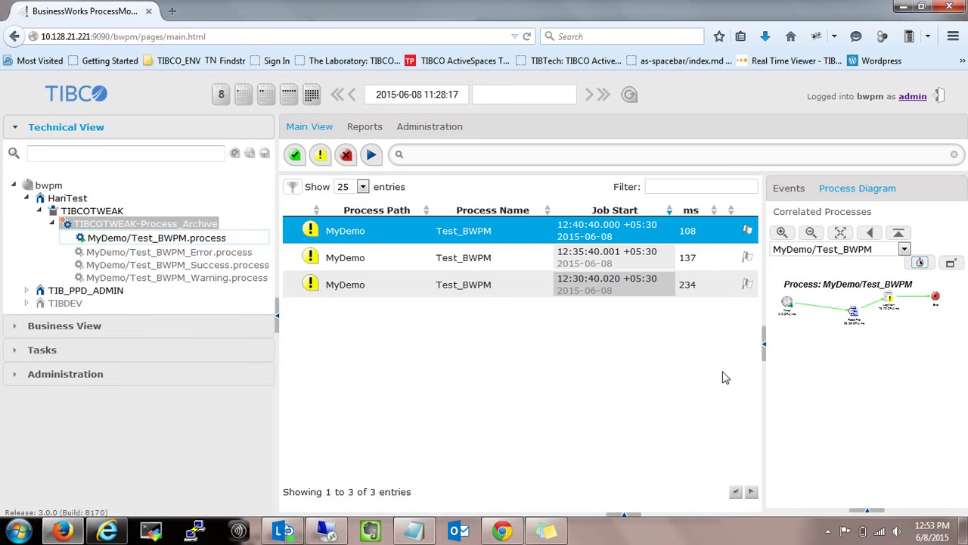
{"action": "left_click", "coordinate": [878, 511]}
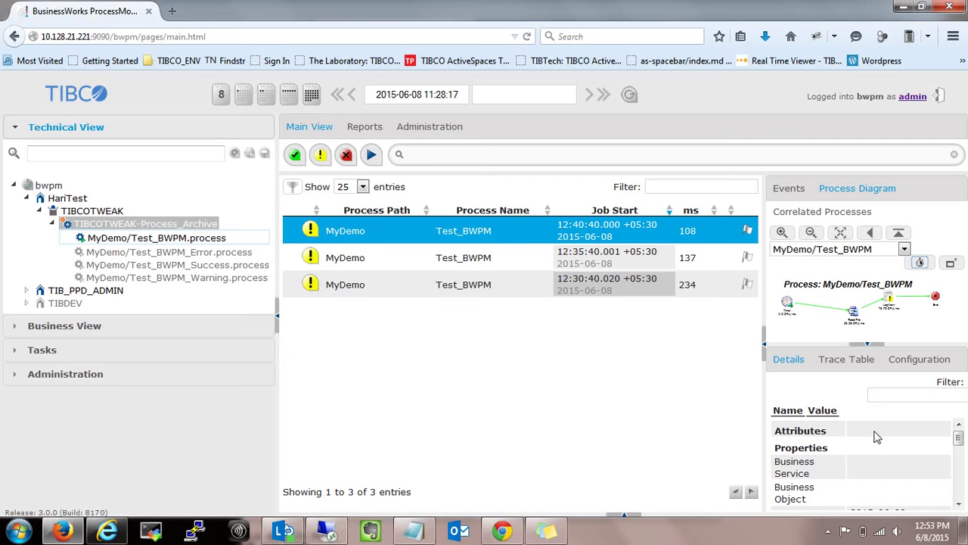
{"action": "left_click", "coordinate": [851, 357]}
{"action": "left_click", "coordinate": [919, 357]}
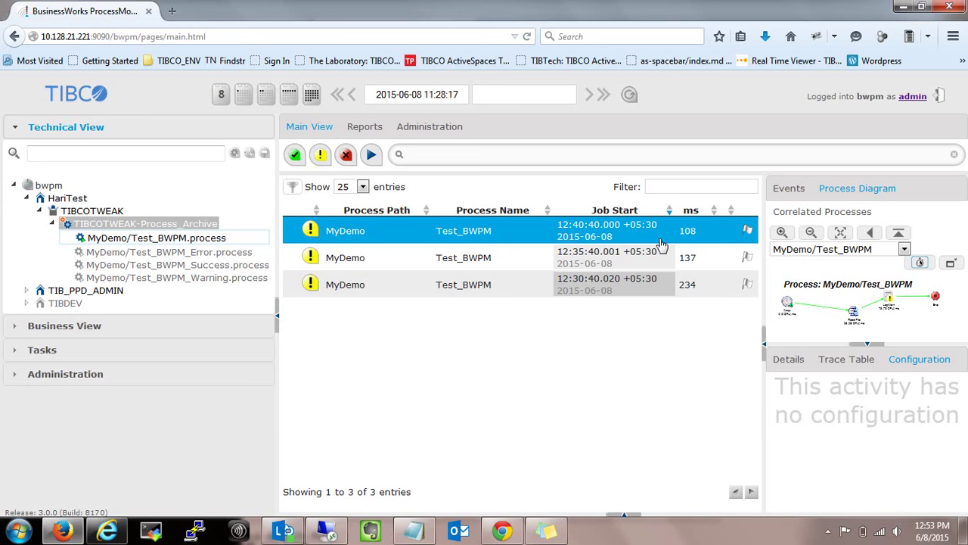
Check TIBCOTWEAK's report statistics, then return to the Main View job list.
{"action": "left_click", "coordinate": [377, 126]}
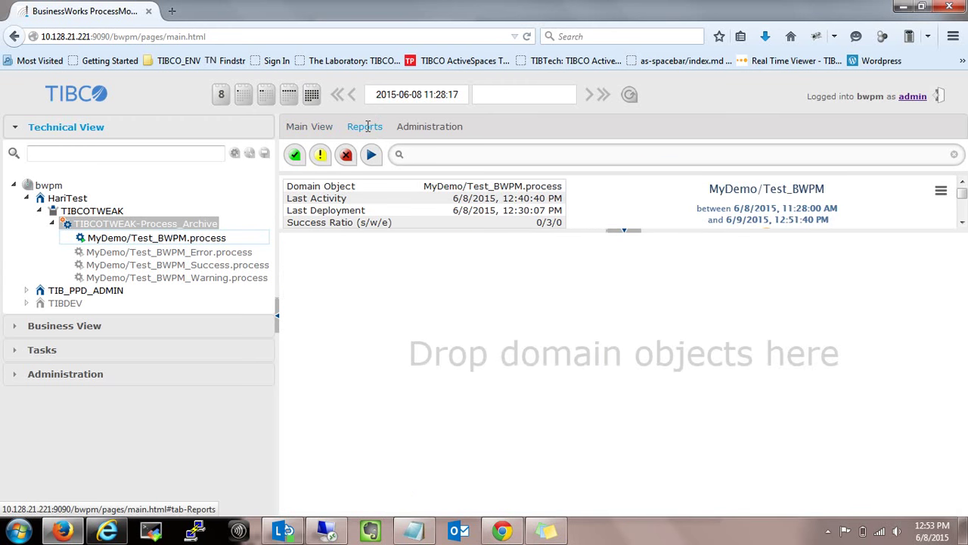
{"action": "left_click", "coordinate": [99, 213]}
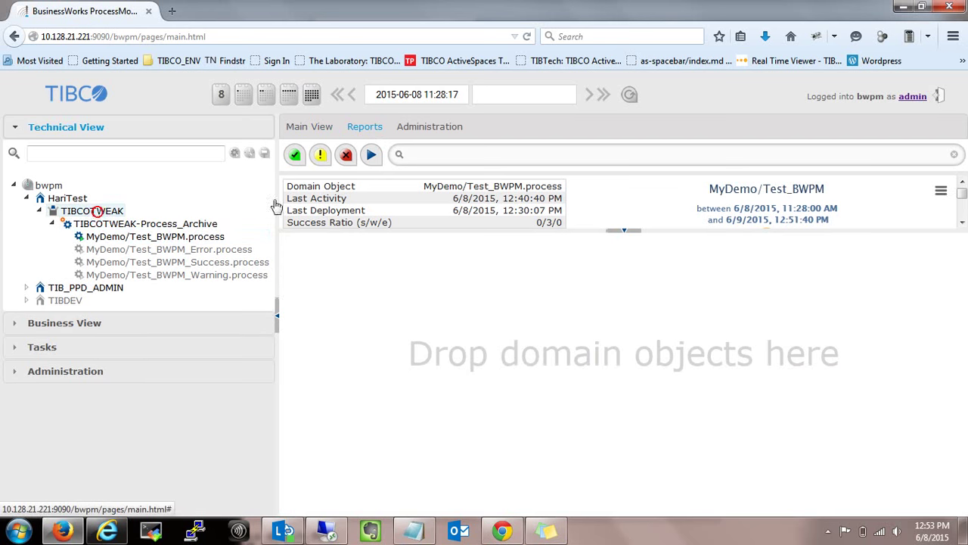
{"action": "left_click", "coordinate": [307, 129]}
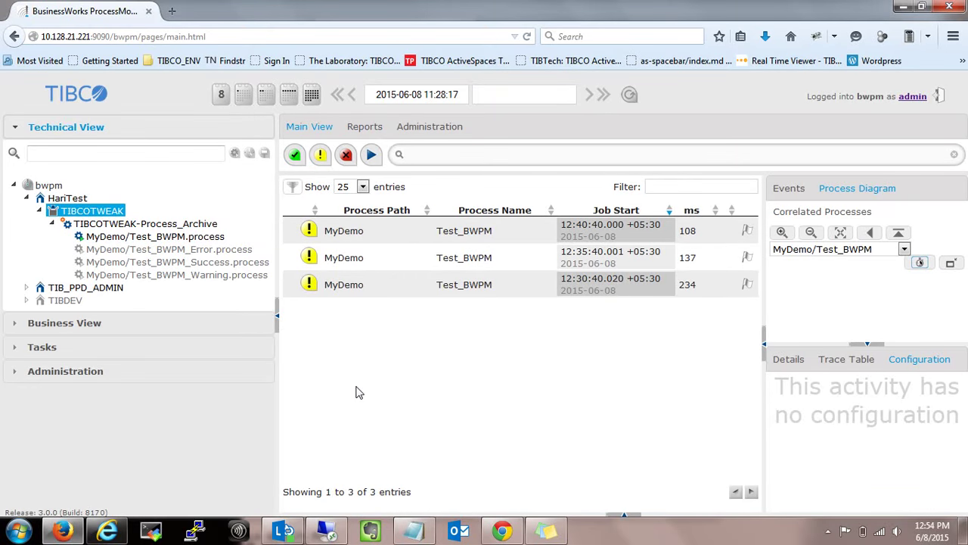
Show the Process Archive service instance's General status in TIBCO Administrator.
{"action": "left_click", "coordinate": [105, 532]}
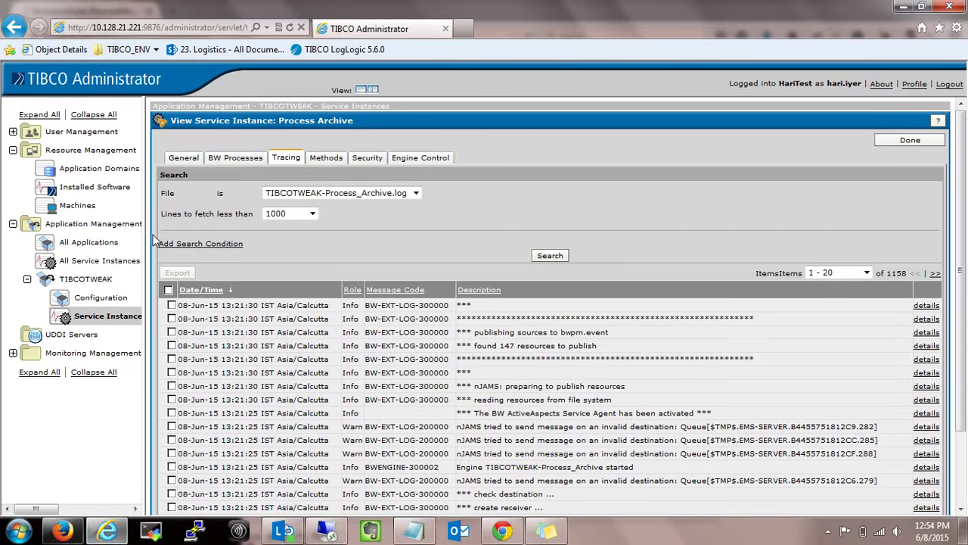
{"action": "left_click", "coordinate": [193, 160]}
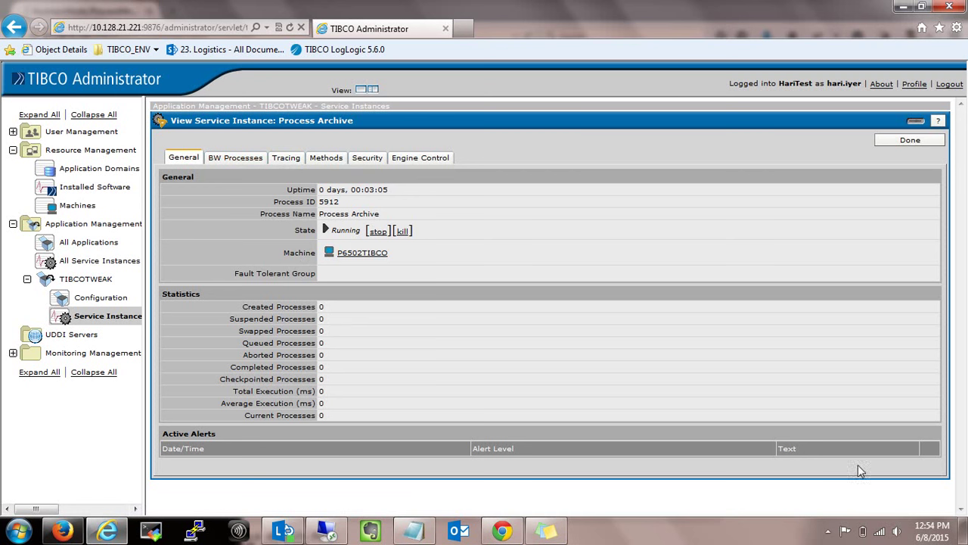
{"action": "mouse_move", "coordinate": [868, 537]}
Refresh the instance status repeatedly until uptime 00:04:23, then view its tracing log entries.
{"action": "left_click", "coordinate": [290, 28]}
{"action": "left_click", "coordinate": [914, 122]}
{"action": "left_click", "coordinate": [912, 121]}
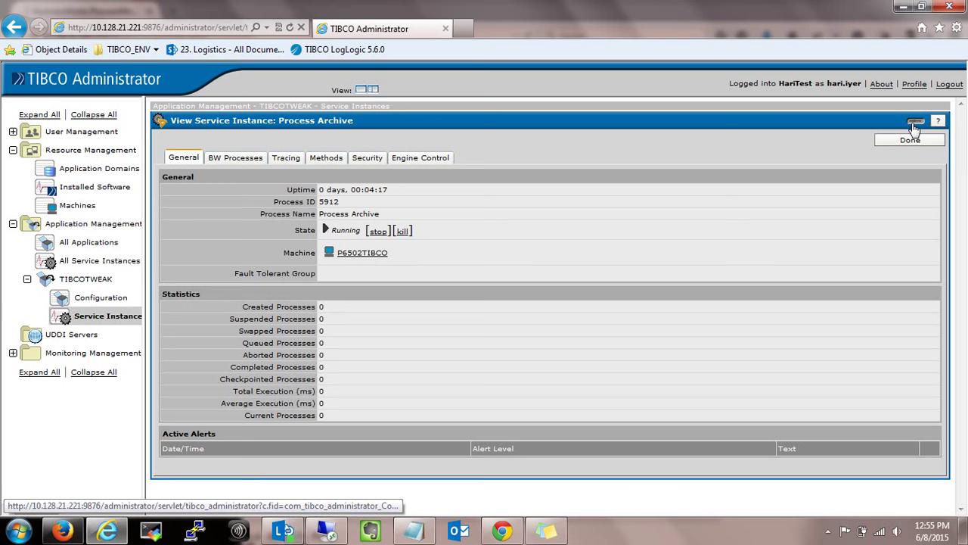
{"action": "left_click", "coordinate": [914, 124]}
{"action": "left_click", "coordinate": [914, 124]}
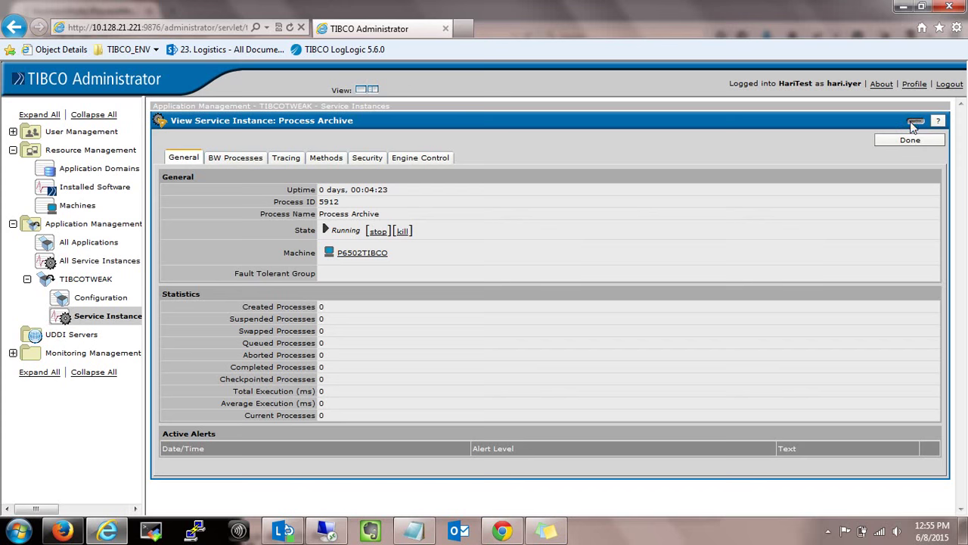
{"action": "left_click", "coordinate": [910, 141]}
{"action": "left_click", "coordinate": [286, 159]}
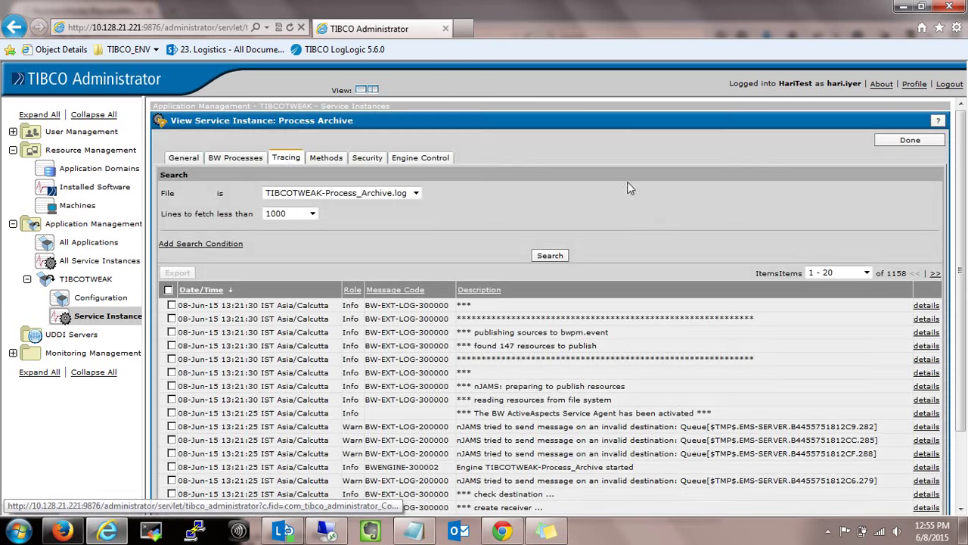
Search the trace log, review the Process Archive instance's execution statistics, and return to BWPM in Firefox.
{"action": "left_click", "coordinate": [550, 257]}
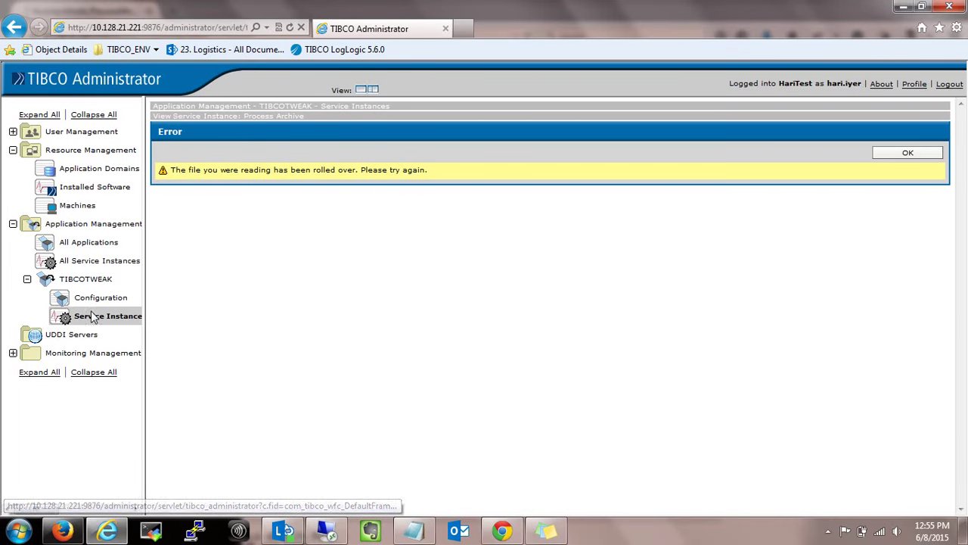
{"action": "left_click", "coordinate": [89, 317]}
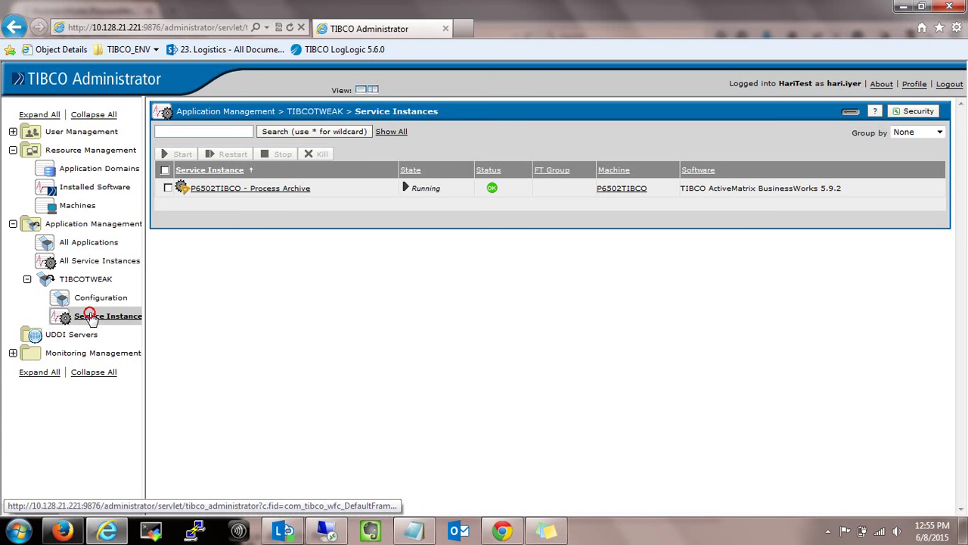
{"action": "left_click", "coordinate": [244, 189]}
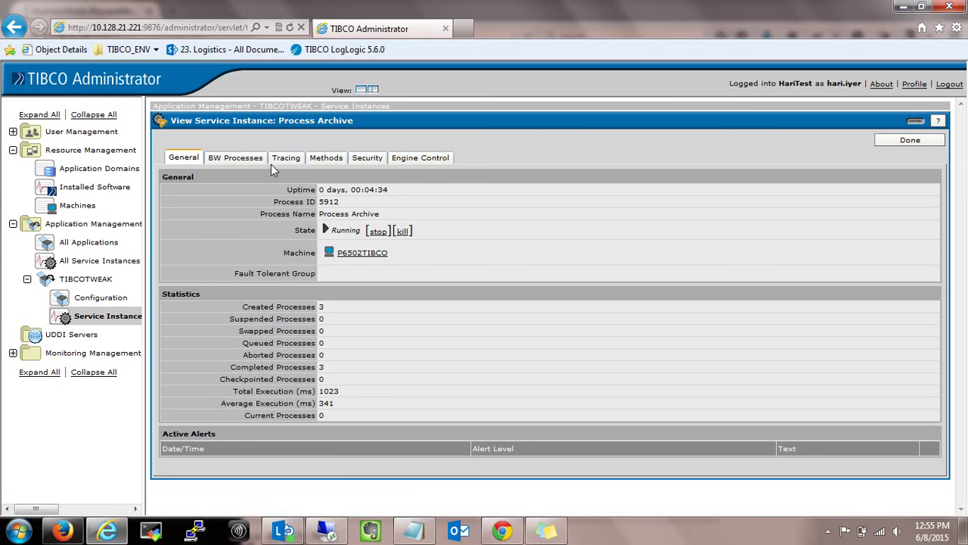
{"action": "left_click_drag", "start_coordinate": [319, 366], "coordinate": [372, 414]}
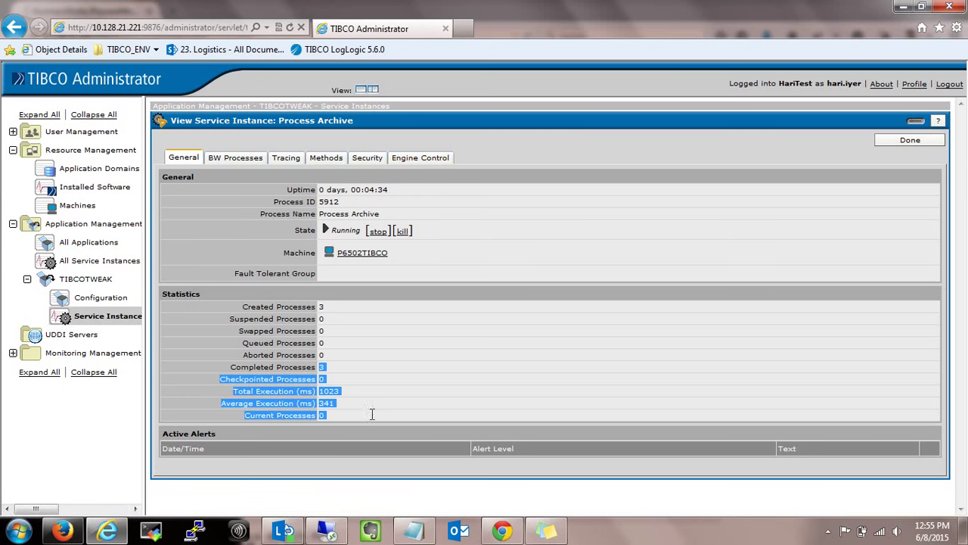
{"action": "left_click", "coordinate": [62, 531]}
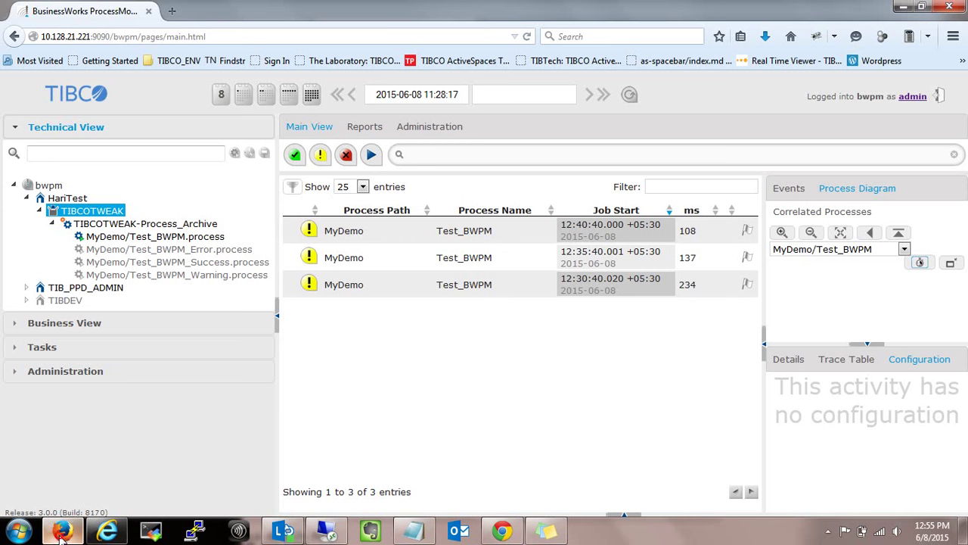
Refresh the TIBCOTWEAK tree, check the Error, Success and Warning processes, and list all six archive jobs.
{"action": "right_click", "coordinate": [81, 217]}
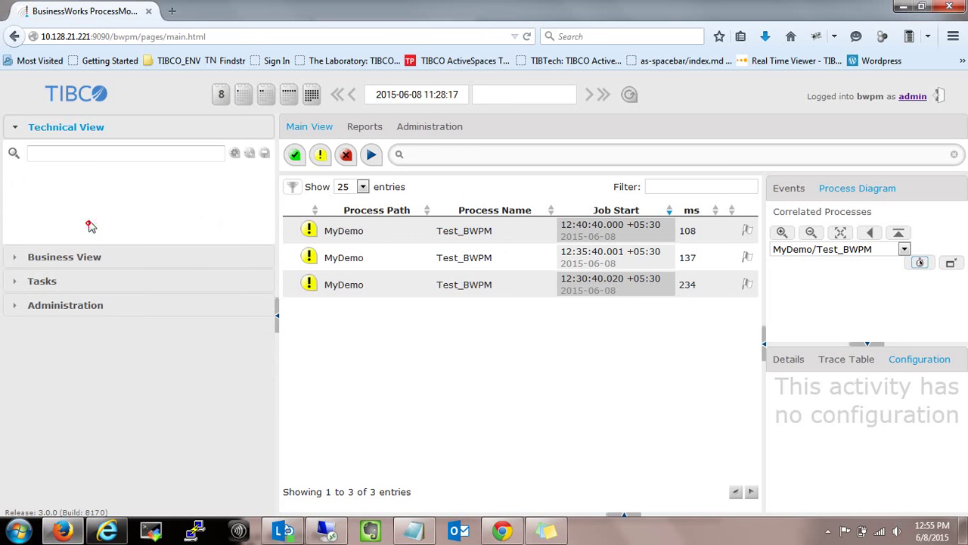
{"action": "left_click", "coordinate": [88, 223]}
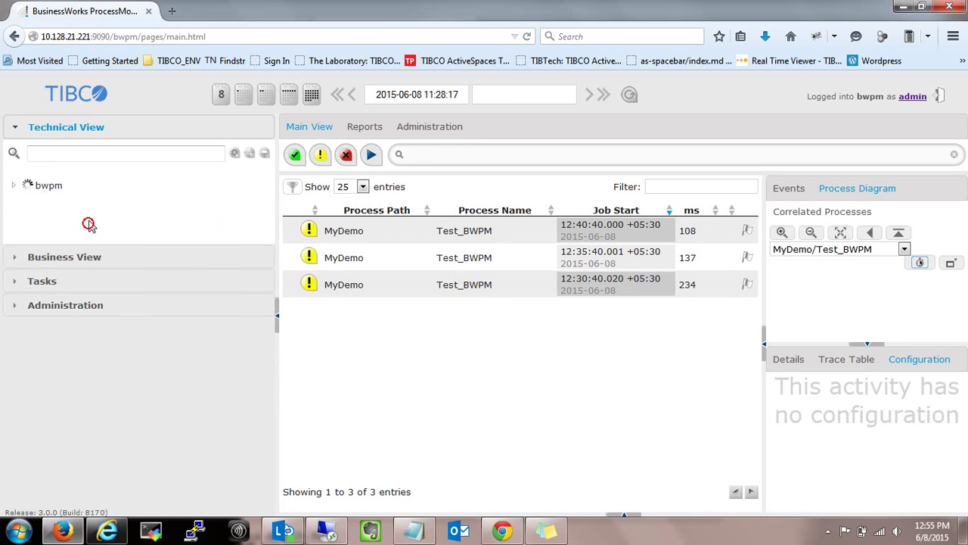
{"action": "left_click", "coordinate": [123, 251]}
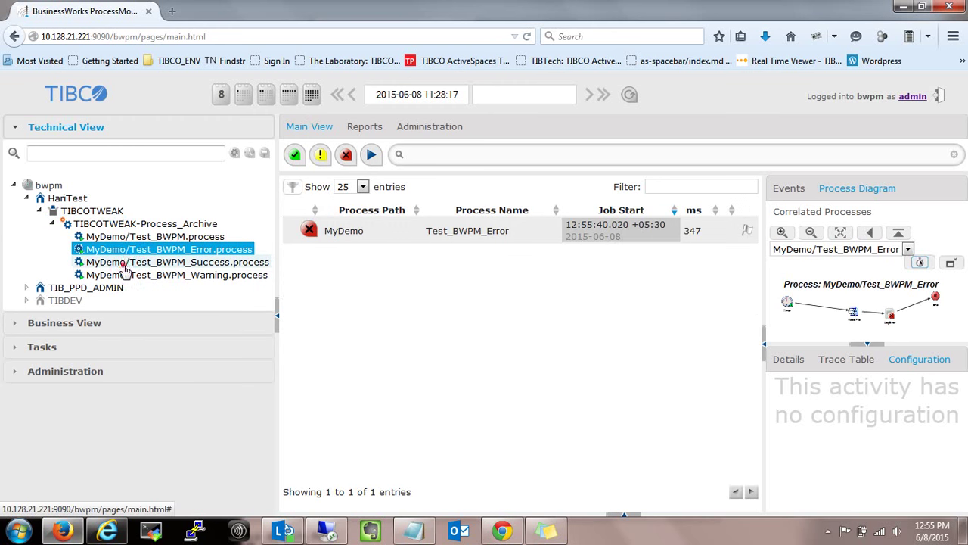
{"action": "left_click", "coordinate": [124, 264]}
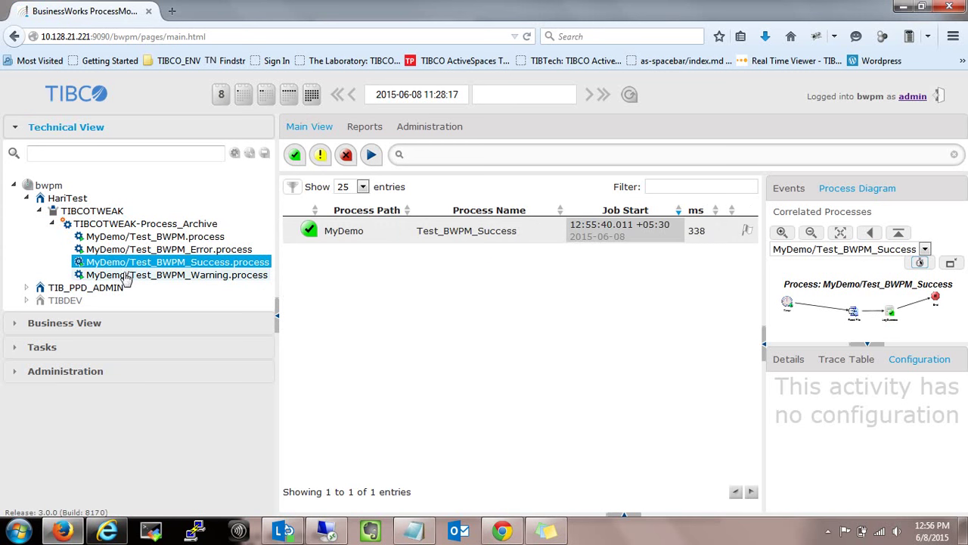
{"action": "left_click", "coordinate": [126, 274]}
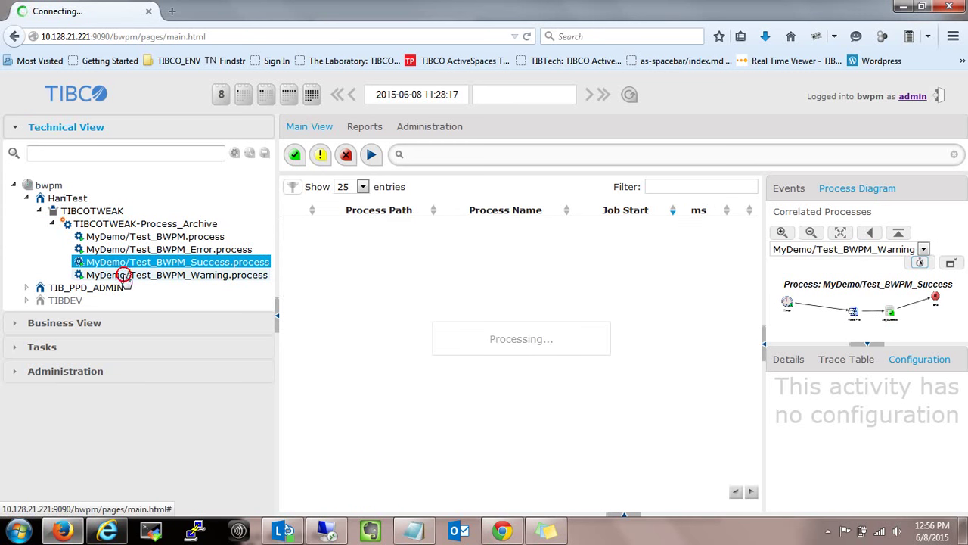
{"action": "left_click", "coordinate": [126, 227]}
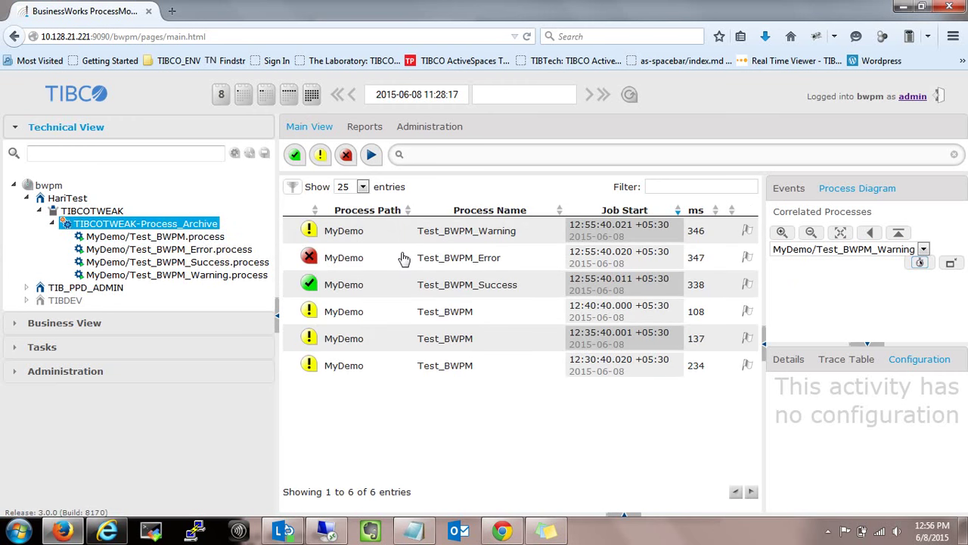
Open the Test_BWPM_Error job's diagram and view its trace table and details.
{"action": "left_click", "coordinate": [403, 259]}
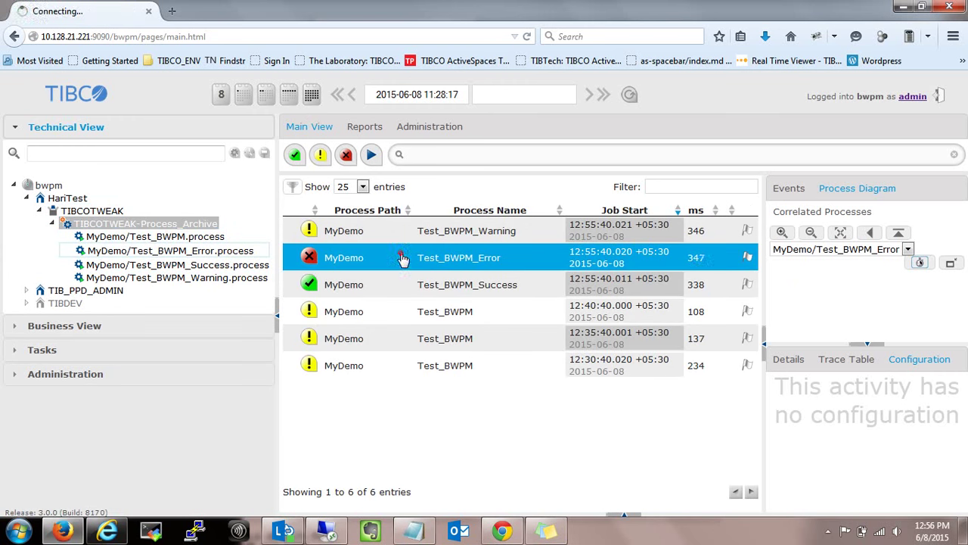
{"action": "left_click", "coordinate": [826, 360]}
{"action": "left_click", "coordinate": [792, 360]}
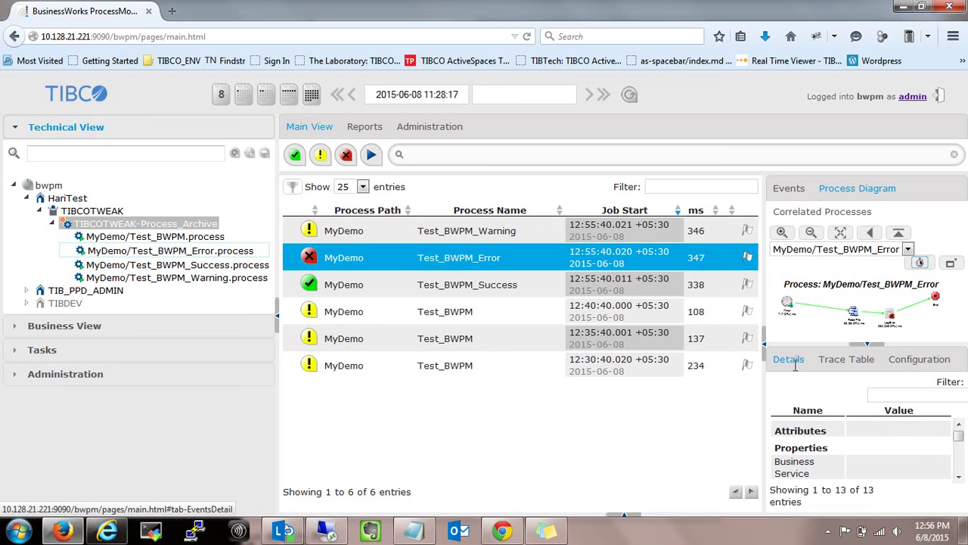
Scroll through the error job's 13 details, running 12:55:40.020 to 12:55:40.367.
{"action": "left_click_drag", "start_coordinate": [959, 439], "coordinate": [958, 448]}
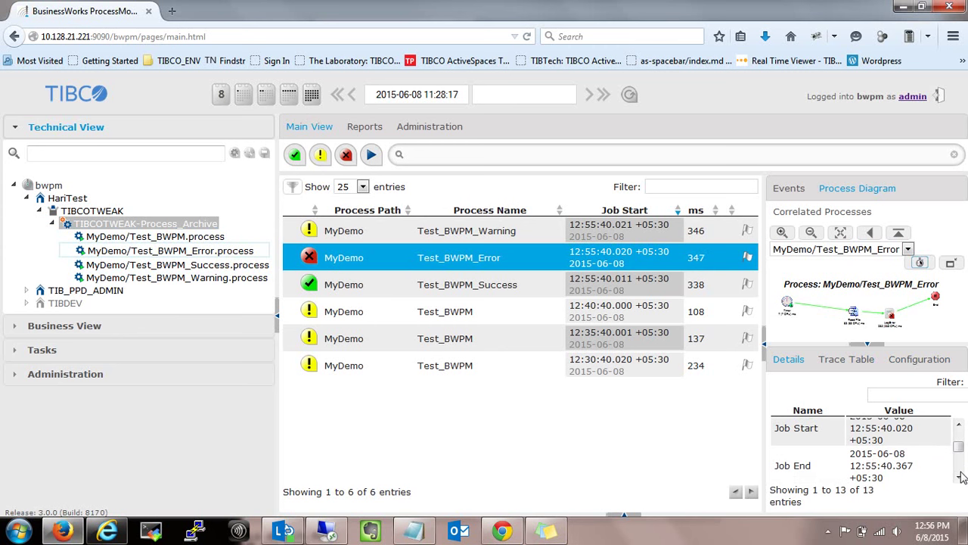
{"action": "left_click", "coordinate": [959, 477]}
{"action": "left_click", "coordinate": [958, 478]}
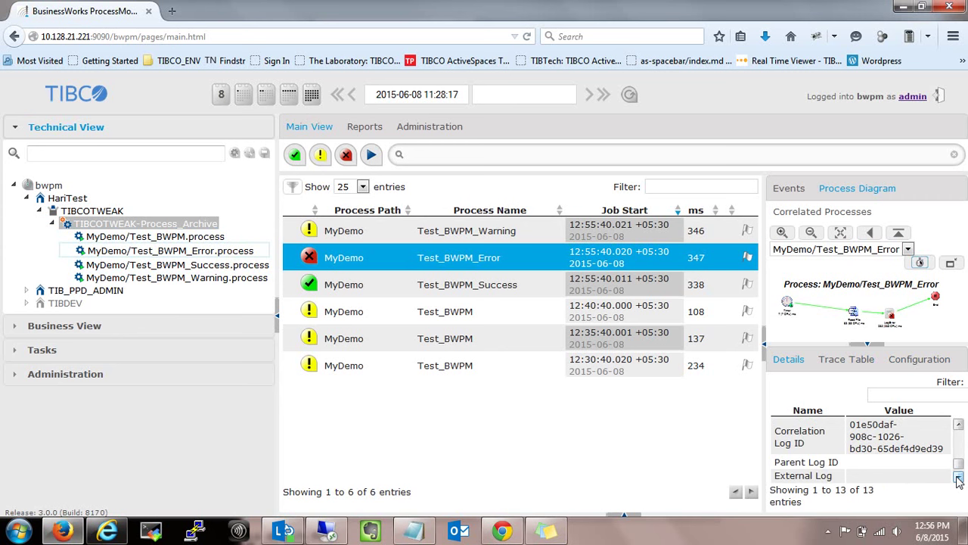
{"action": "left_click", "coordinate": [959, 478]}
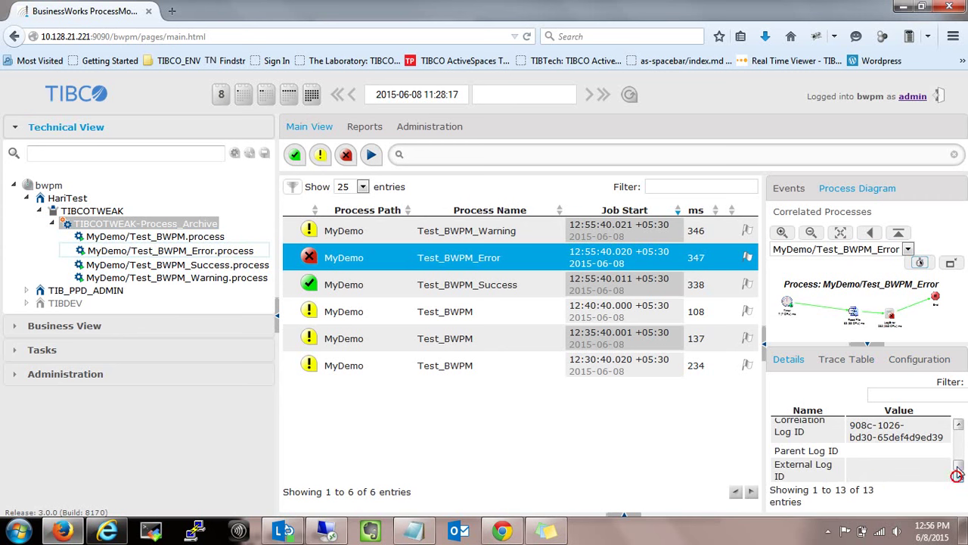
{"action": "left_click", "coordinate": [958, 426]}
{"action": "left_click", "coordinate": [959, 425]}
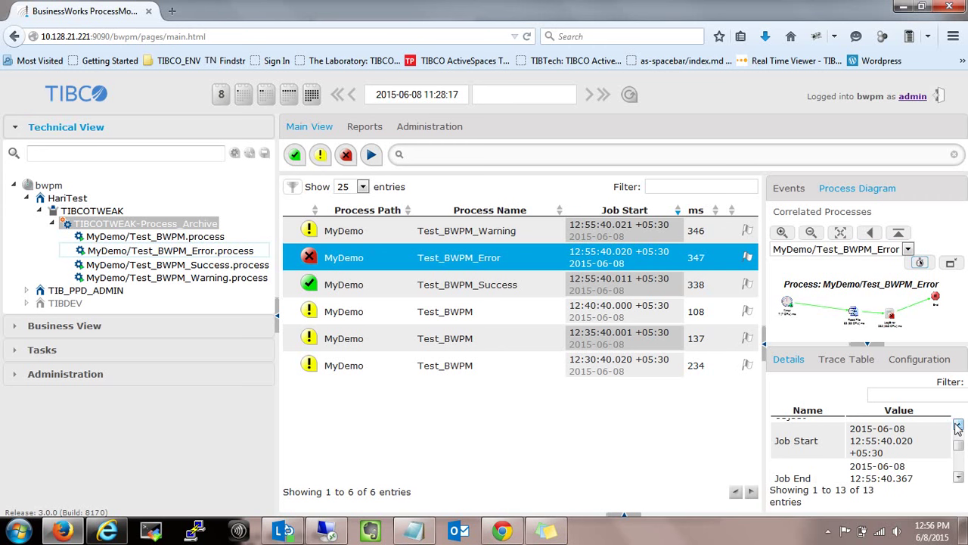
{"action": "left_click", "coordinate": [959, 477]}
{"action": "left_click", "coordinate": [959, 477]}
{"action": "left_click", "coordinate": [958, 477]}
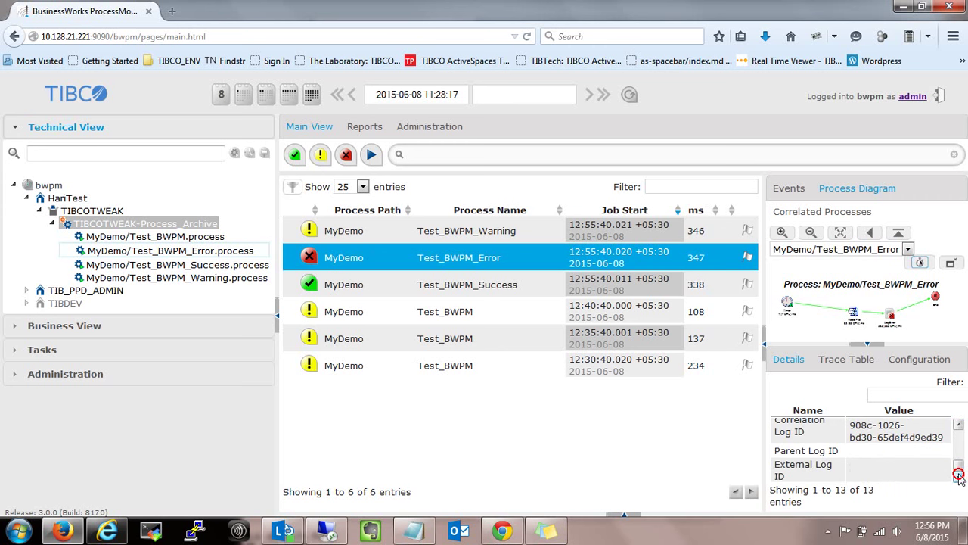
Open Administration > Rules to show the Rulesets page with its one OFF ruleset.
{"action": "left_click", "coordinate": [20, 376]}
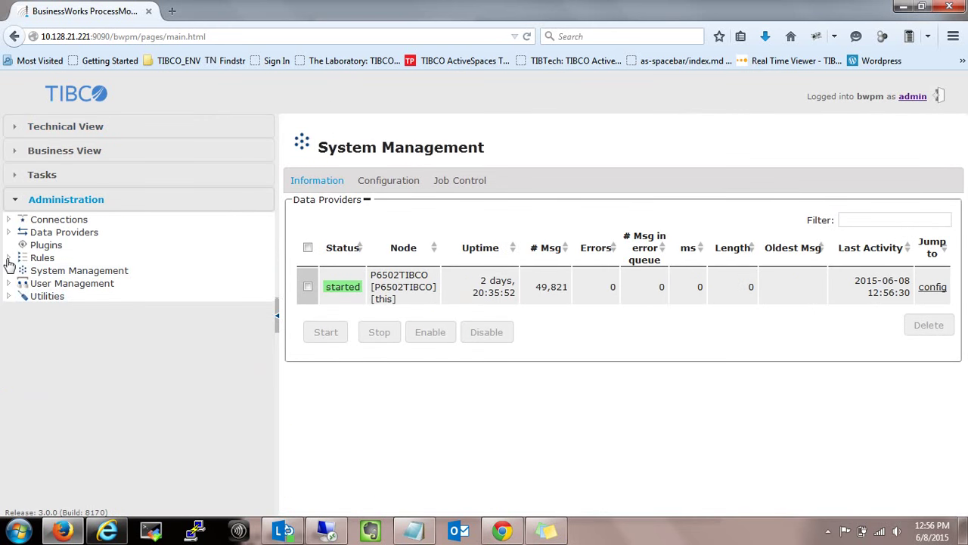
{"action": "left_click", "coordinate": [8, 258]}
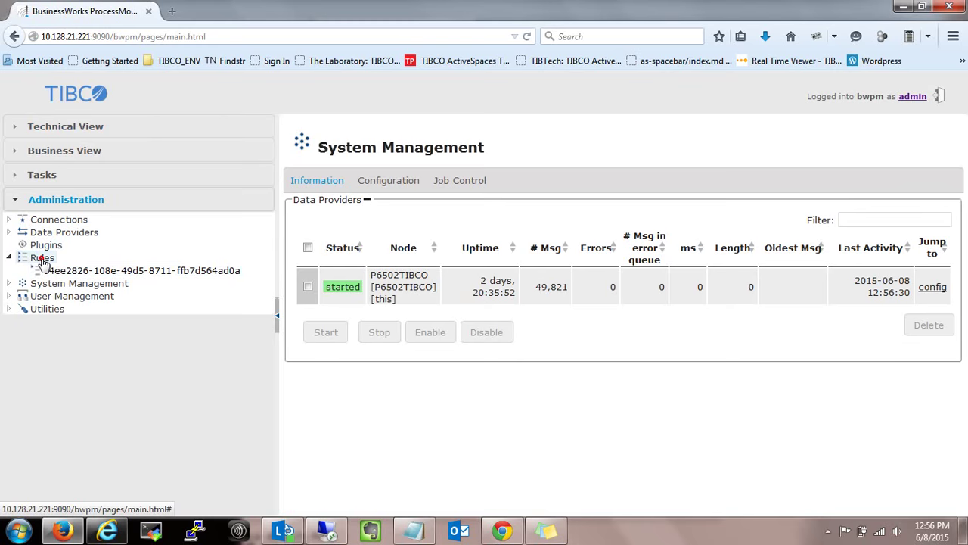
{"action": "left_click", "coordinate": [42, 257]}
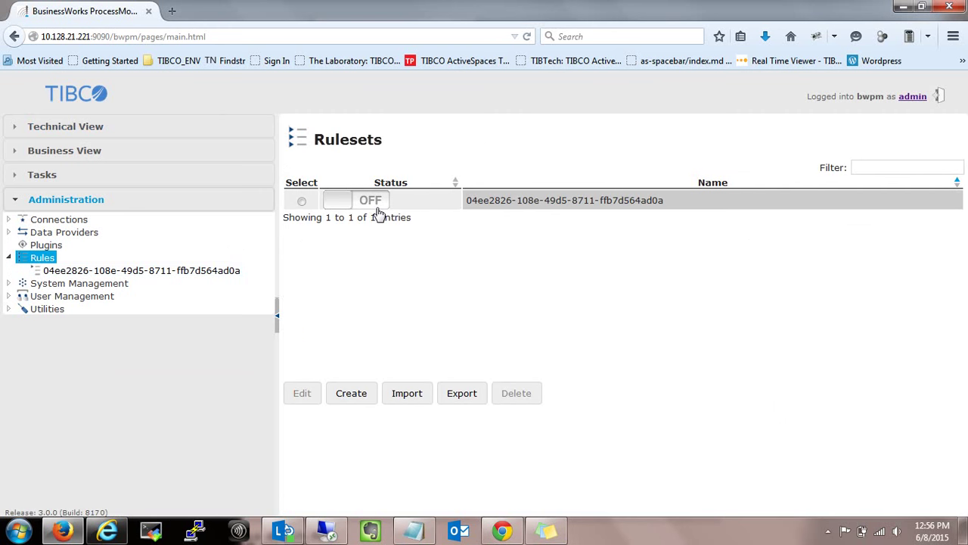
Create a new ruleset and name it TESTRS.
{"action": "left_click", "coordinate": [348, 392]}
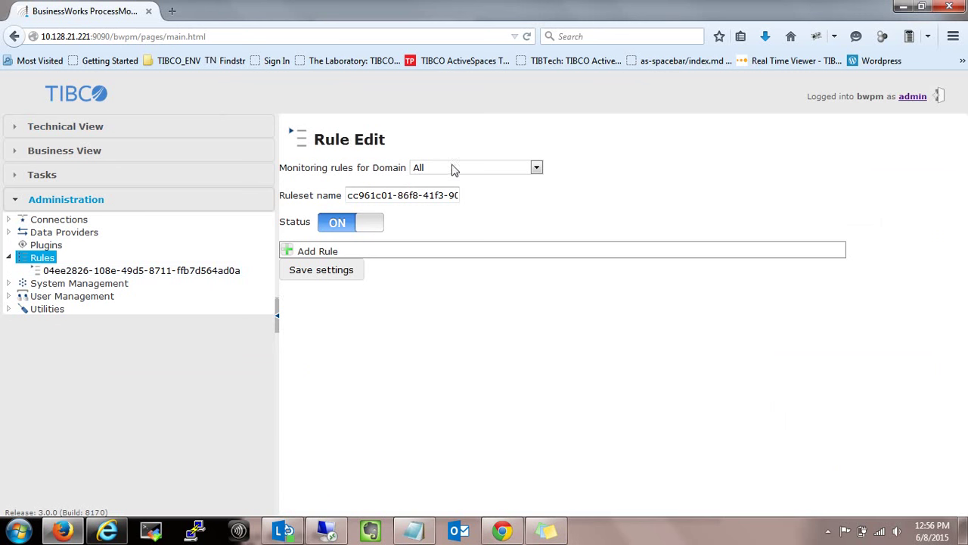
{"action": "left_click", "coordinate": [451, 167]}
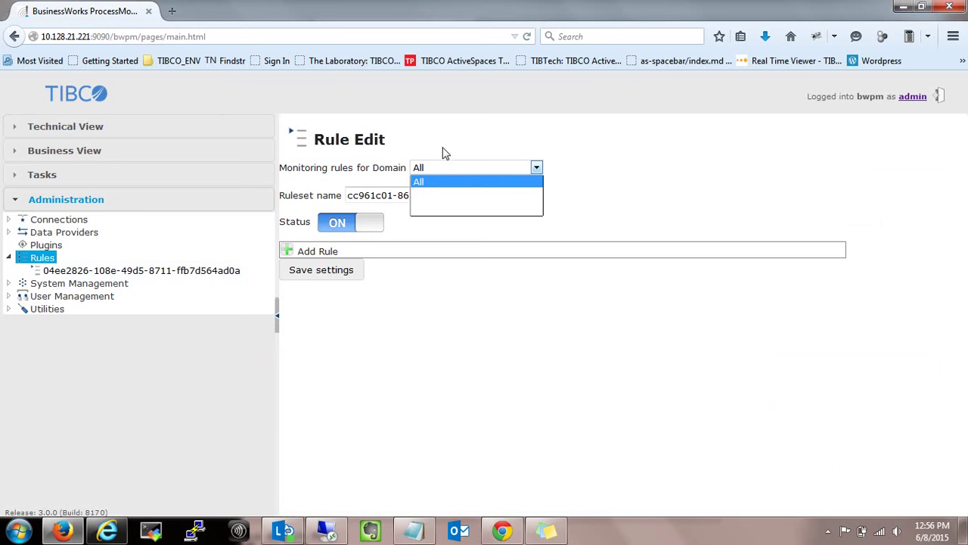
{"action": "left_click", "coordinate": [445, 153]}
{"action": "double_click", "coordinate": [426, 194]}
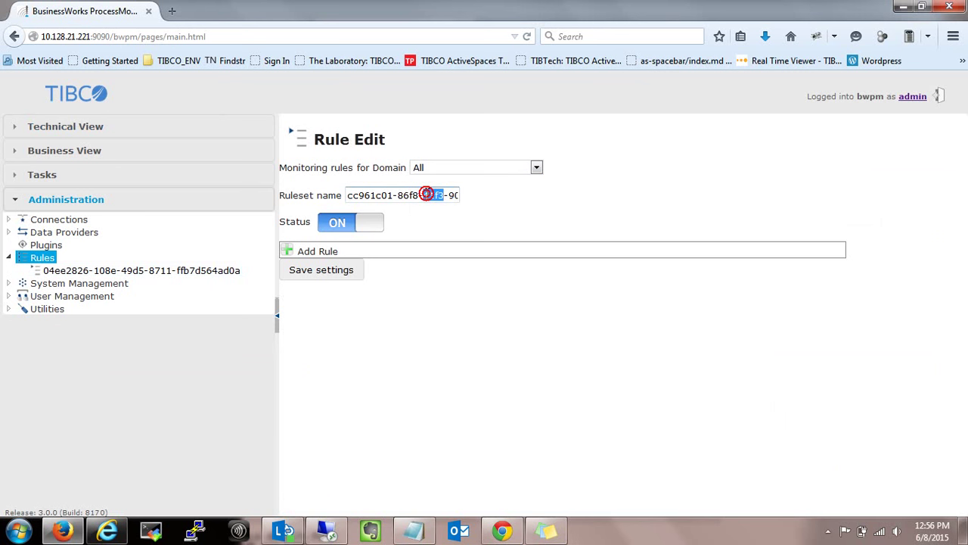
{"action": "triple_click", "coordinate": [427, 194]}
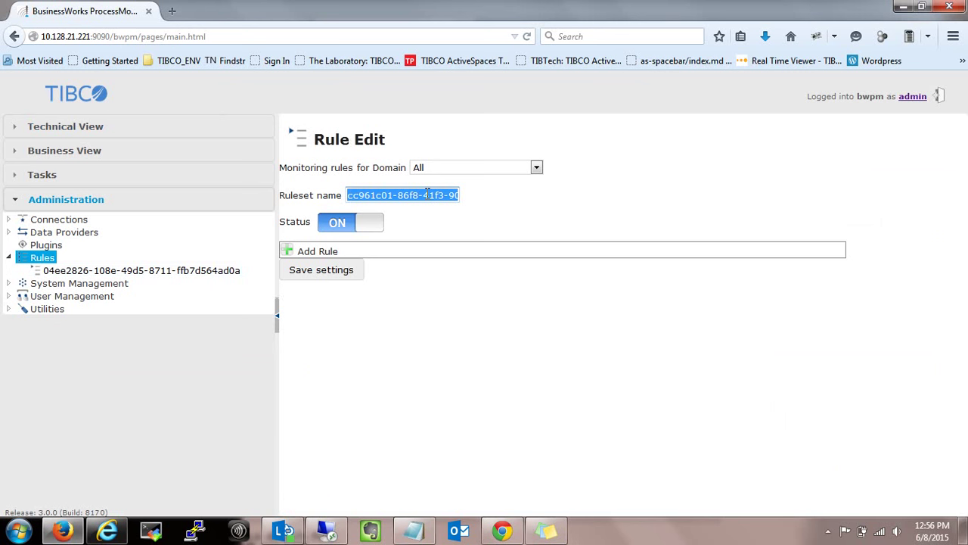
{"action": "type", "text": "TEST"}
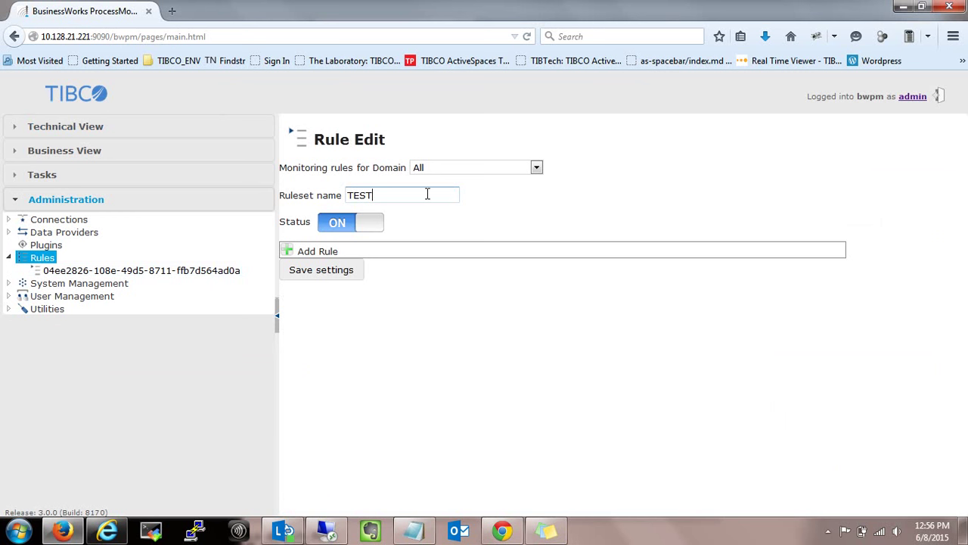
{"action": "type", "text": "RS"}
Keep the domain All and status ON, and add a blank rule.
{"action": "left_click", "coordinate": [496, 170]}
{"action": "left_click", "coordinate": [492, 183]}
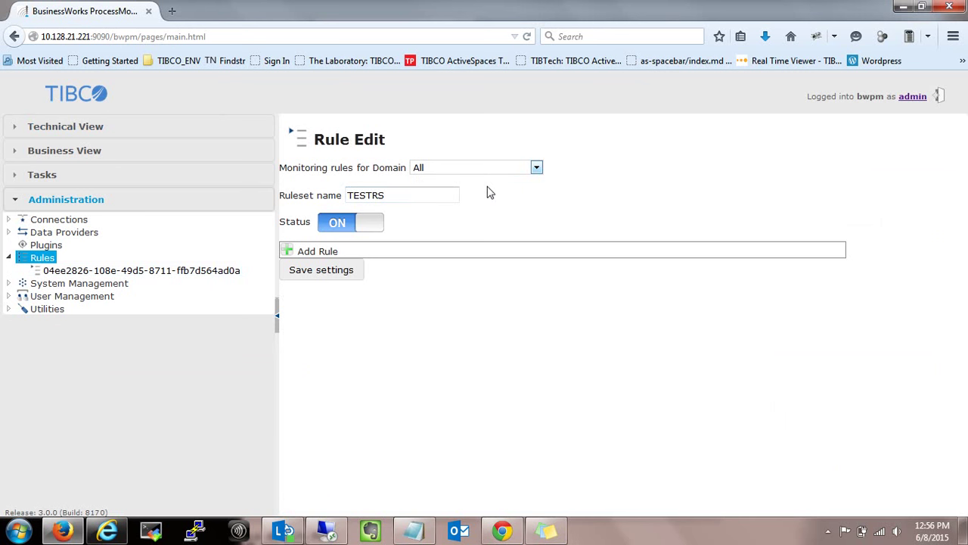
{"action": "left_click", "coordinate": [338, 227]}
{"action": "left_click", "coordinate": [353, 223]}
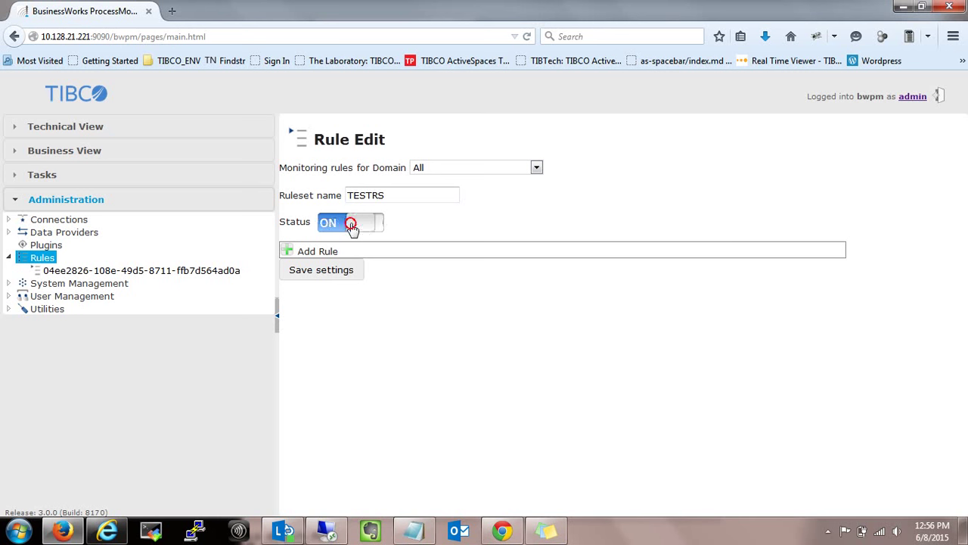
{"action": "left_click", "coordinate": [295, 253]}
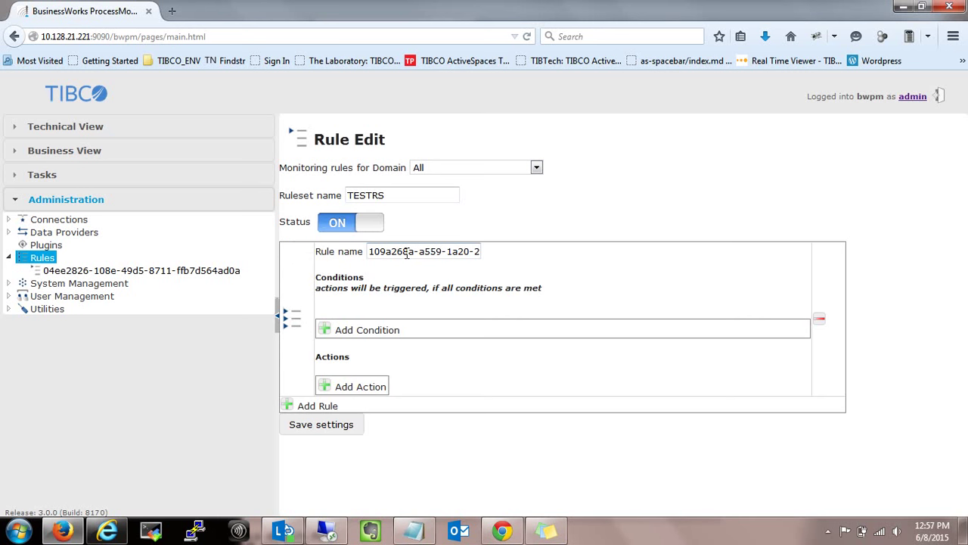
Rename the rule to ErrorRule and add a condition, first trying the Process category.
{"action": "triple_click", "coordinate": [405, 252]}
{"action": "type", "text": "Err"}
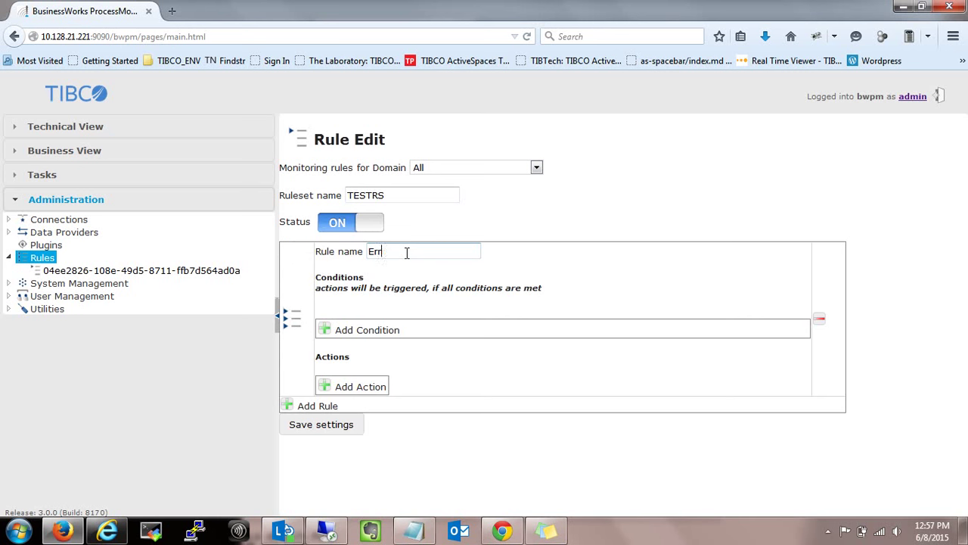
{"action": "type", "text": "orRule"}
{"action": "left_click", "coordinate": [325, 329]}
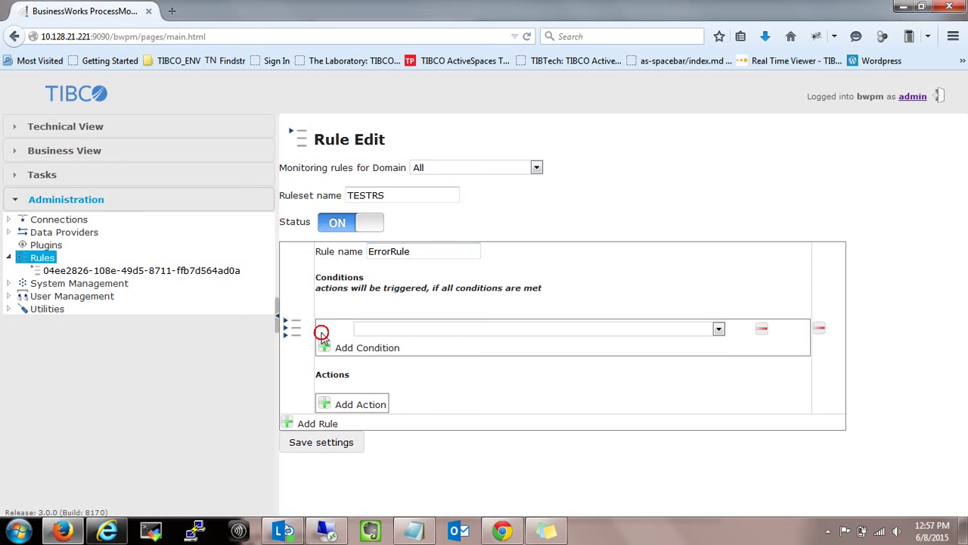
{"action": "left_click", "coordinate": [456, 330]}
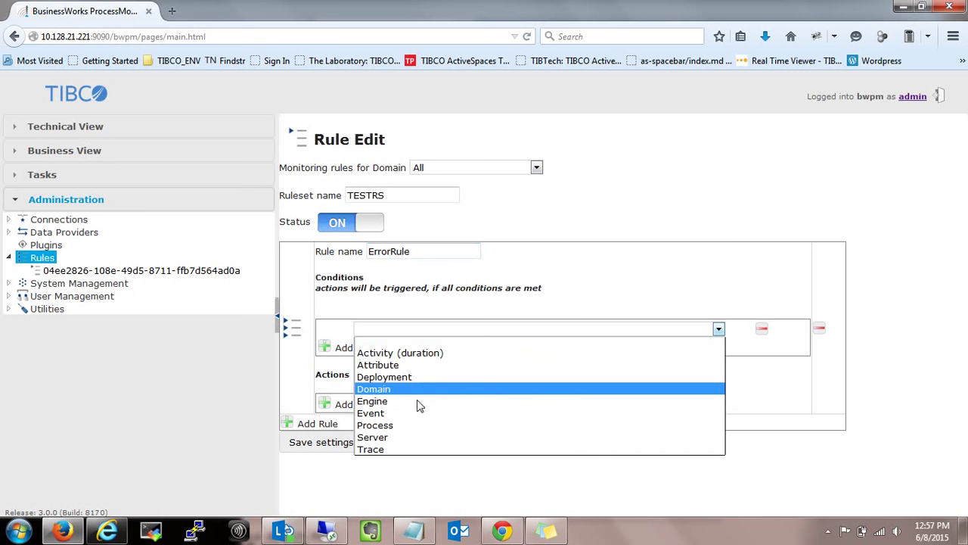
{"action": "left_click", "coordinate": [388, 426]}
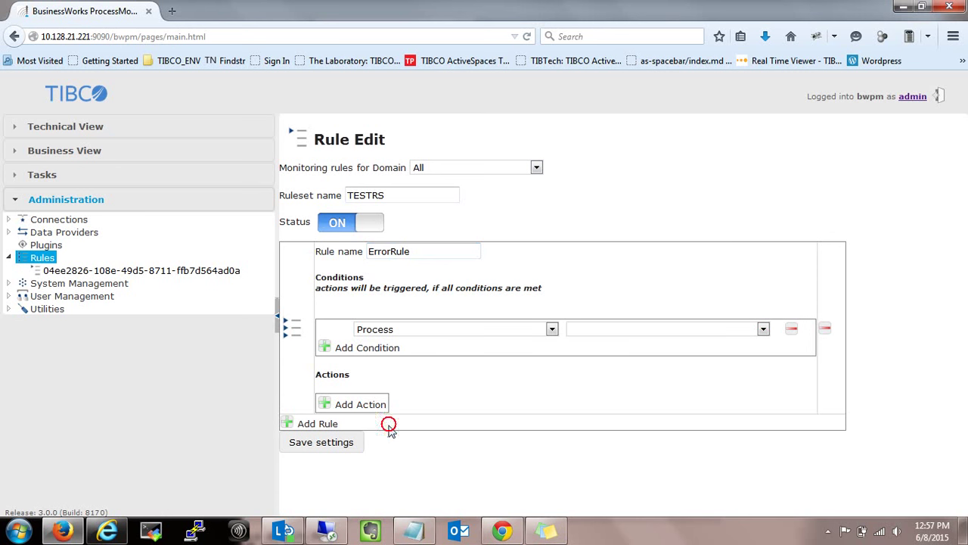
{"action": "left_click", "coordinate": [721, 331]}
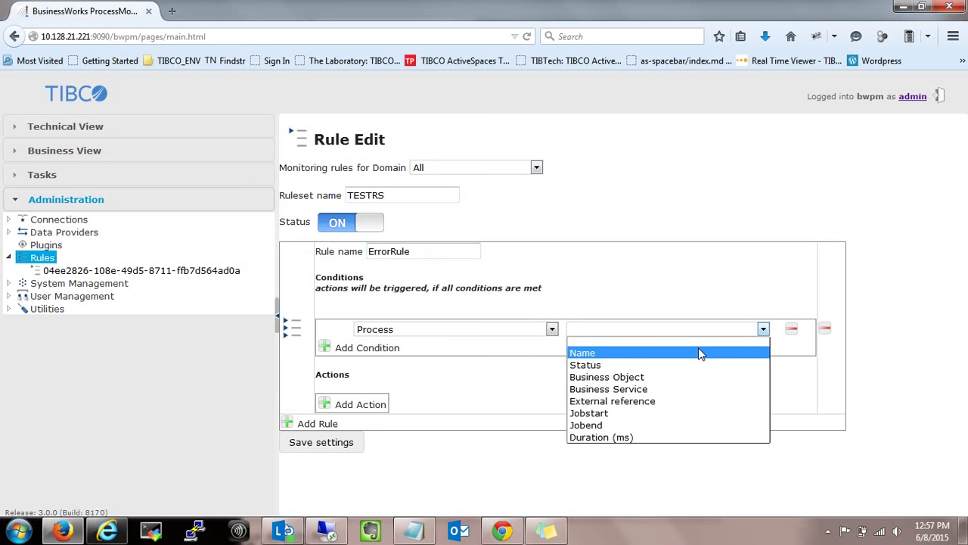
Try the Attribute, Deployment and Activity condition categories before settling on Trace.
{"action": "left_click", "coordinate": [504, 334]}
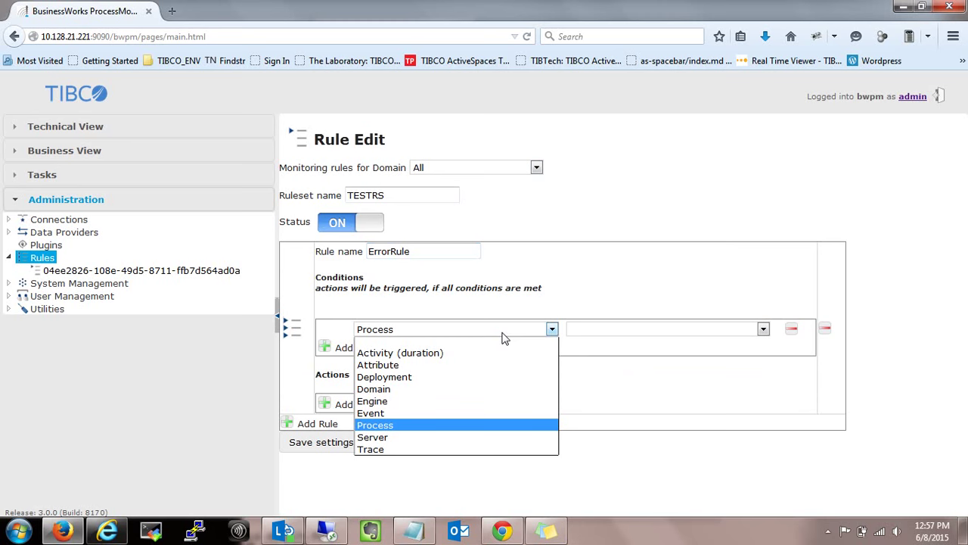
{"action": "left_click", "coordinate": [472, 366]}
{"action": "left_click", "coordinate": [469, 331]}
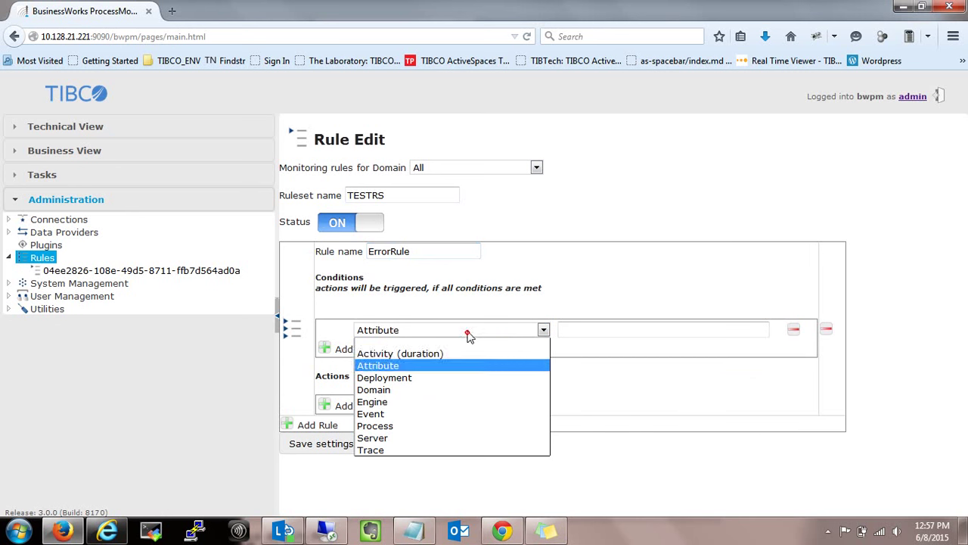
{"action": "left_click", "coordinate": [455, 380]}
{"action": "left_click", "coordinate": [695, 328]}
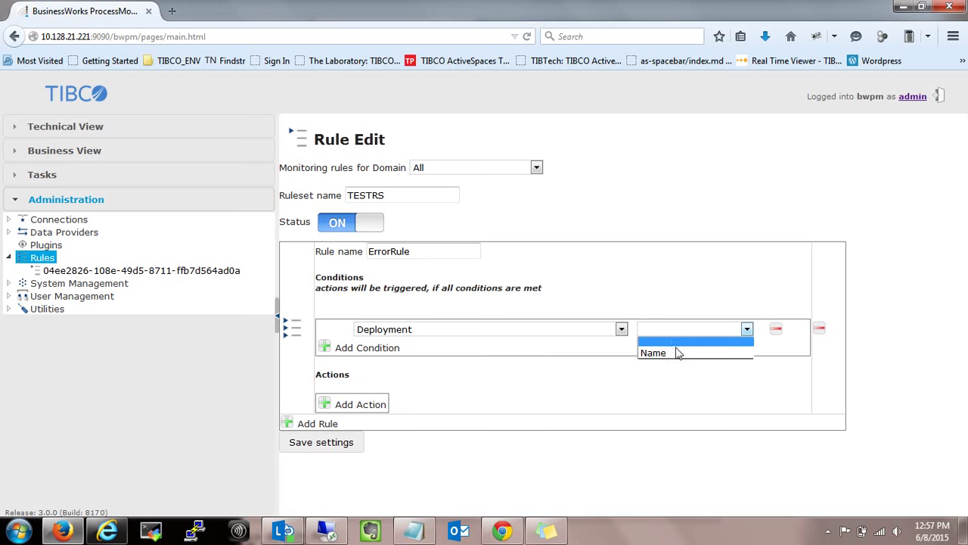
{"action": "left_click", "coordinate": [555, 329]}
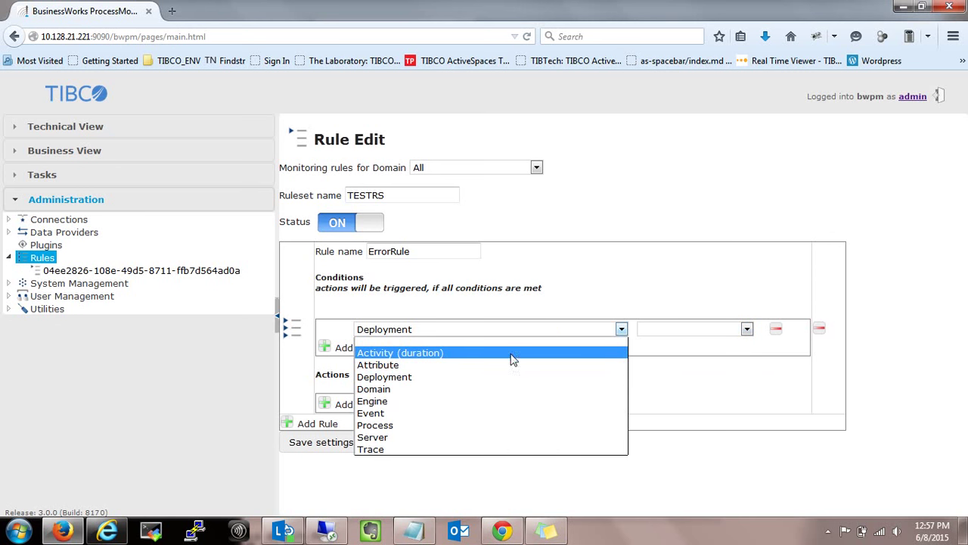
{"action": "left_click", "coordinate": [510, 354]}
{"action": "left_click", "coordinate": [534, 333]}
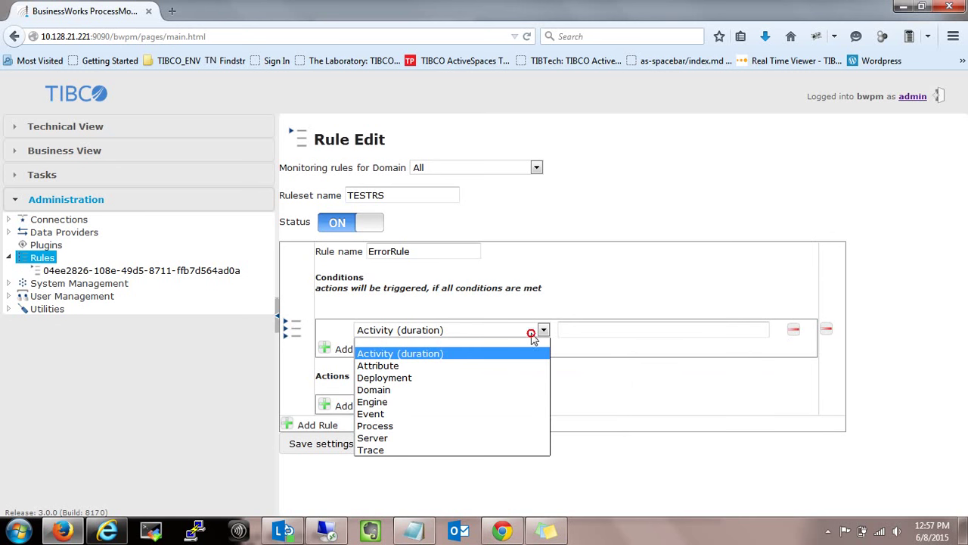
{"action": "left_click", "coordinate": [429, 450]}
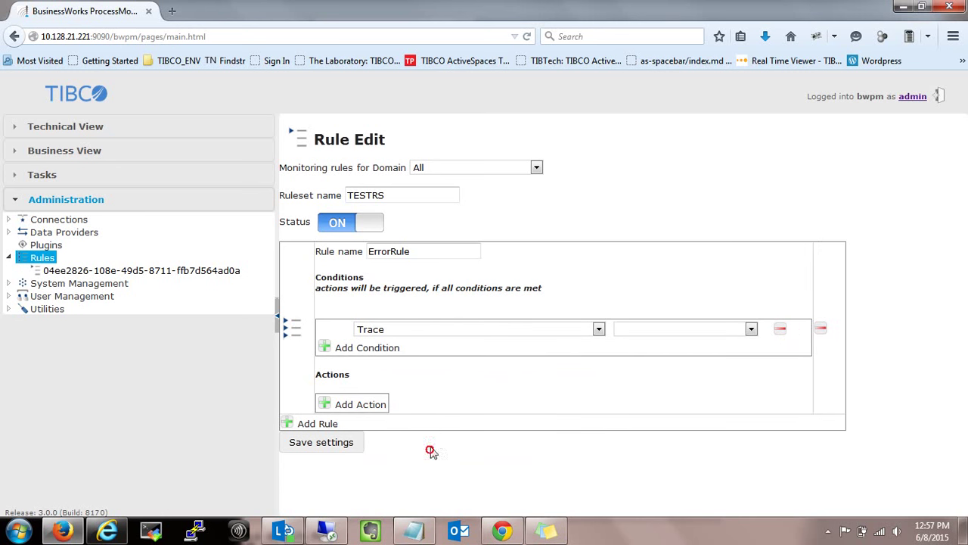
Set the Trace condition to Data equals done.
{"action": "left_click", "coordinate": [628, 333]}
{"action": "left_click", "coordinate": [629, 348]}
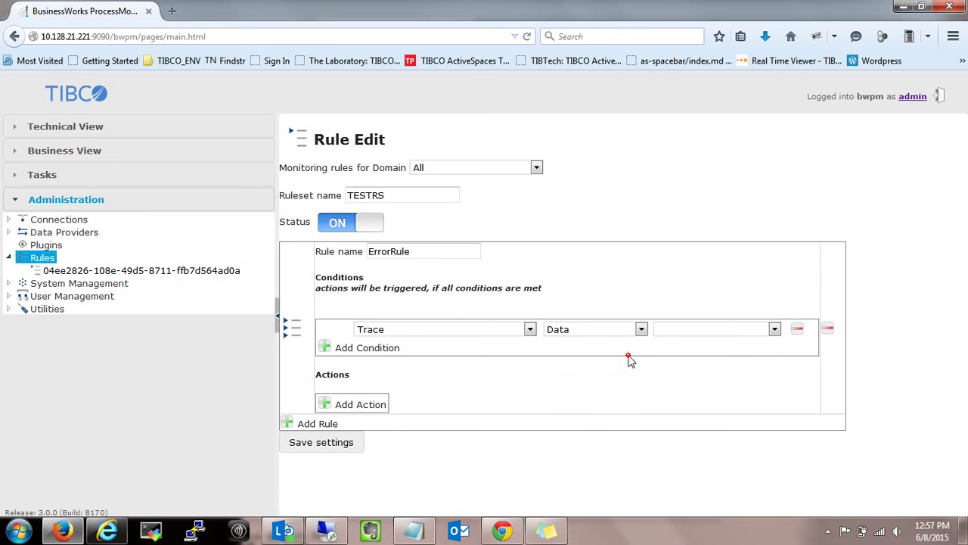
{"action": "left_click", "coordinate": [712, 333]}
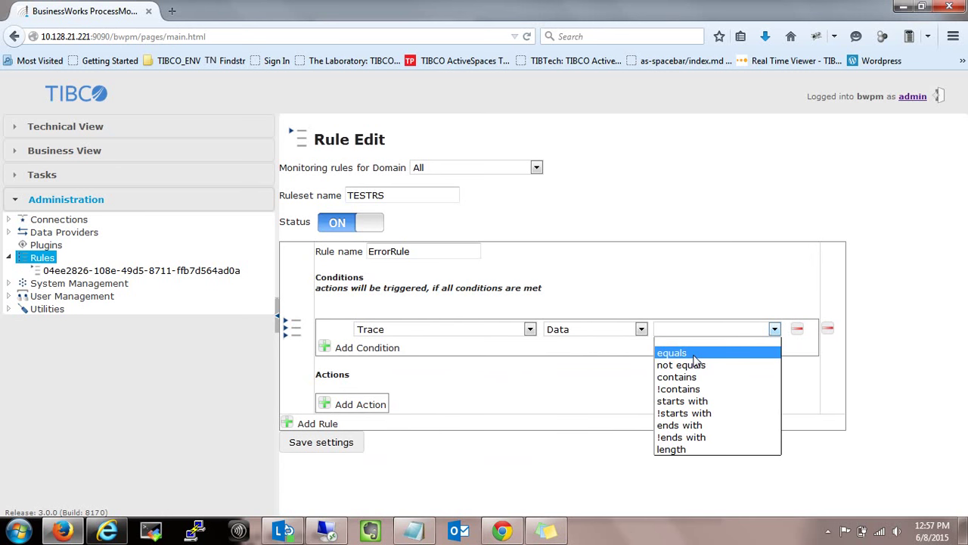
{"action": "left_click", "coordinate": [693, 356]}
{"action": "left_click", "coordinate": [733, 331]}
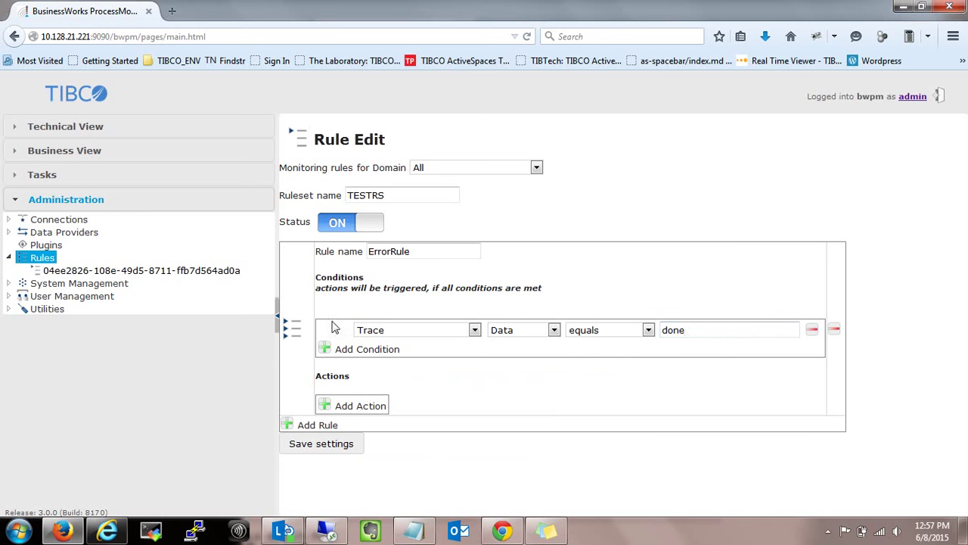
Give ErrorRule a single Email action, removing the extra empty action rows.
{"action": "left_click", "coordinate": [332, 407]}
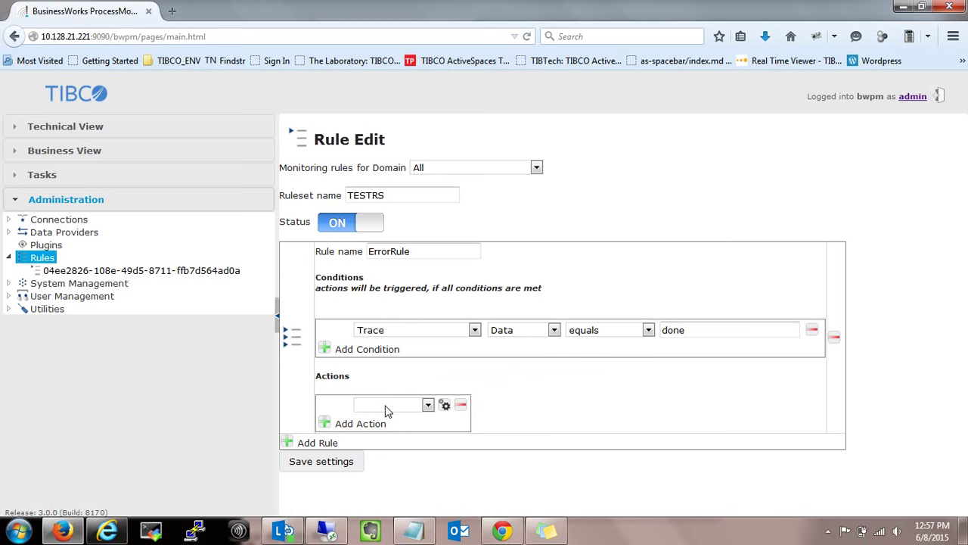
{"action": "left_click", "coordinate": [385, 406]}
{"action": "left_click", "coordinate": [379, 427]}
{"action": "left_click", "coordinate": [323, 425]}
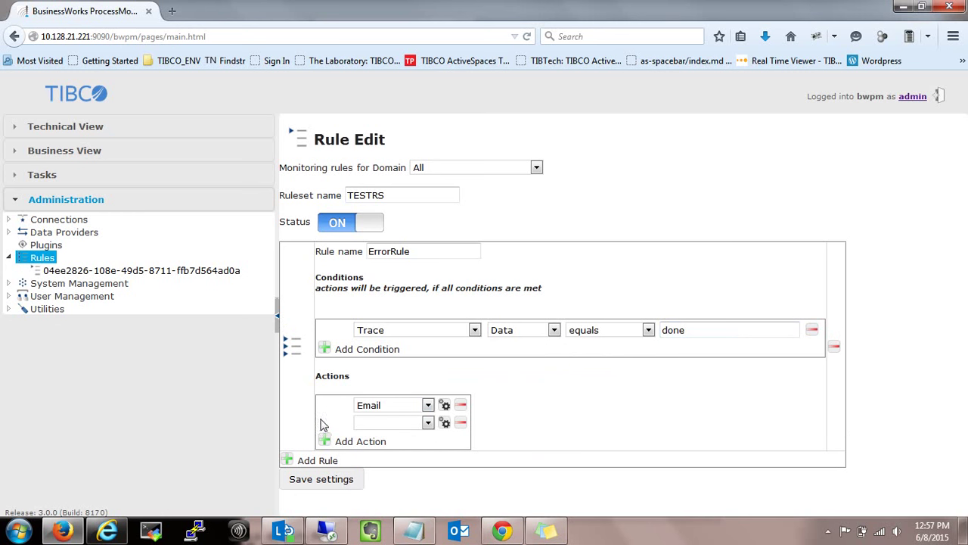
{"action": "left_click", "coordinate": [367, 422]}
{"action": "left_click", "coordinate": [323, 443]}
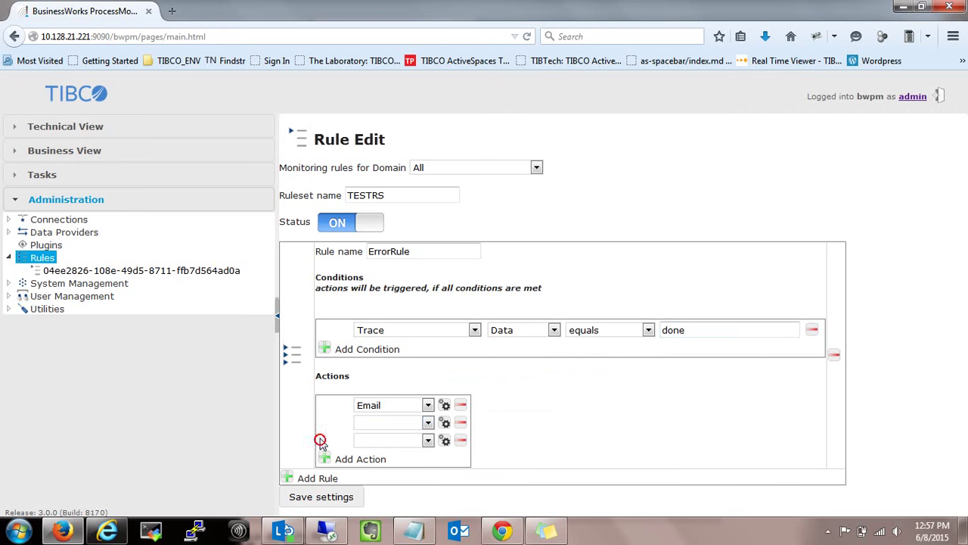
{"action": "left_click", "coordinate": [461, 442]}
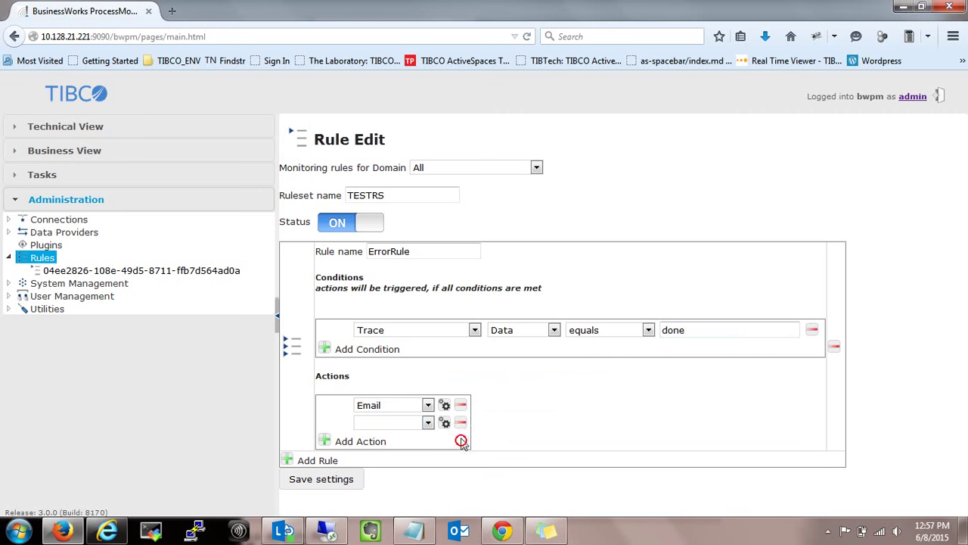
{"action": "left_click", "coordinate": [460, 423]}
Open the Email action settings and enter the recipient's e-mail address.
{"action": "left_click", "coordinate": [446, 407]}
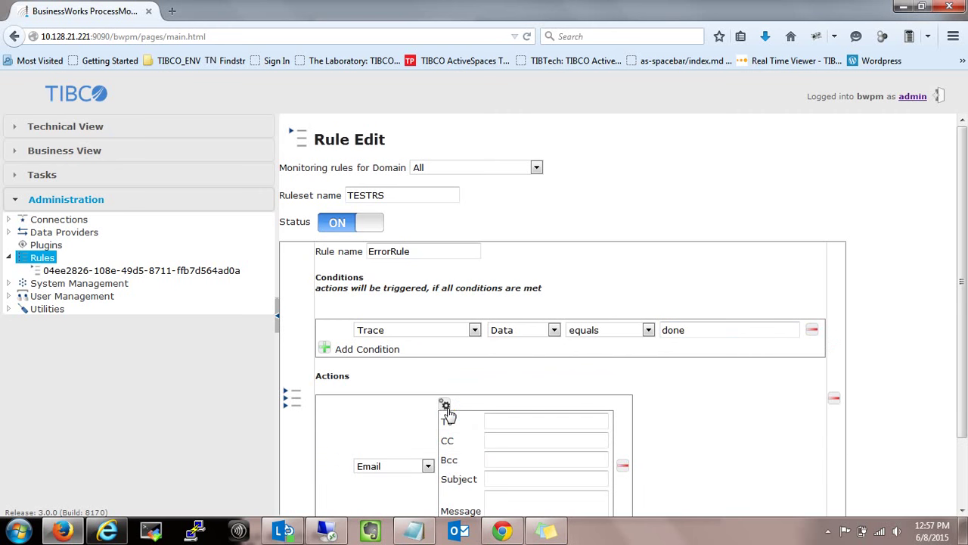
{"action": "left_click", "coordinate": [499, 420]}
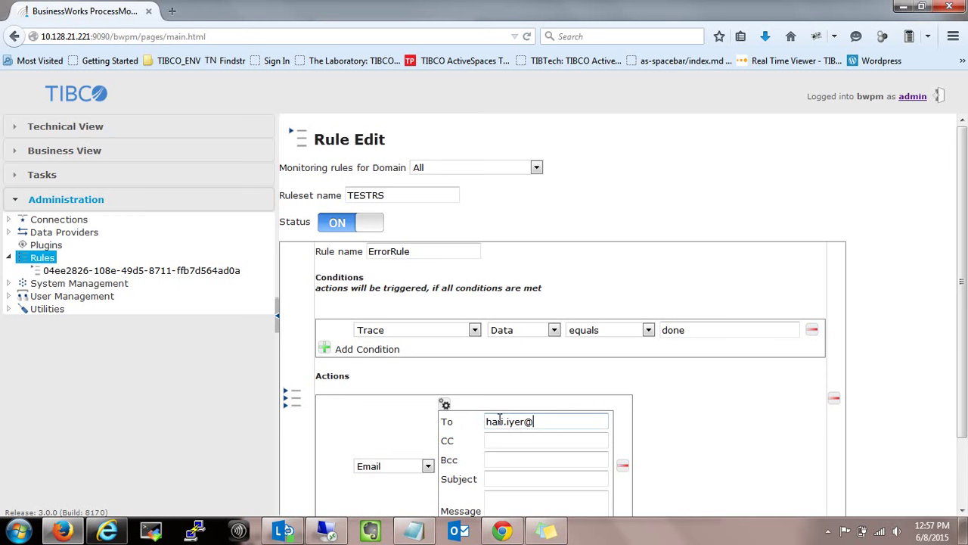
{"action": "key", "text": "Tab"}
{"action": "key", "text": "Tab"}
{"action": "key", "text": "Tab"}
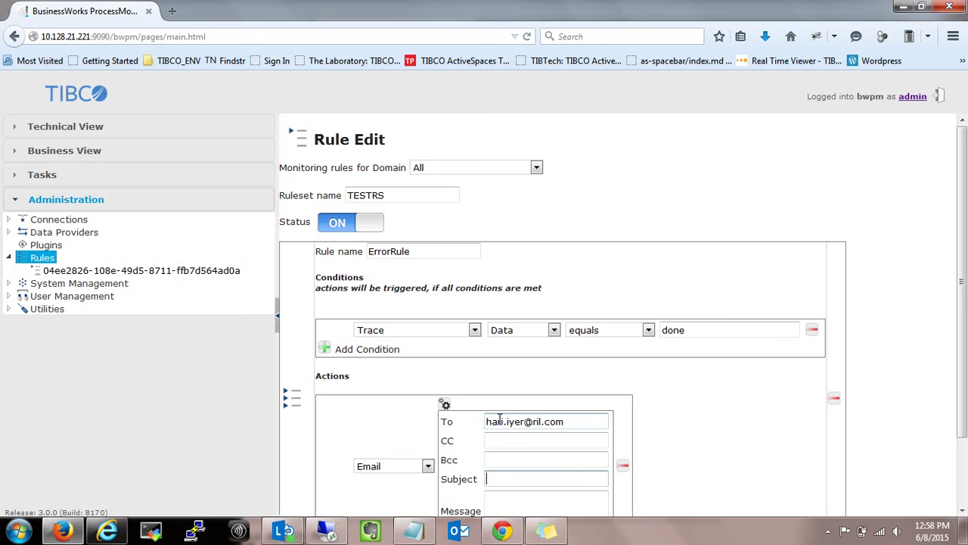
Set the email subject to 'Trace Done'.
{"action": "type", "text": "ERROR"}
{"action": "left_click", "coordinate": [539, 503]}
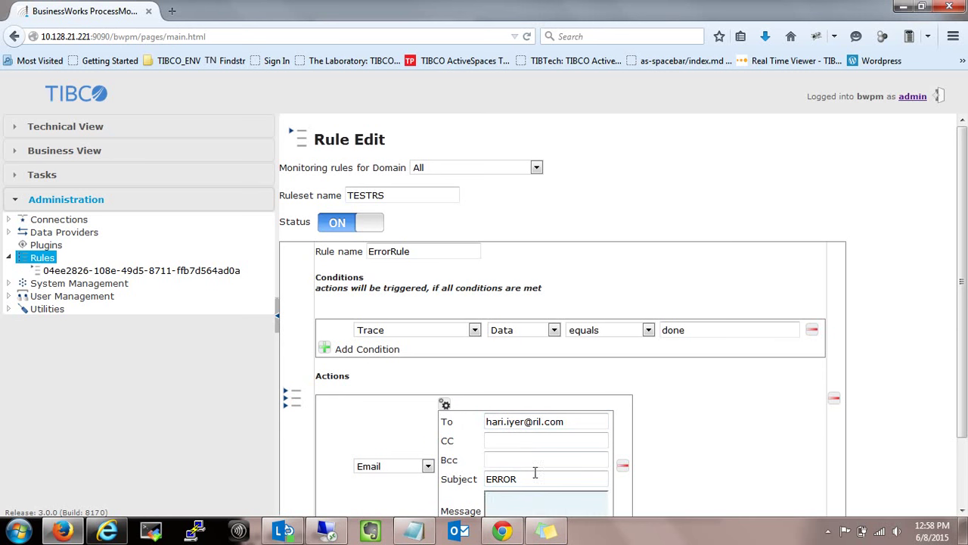
{"action": "double_click", "coordinate": [532, 479]}
{"action": "type", "text": "Trace Done"}
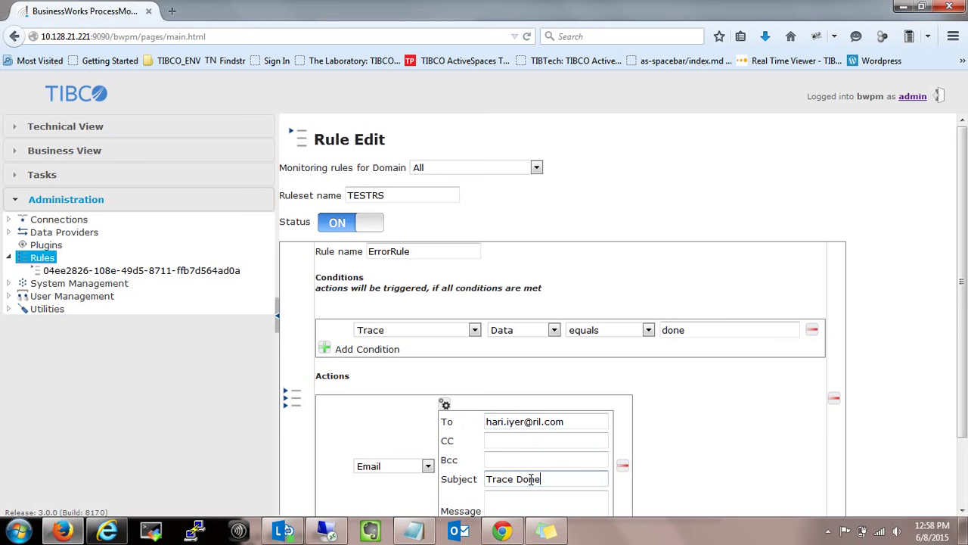
{"action": "key", "text": "Tab"}
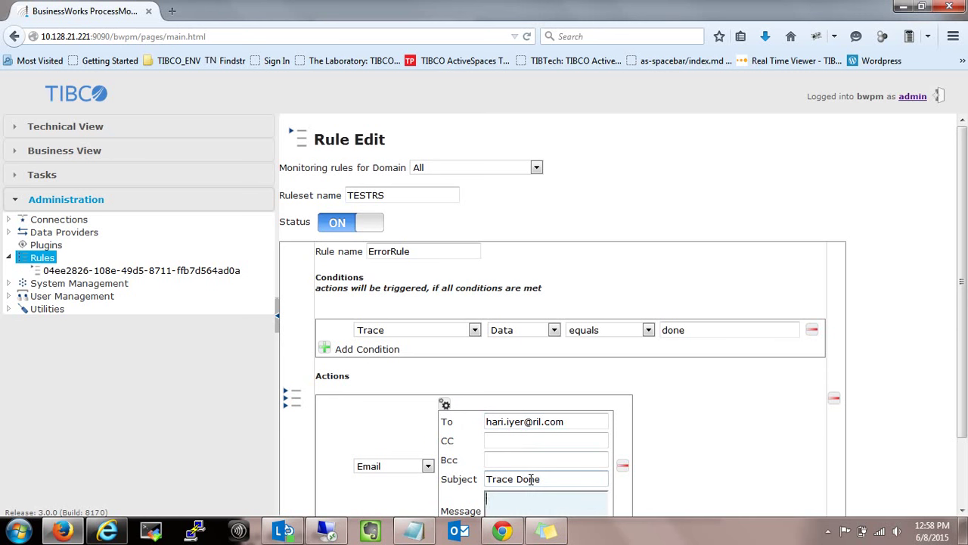
{"action": "type", "text": "Done"}
Switch the BWPM ruleset status to OFF and go to System Management.
{"action": "left_click_drag", "start_coordinate": [964, 201], "coordinate": [964, 314]}
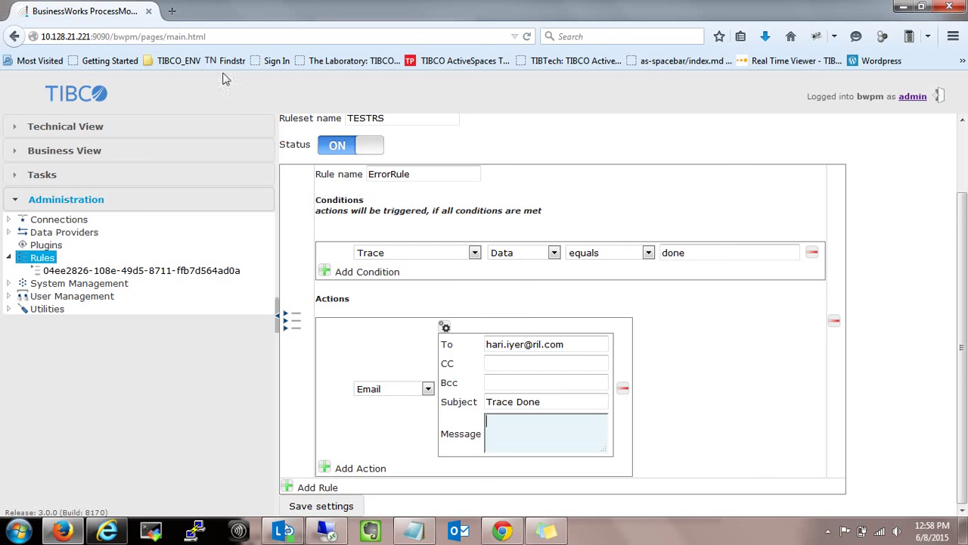
{"action": "left_click", "coordinate": [340, 157]}
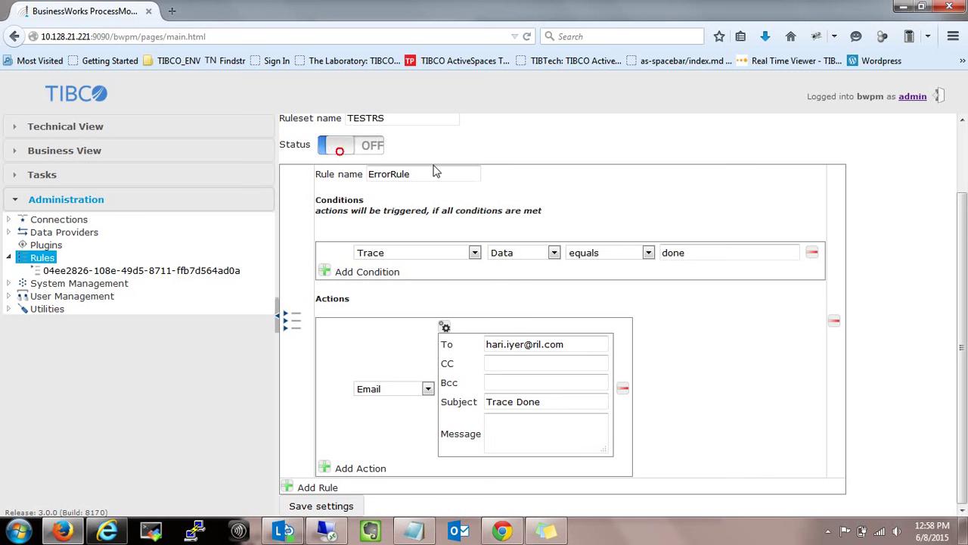
{"action": "left_click", "coordinate": [121, 284]}
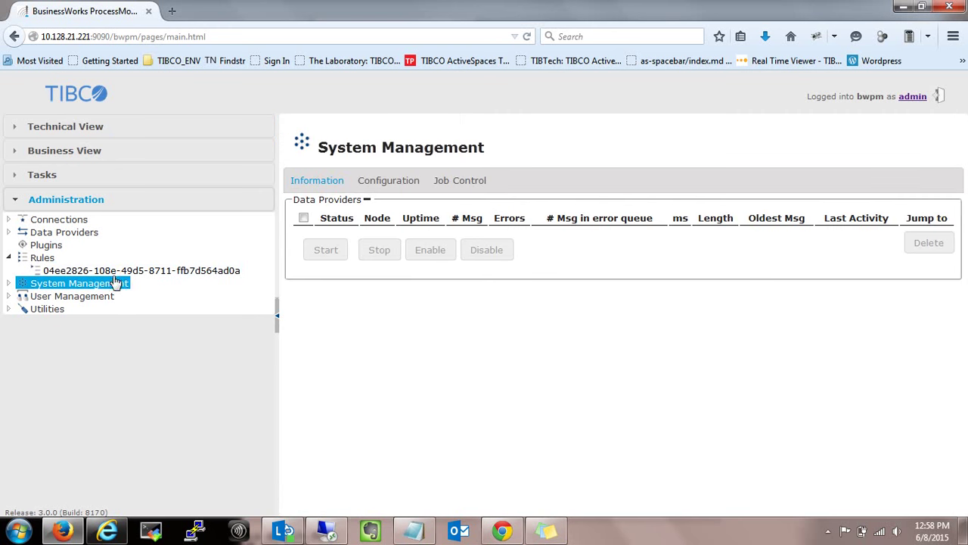
Open the ruleset, return to the Rules list, and minimize Firefox to reveal TIBCO Administrator.
{"action": "left_click", "coordinate": [105, 272]}
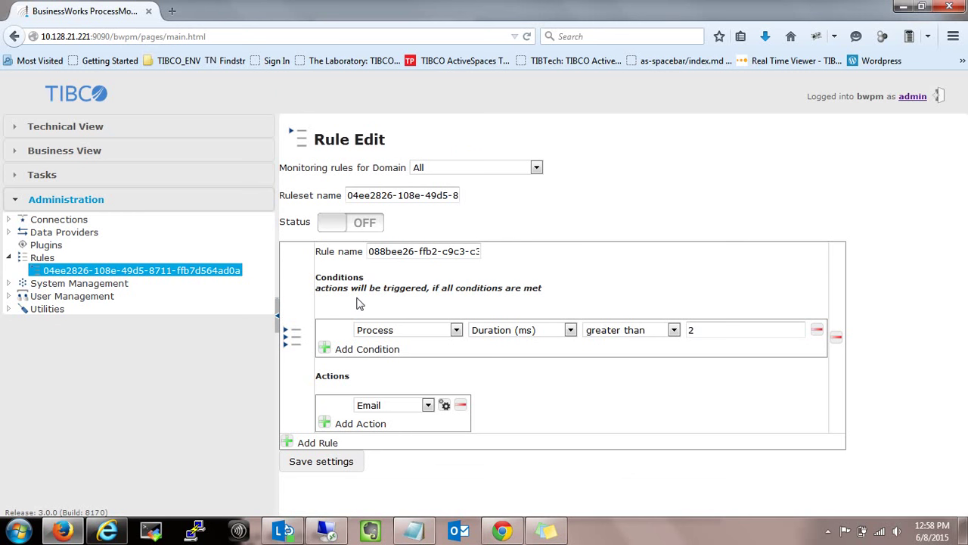
{"action": "left_click", "coordinate": [8, 257]}
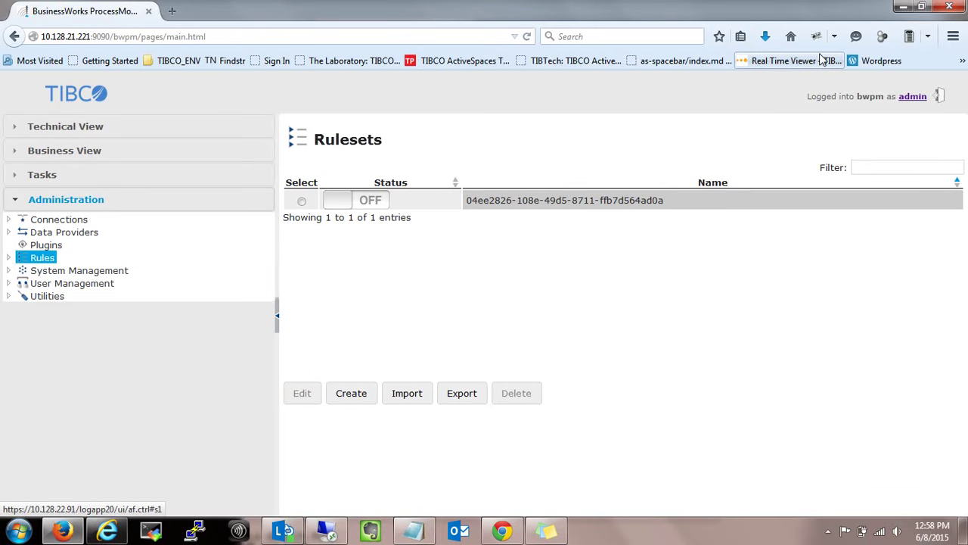
{"action": "left_click", "coordinate": [903, 6]}
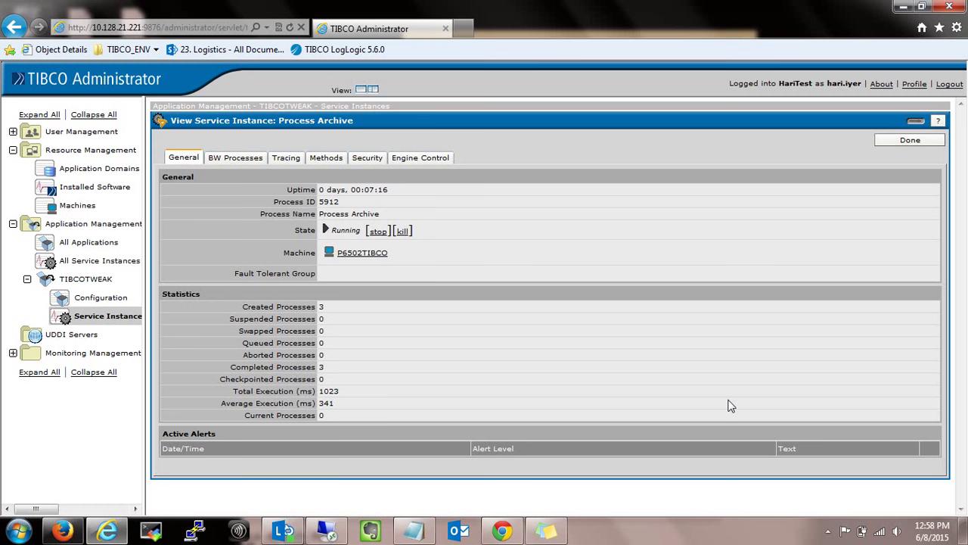